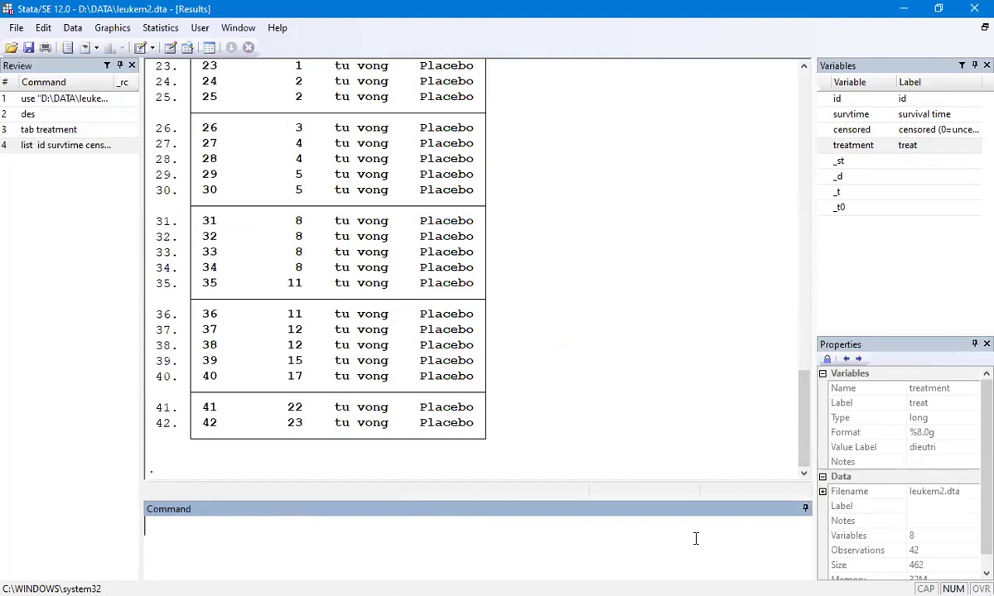
text(sor)
key(BackSpace)
key(BackSpace)
Review the listed patients' survival times and the survival analysis contents slide in the PowerPoint slide show, returning to Stata.
drag(806, 449, 804, 394)
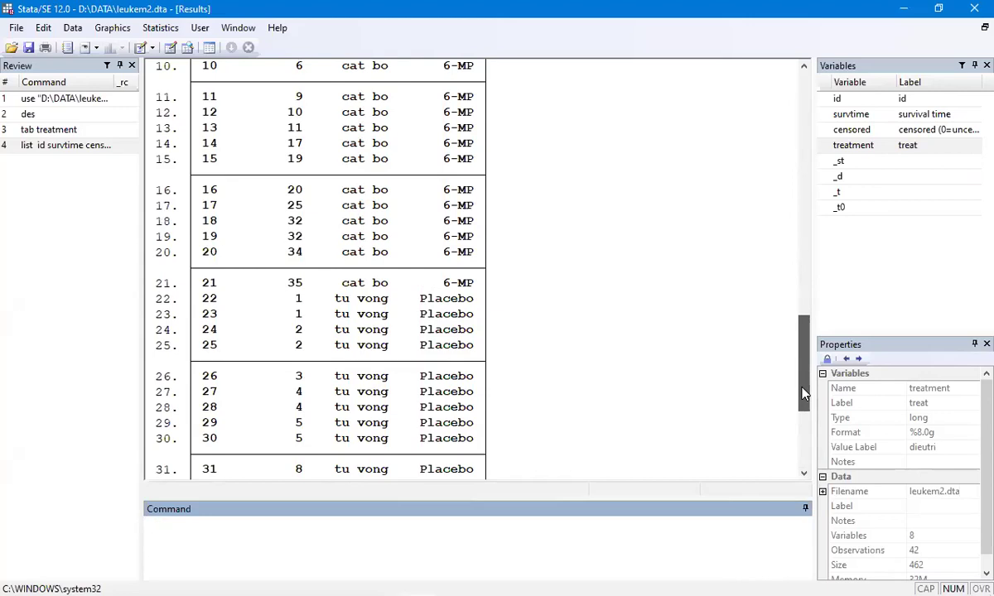
drag(802, 395, 799, 452)
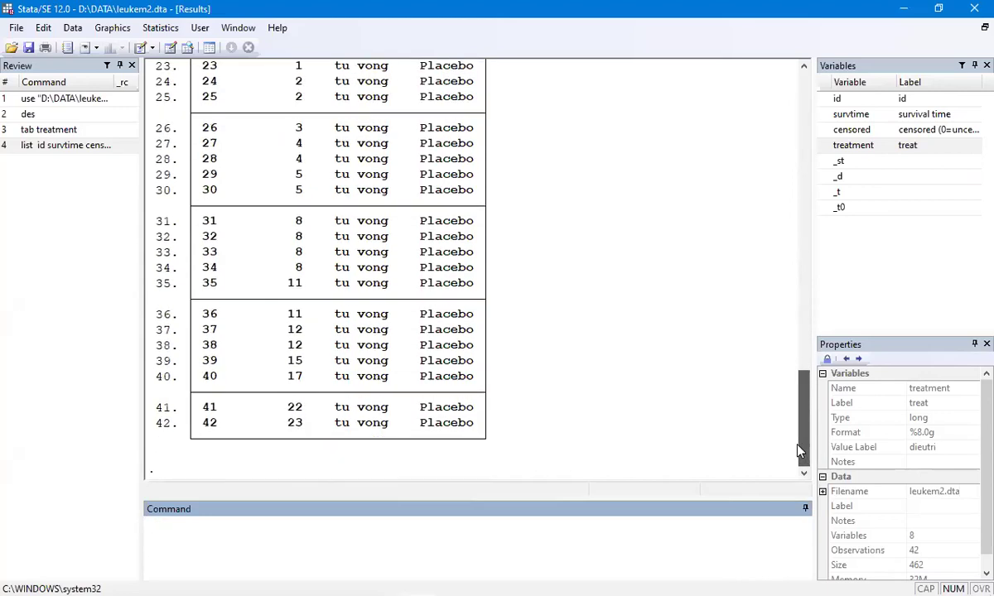
click(640, 528)
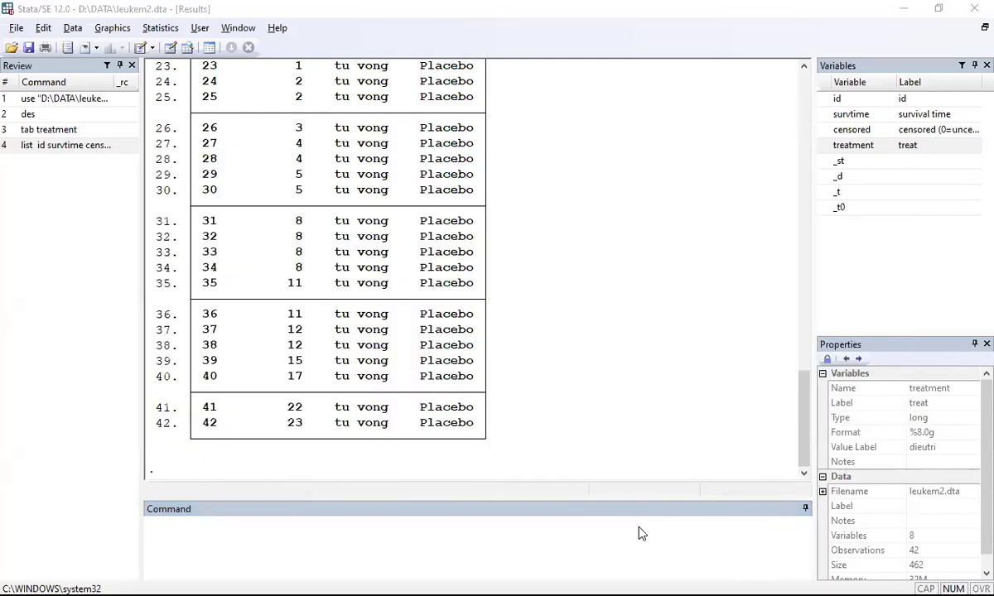
key(alt+Tab)
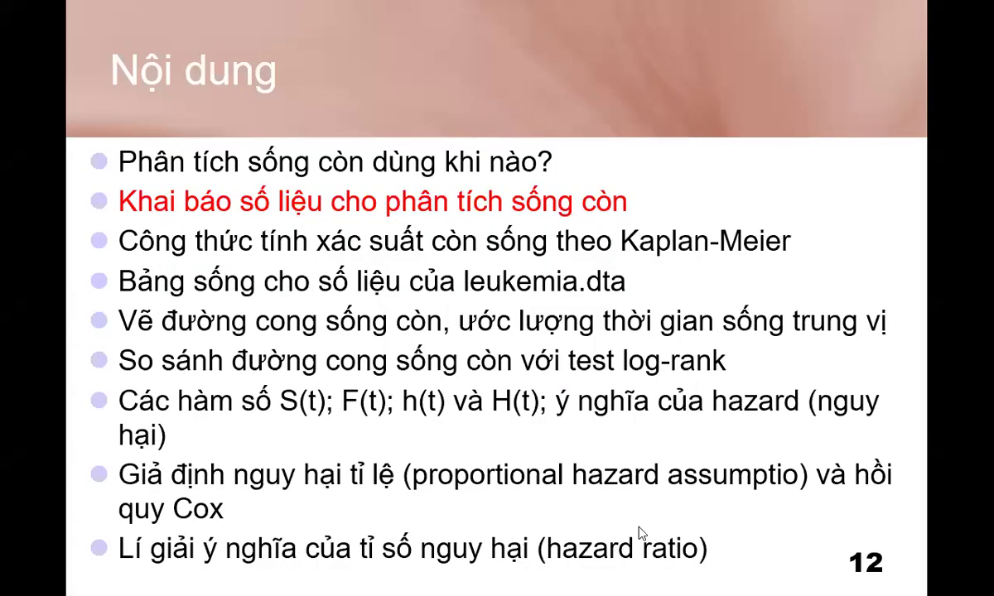
key(alt+Tab)
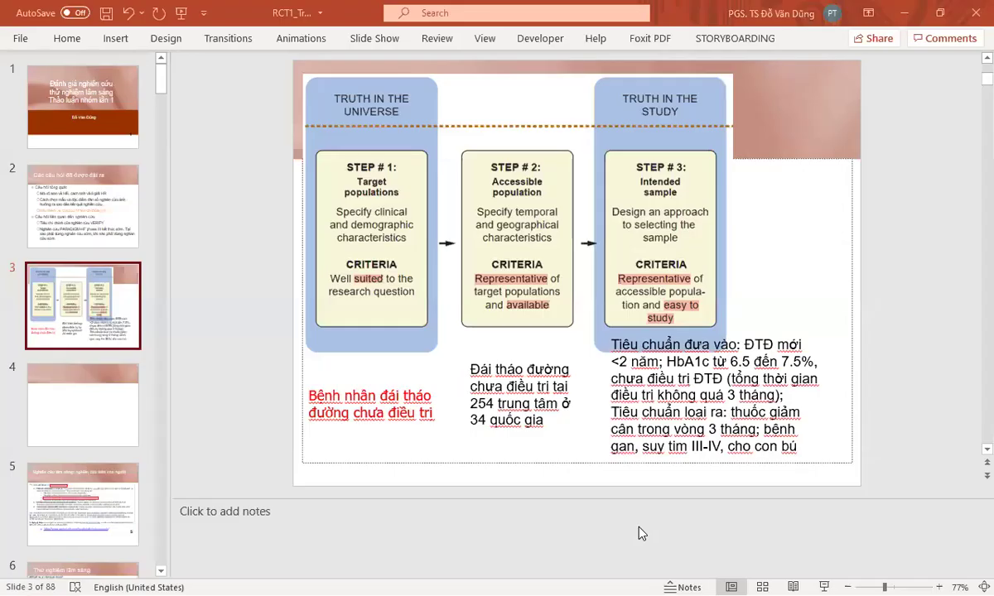
key(alt+Tab)
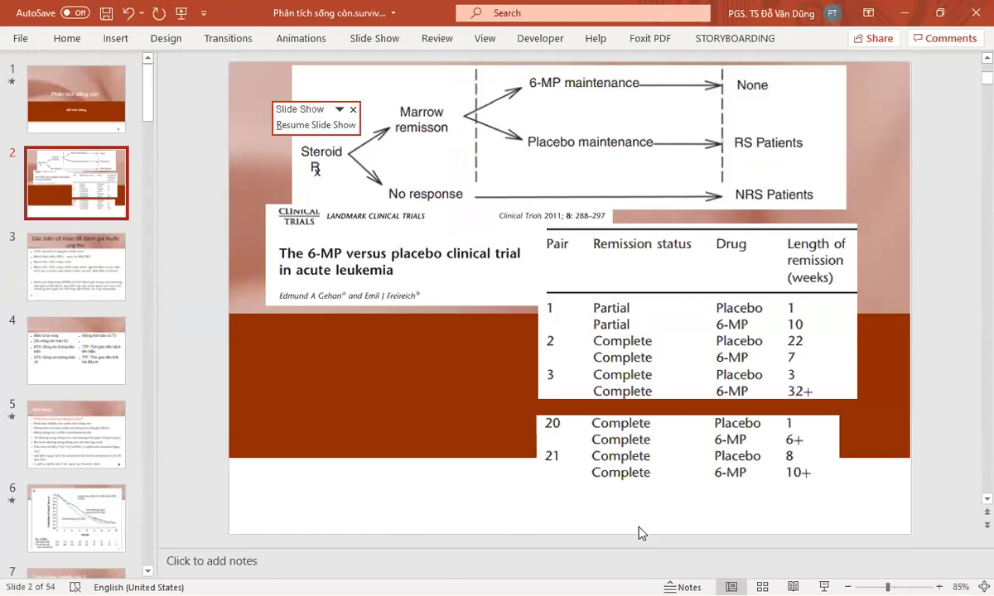
key(alt+Tab)
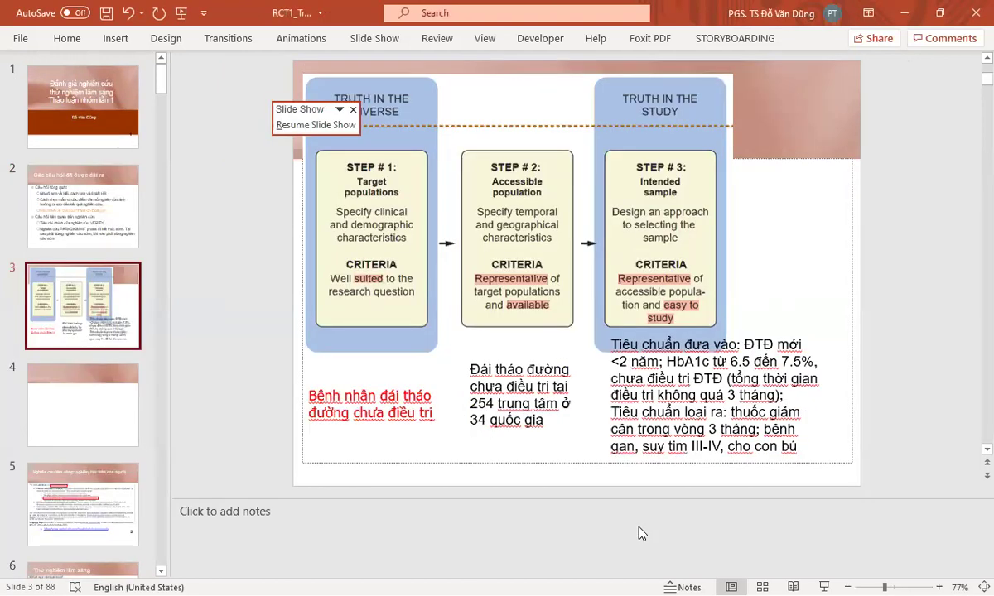
key(alt+Tab)
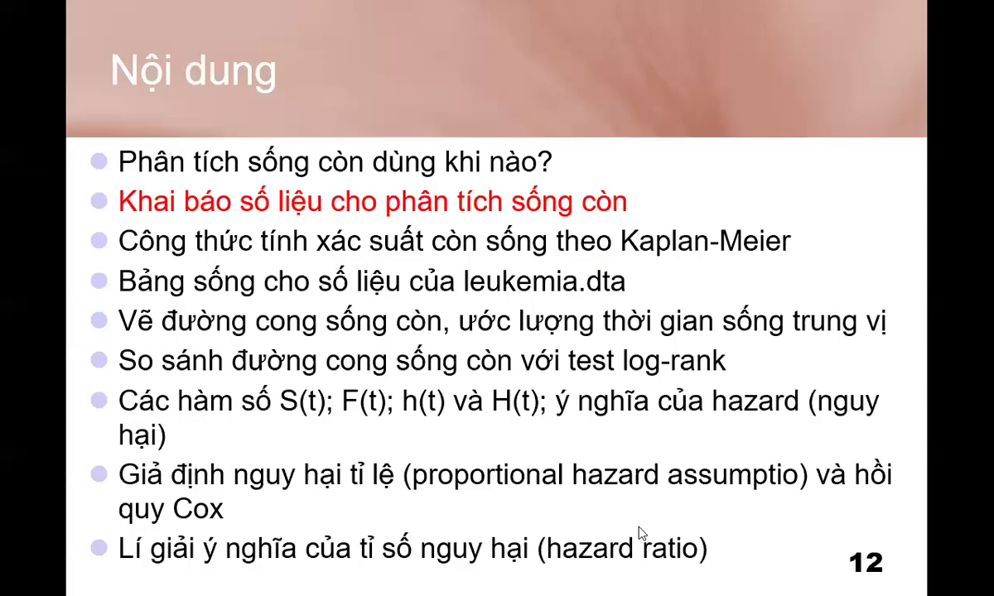
key(alt+Tab)
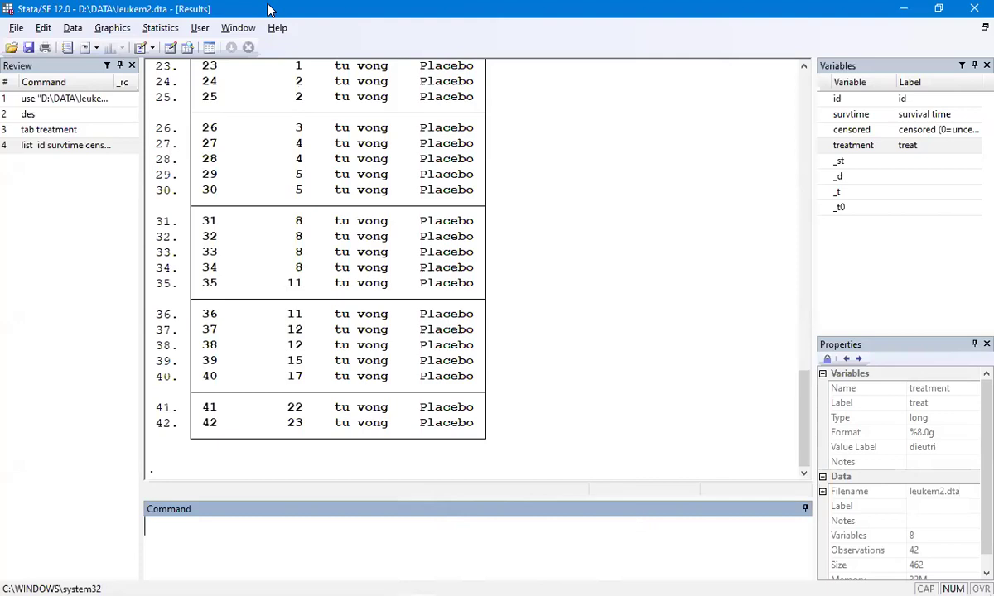
Declare the dataset as survival-time data, with survtime as the time variable and censored equal to 0 as the failure event.
click(162, 30)
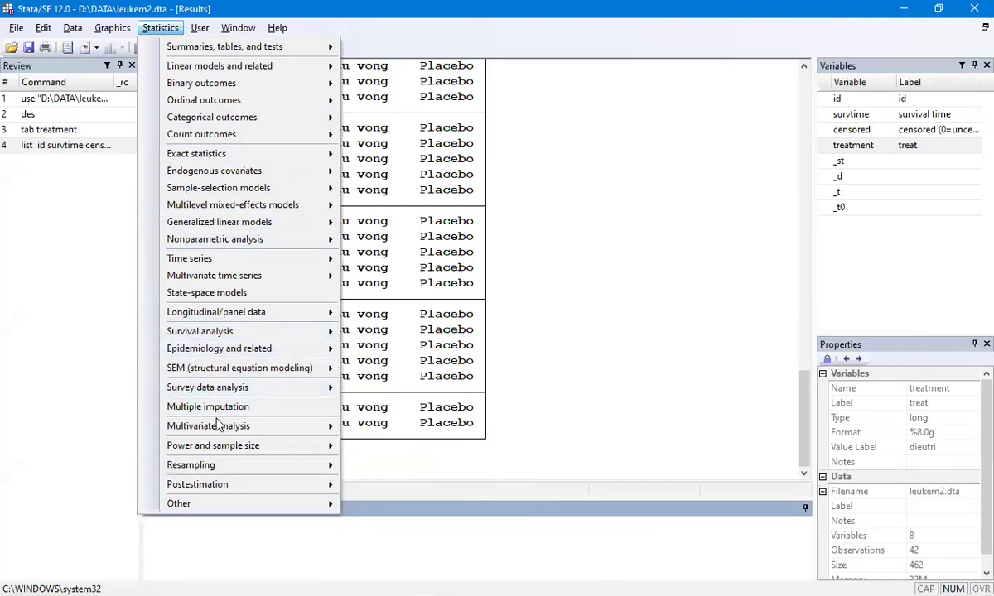
mouse_move(195, 346)
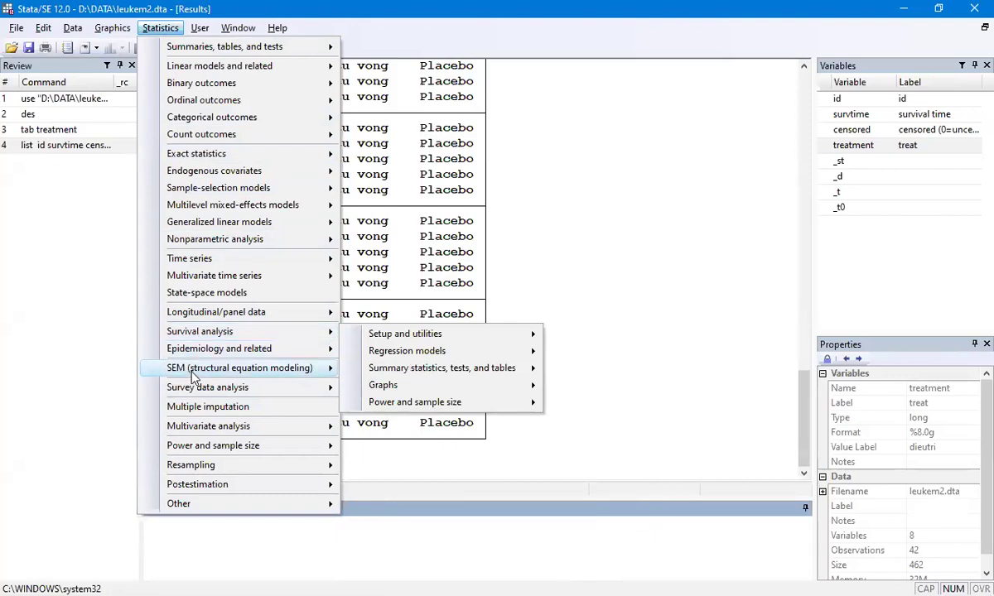
mouse_move(192, 394)
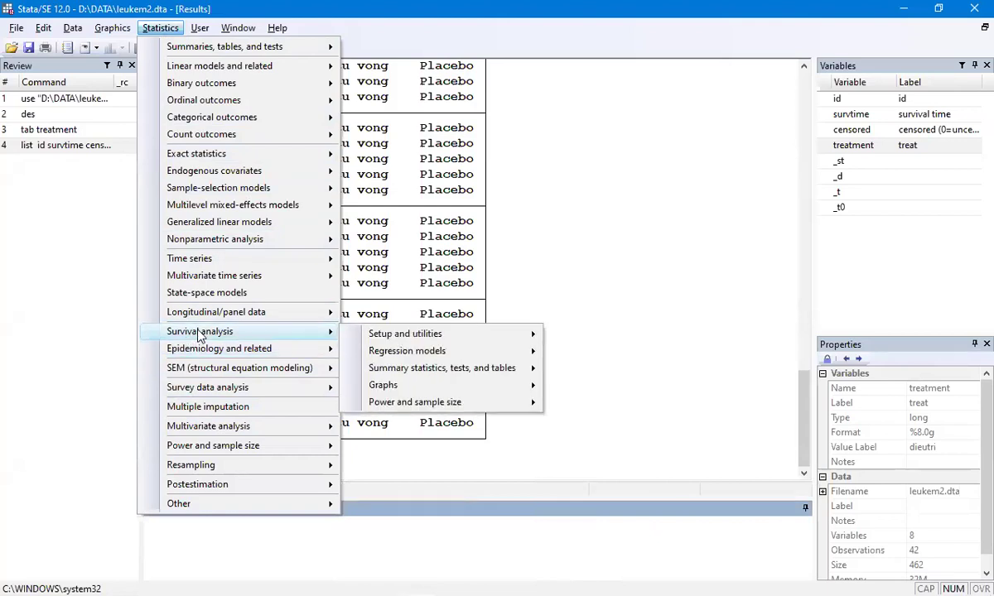
mouse_move(478, 334)
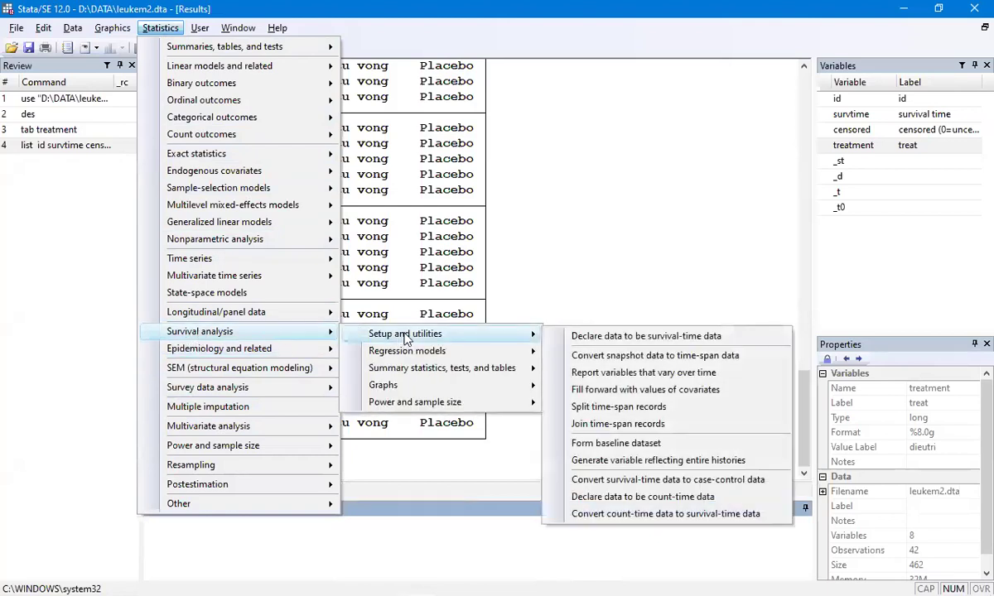
click(635, 341)
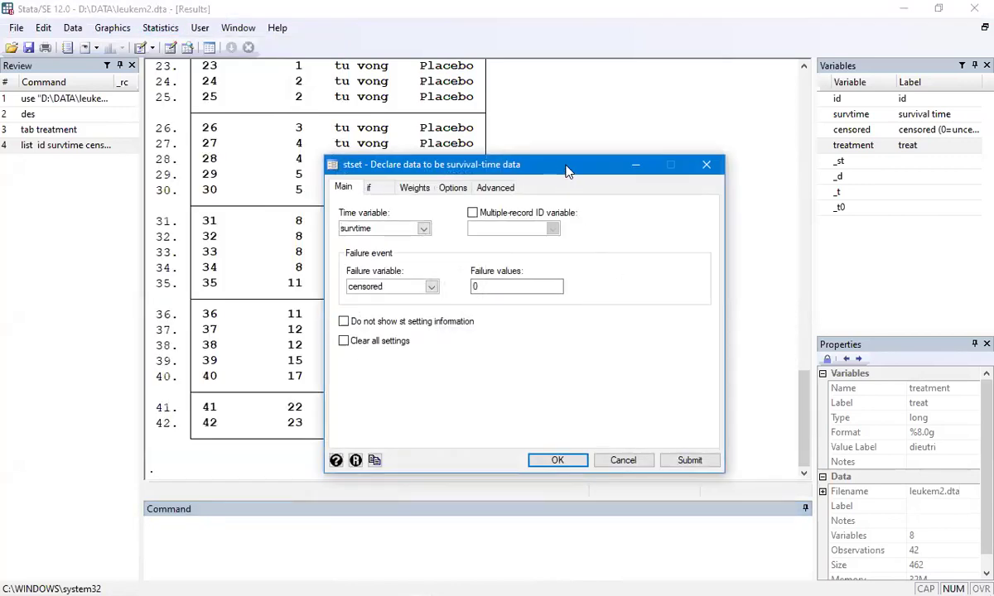
drag(567, 171, 695, 117)
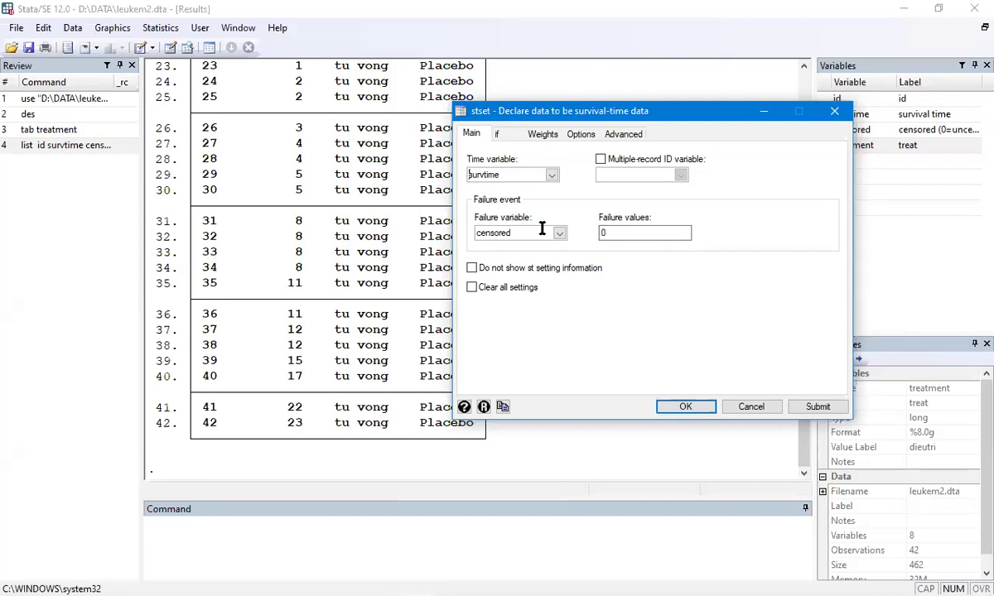
click(604, 234)
click(686, 408)
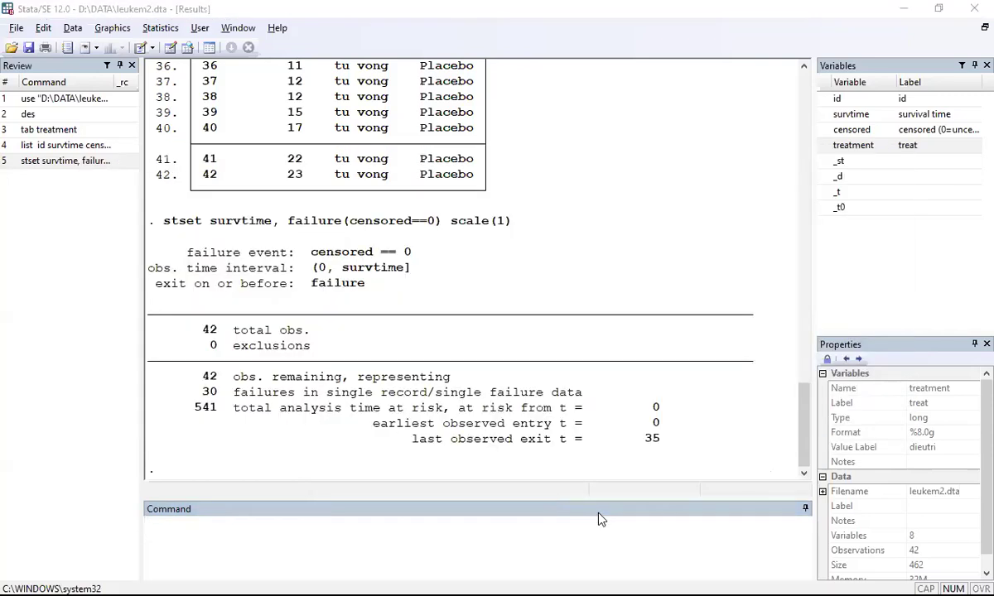
Switch to the PowerPoint slide show and advance past the contents slide.
key(alt+Tab)
click(360, 443)
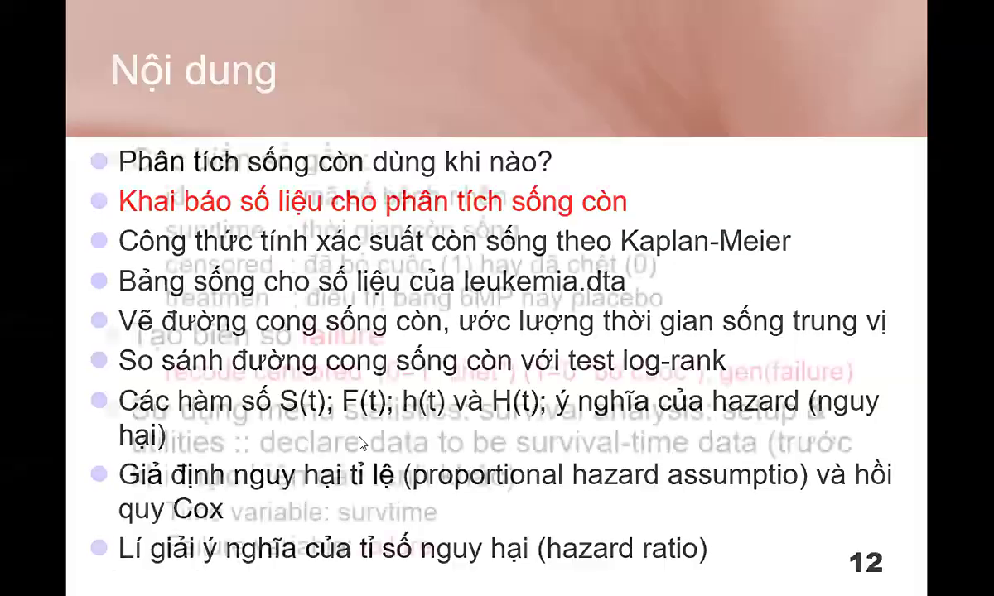
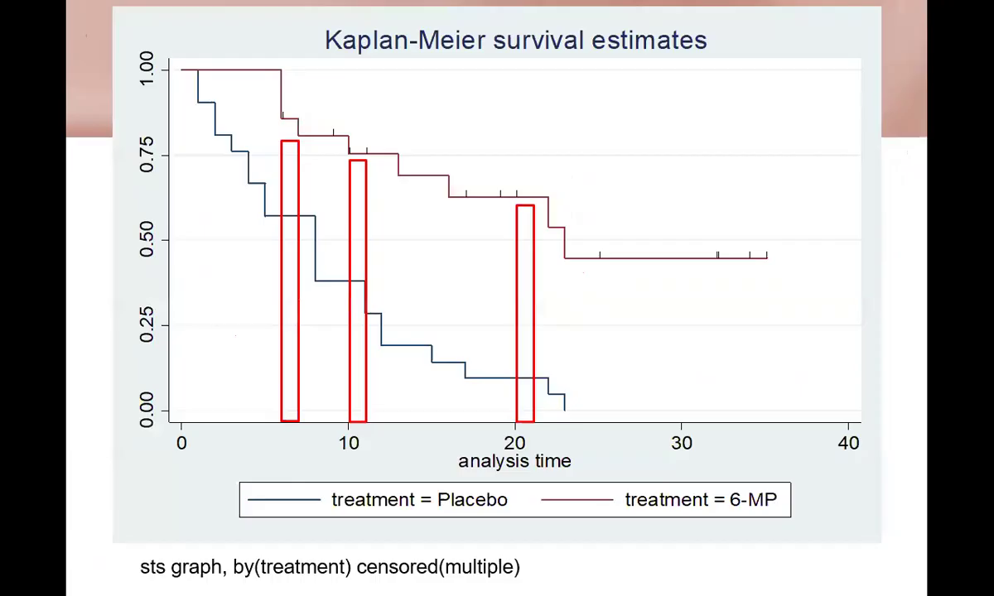
Return to Stata and graph the Kaplan-Meier survivor function grouped by treatment, plotting the number lost and number who enter.
key(alt+Tab)
key(alt+Tab)
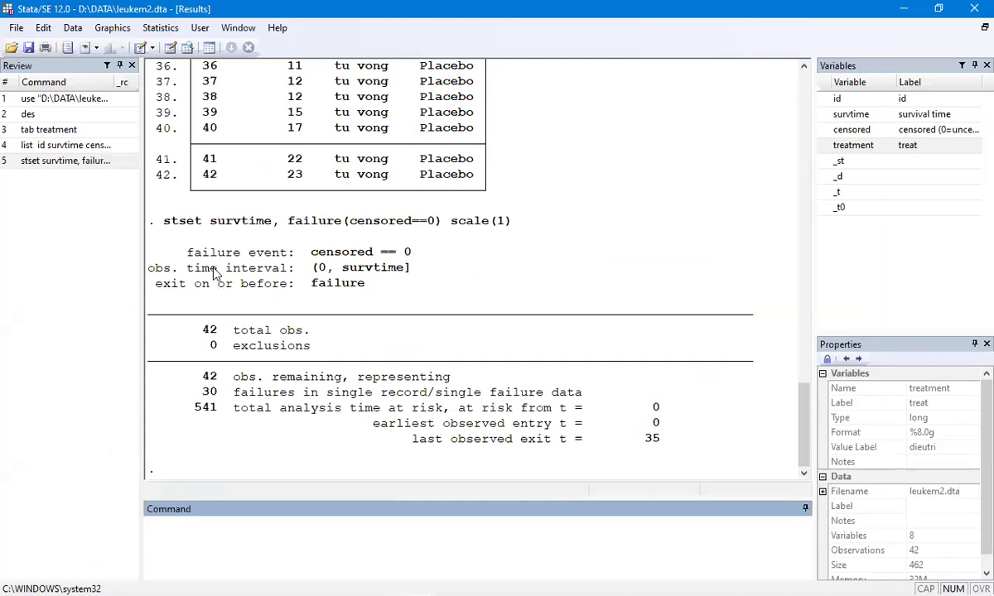
key(alt+Tab)
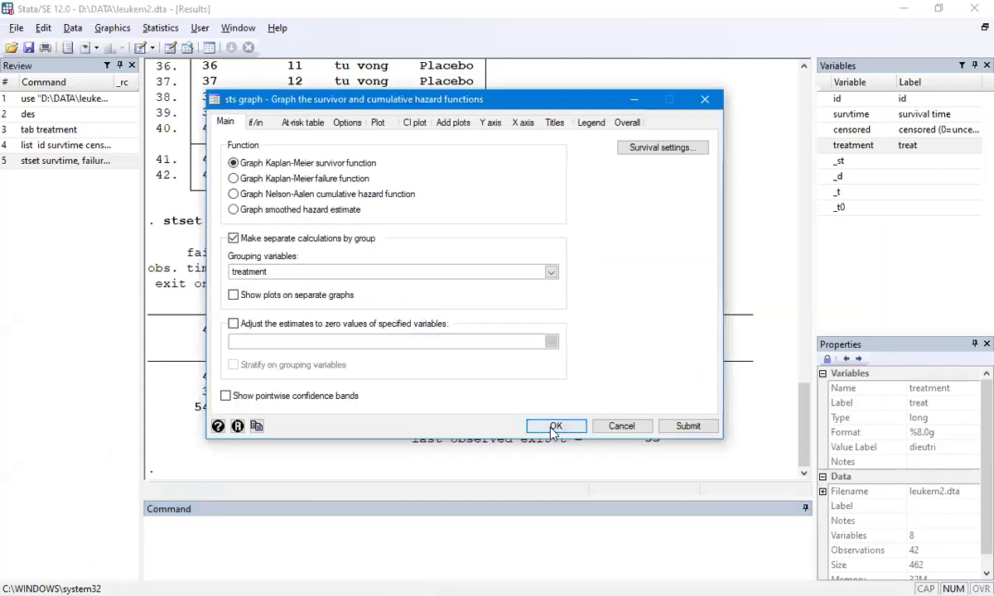
click(555, 427)
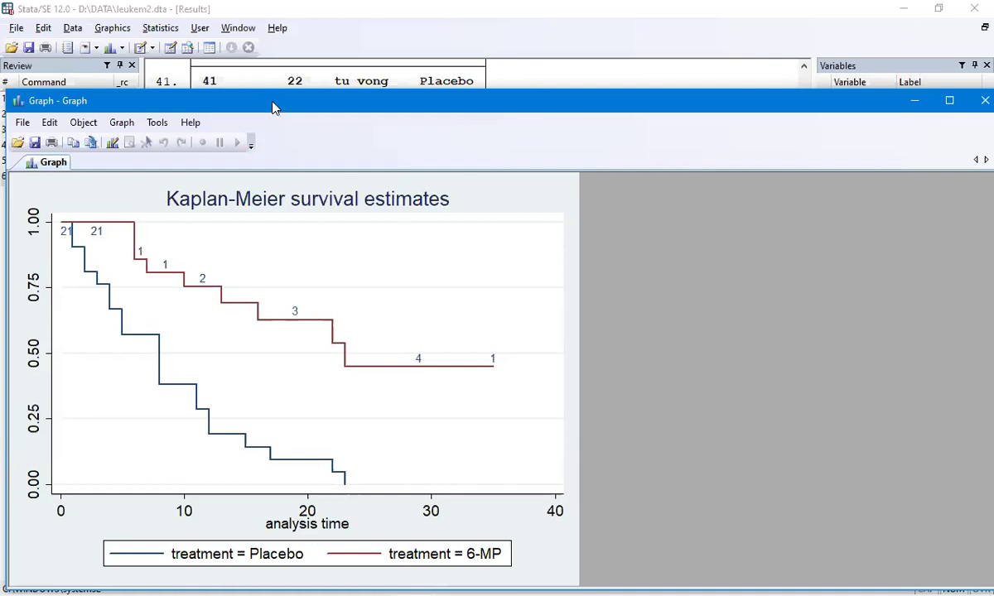
drag(274, 109, 293, 64)
drag(274, 109, 290, 83)
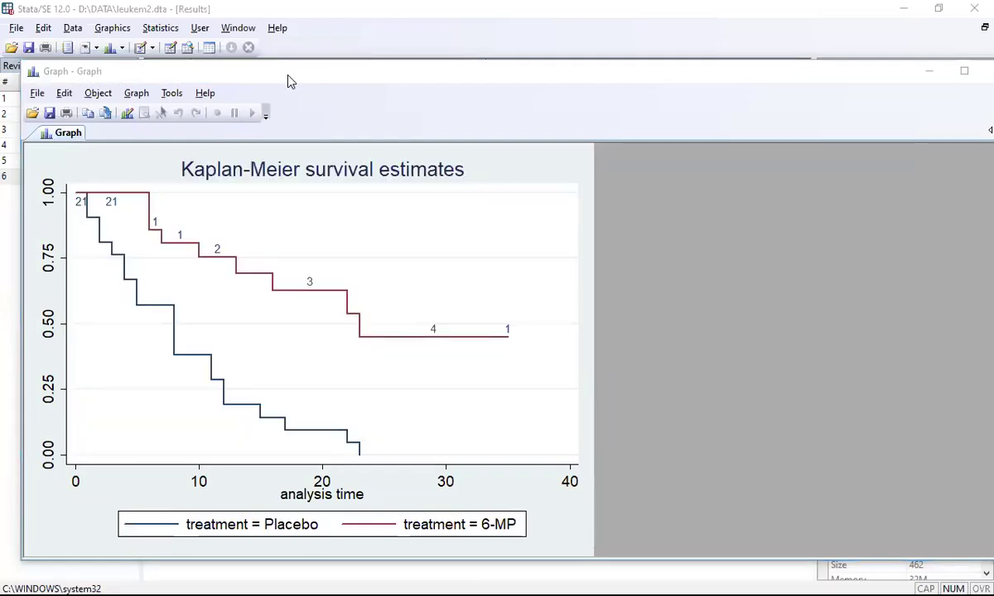
Bring back the Stata results window and open the Kaplan-Meier survivor function graph settings again.
key(alt+Tab)
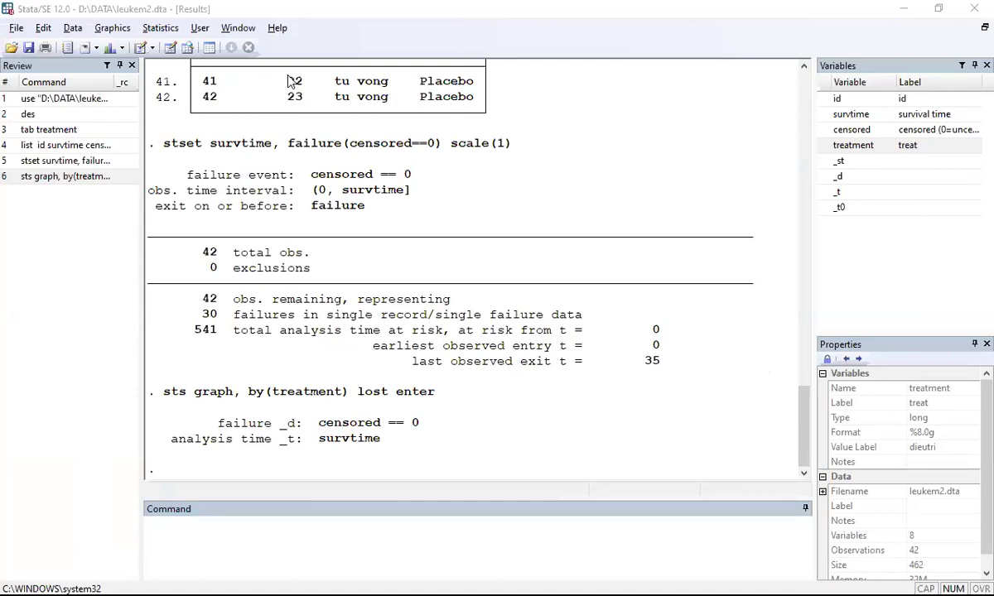
key(alt+Tab)
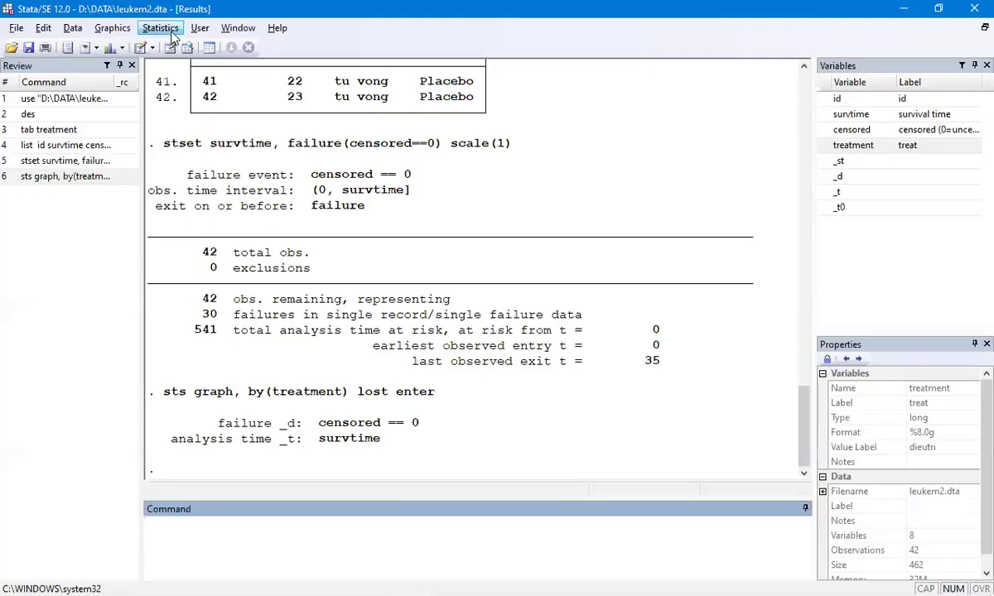
click(160, 27)
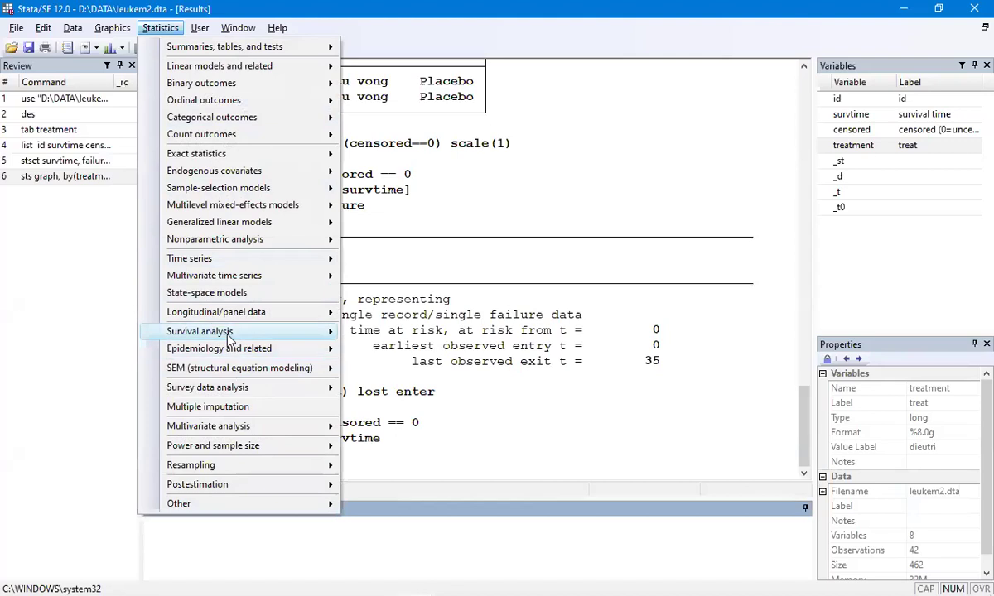
mouse_move(230, 333)
mouse_move(443, 340)
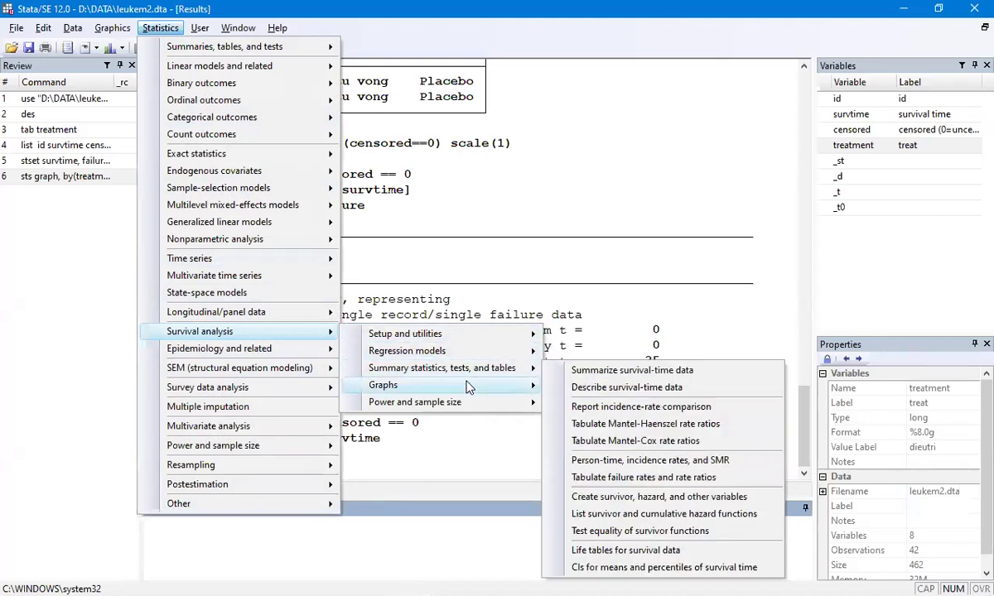
mouse_move(497, 387)
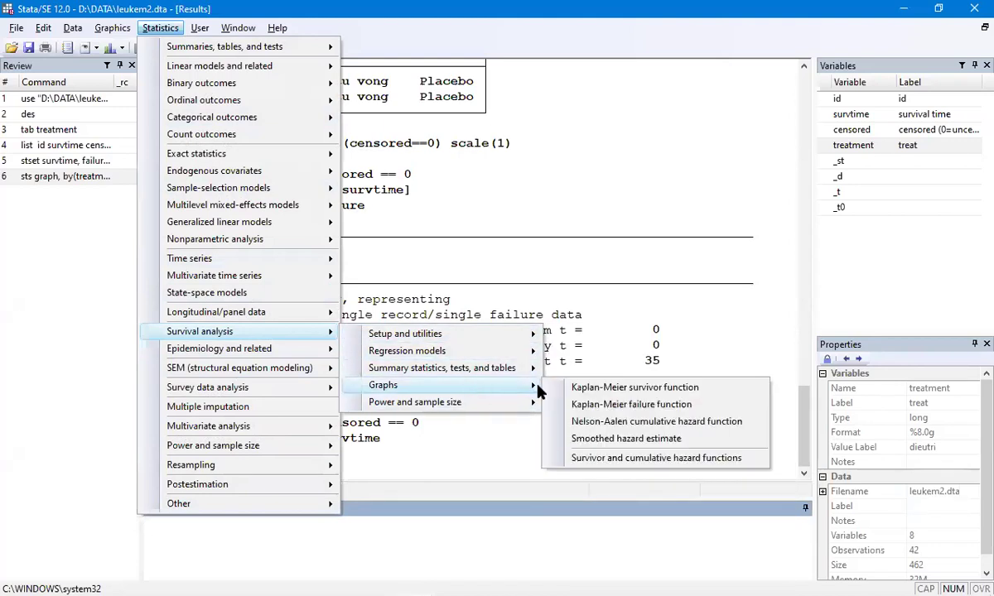
click(615, 389)
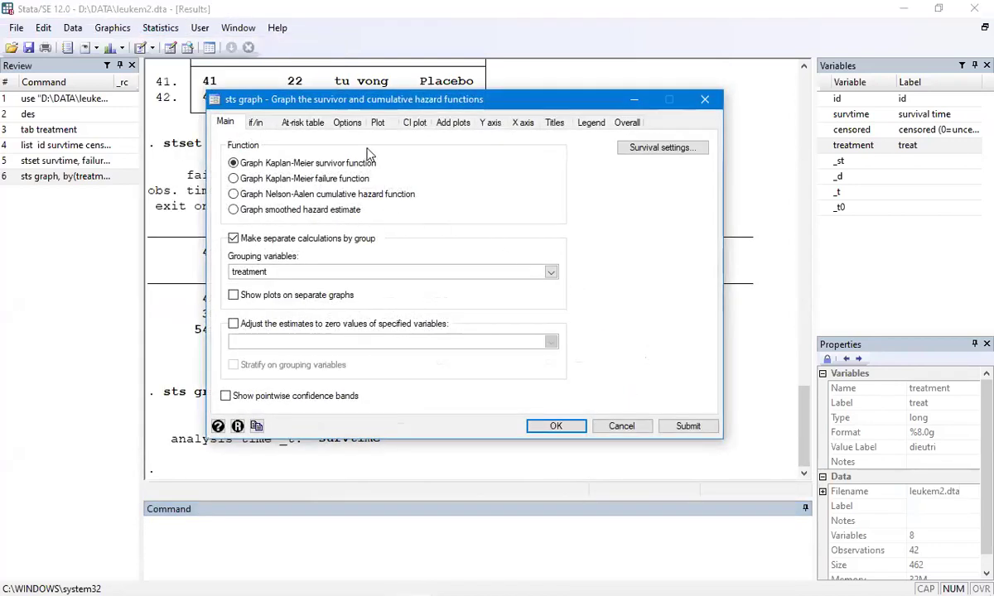
Examine the choices for plotting censorings and entries on the survival graph, keeping the pure number censored, and close them without accepting.
click(347, 123)
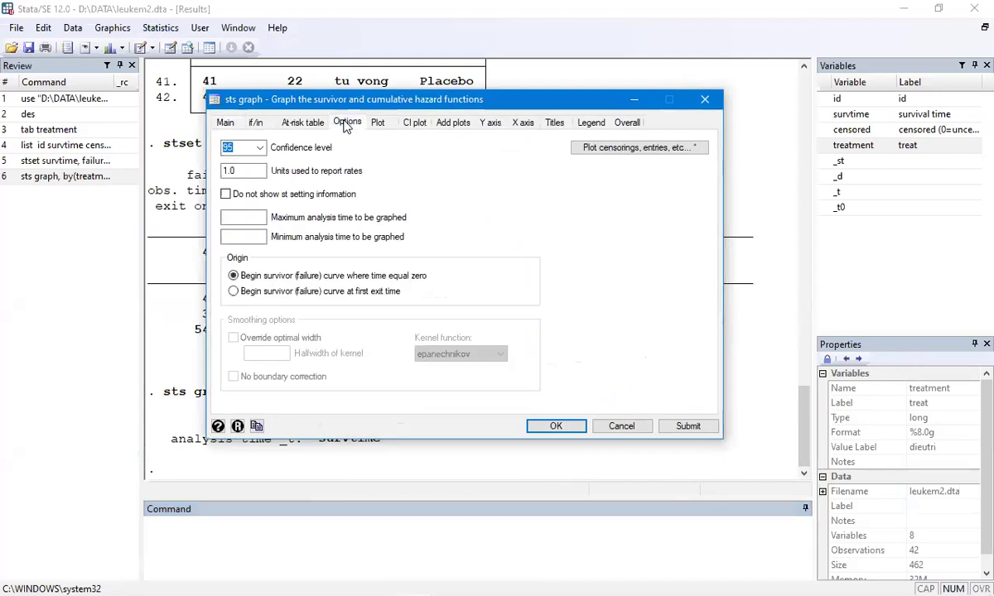
click(613, 147)
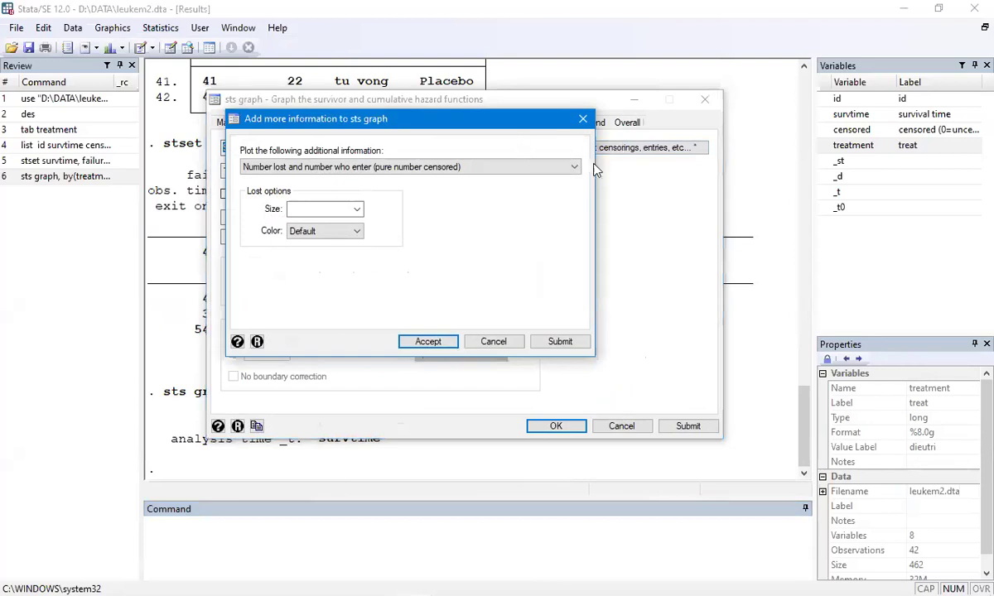
click(574, 168)
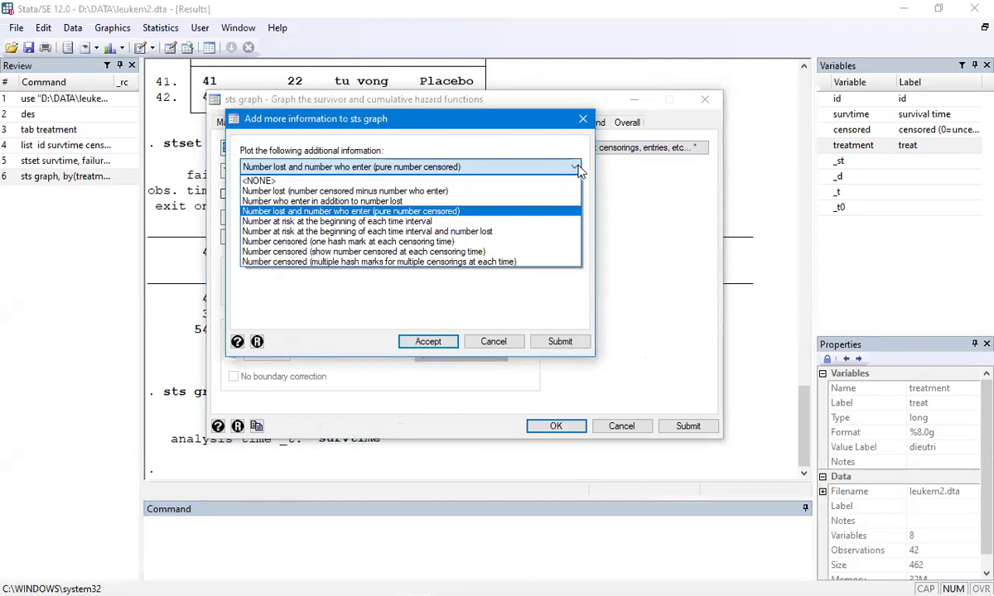
click(513, 211)
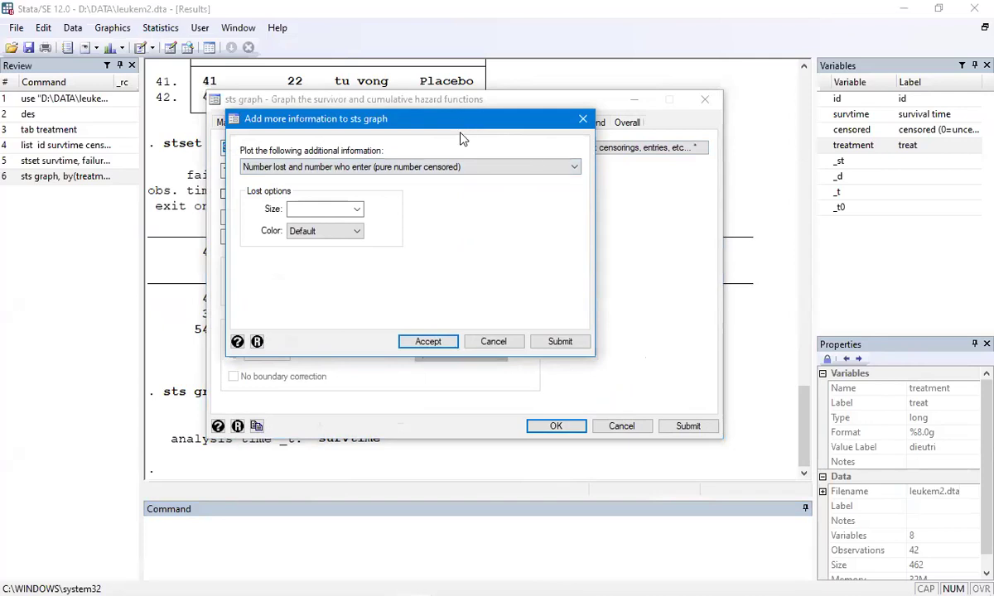
drag(462, 120, 535, 104)
click(645, 152)
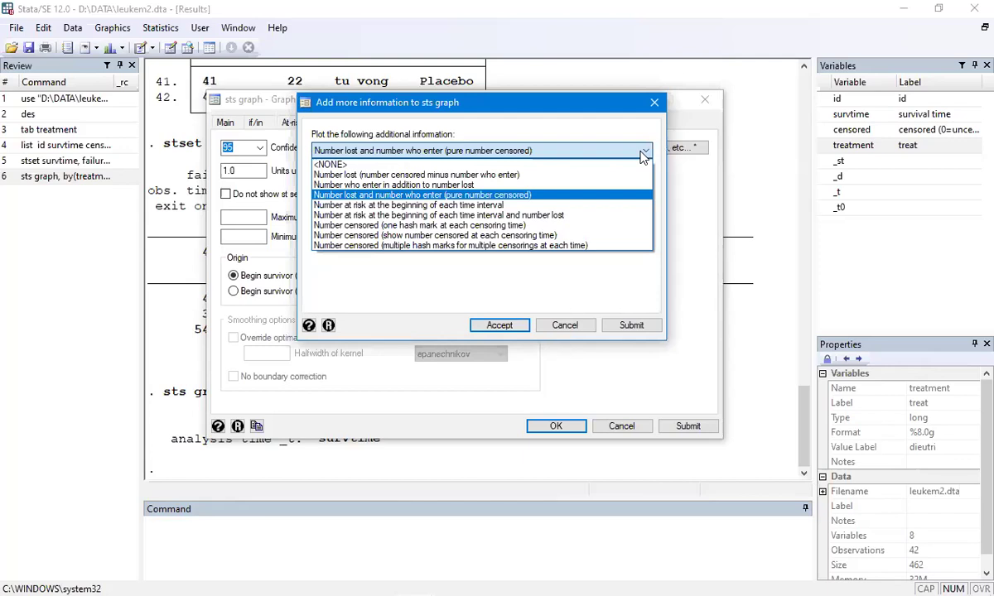
click(653, 104)
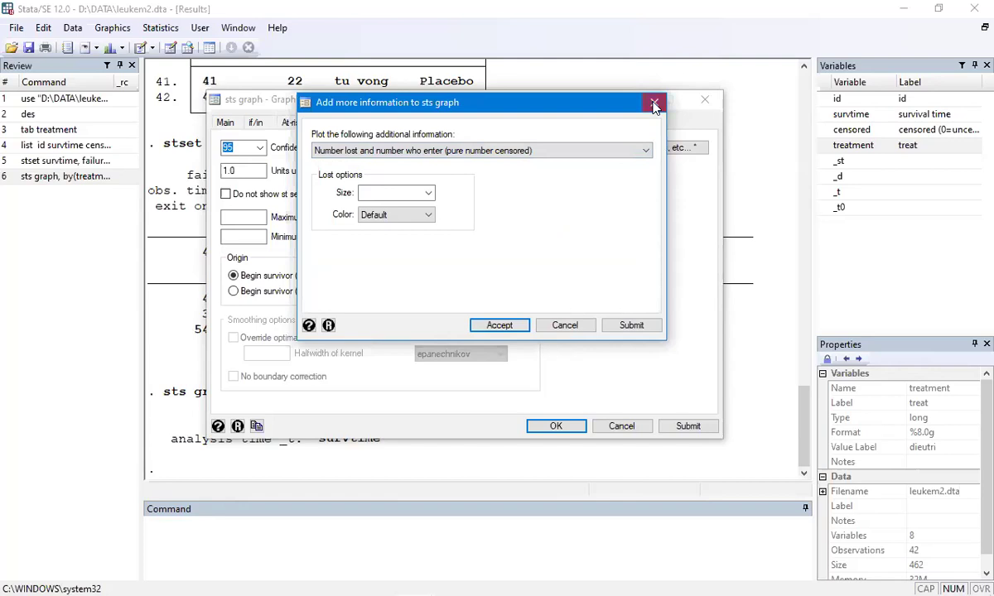
click(654, 103)
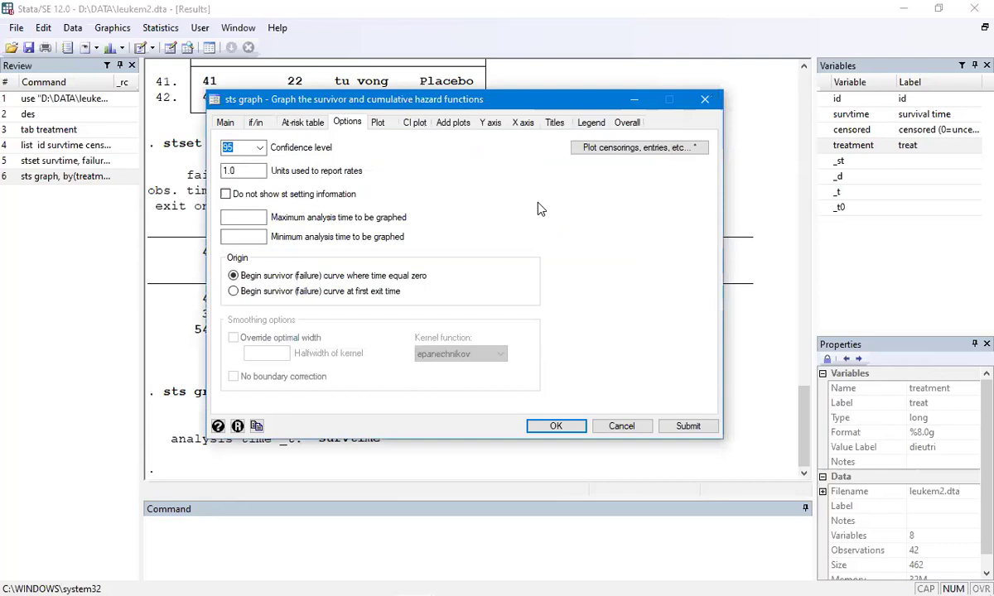
Try to graph the Kaplan-Meier survivor function by treatment with the at-risk table shown beneath the graph.
click(226, 123)
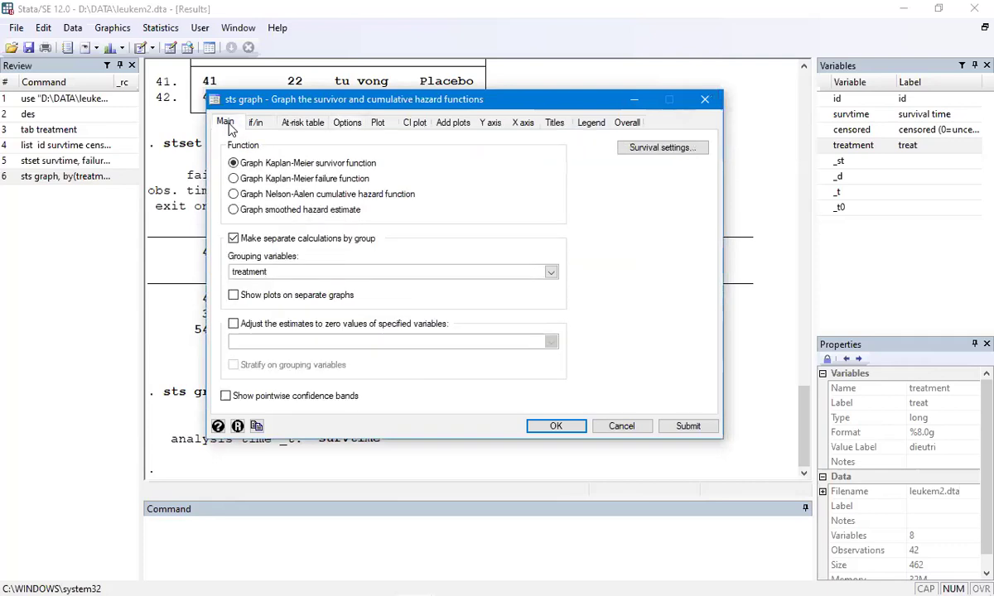
click(346, 123)
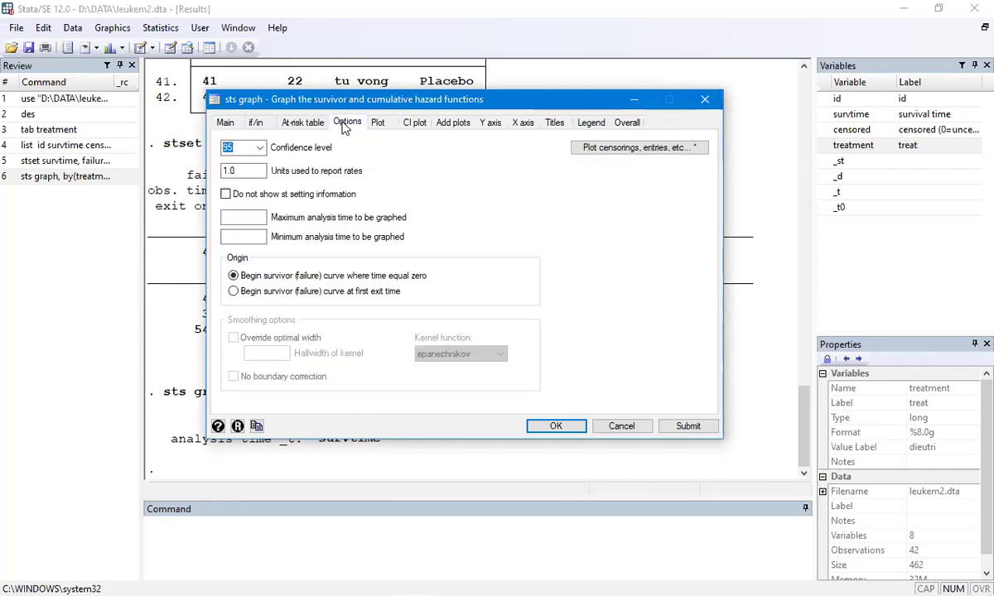
click(294, 126)
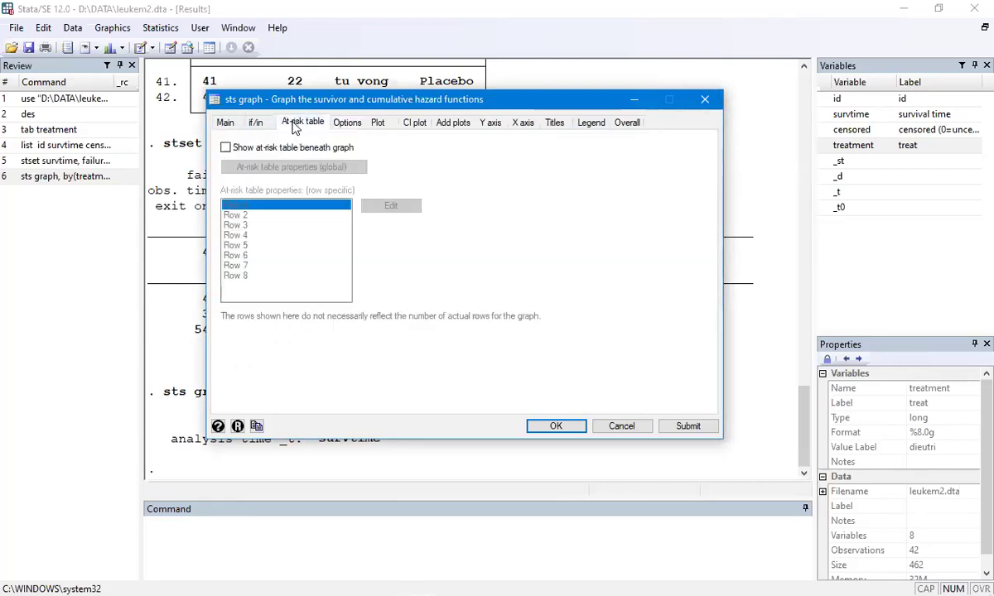
click(231, 150)
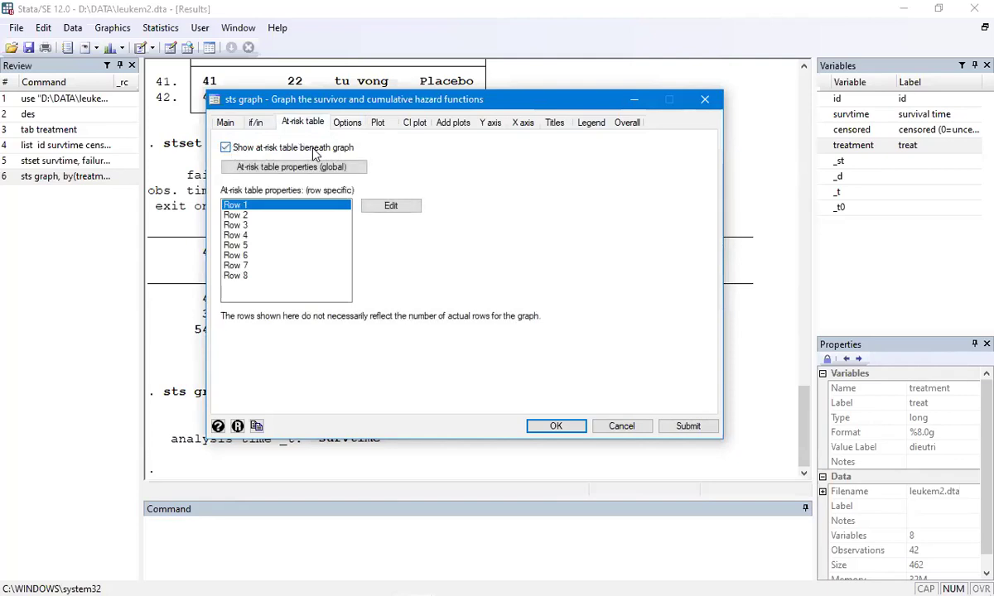
click(556, 426)
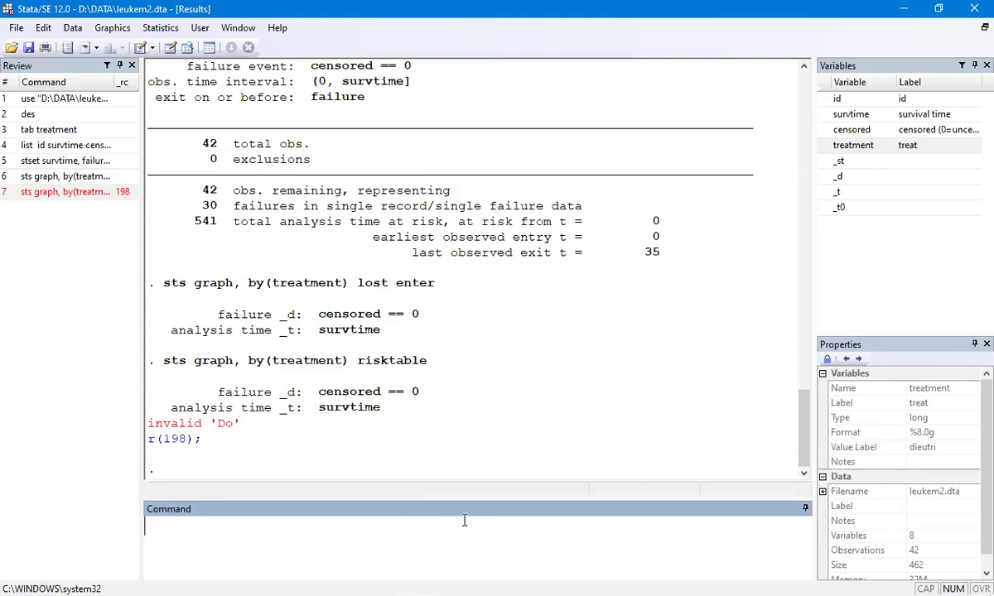
Reopen the Kaplan-Meier survivor function graph settings, check the at-risk table and options, and reset everything to the defaults.
click(176, 29)
mouse_move(246, 337)
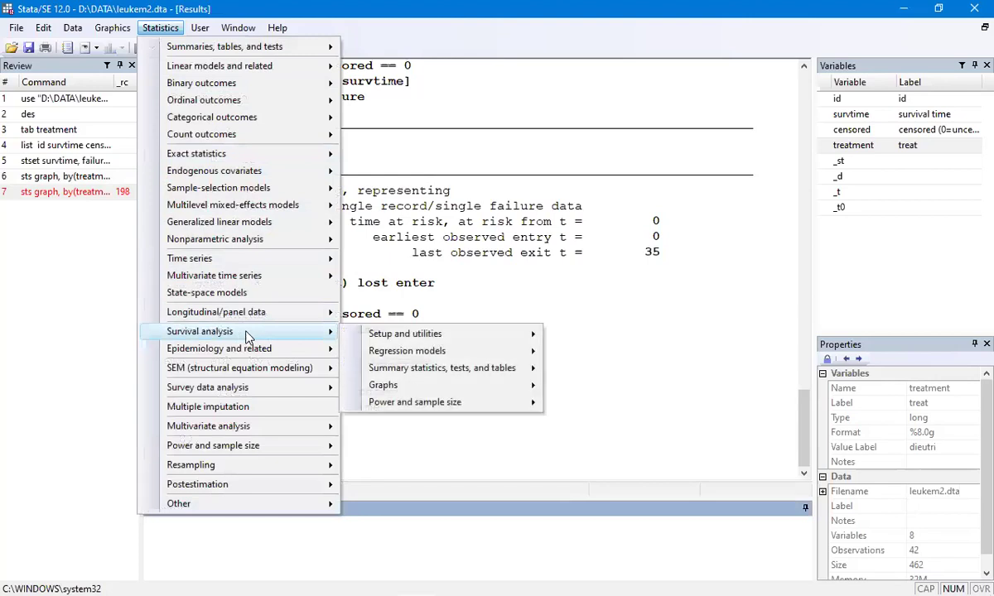
mouse_move(527, 388)
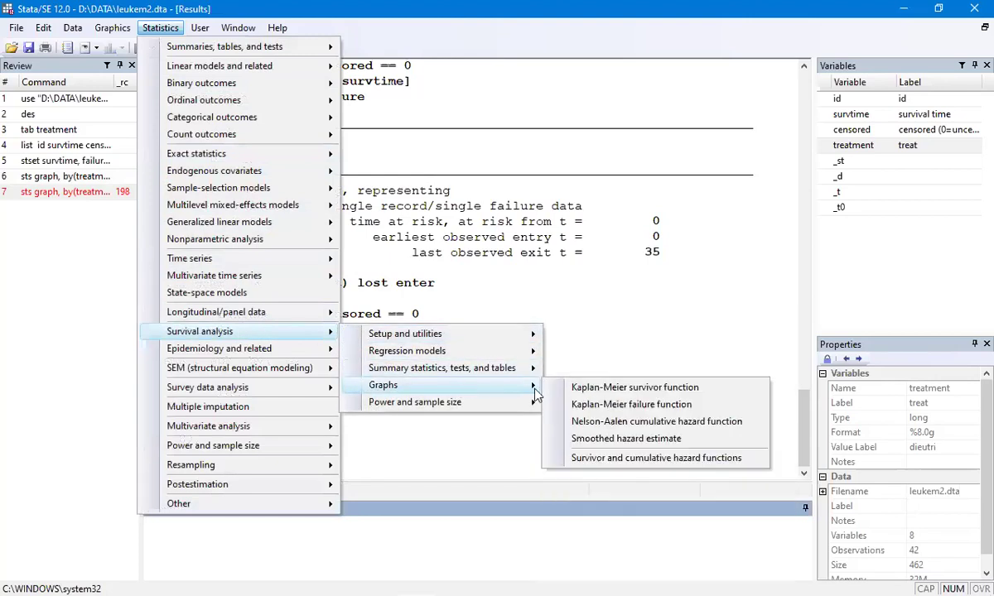
click(599, 389)
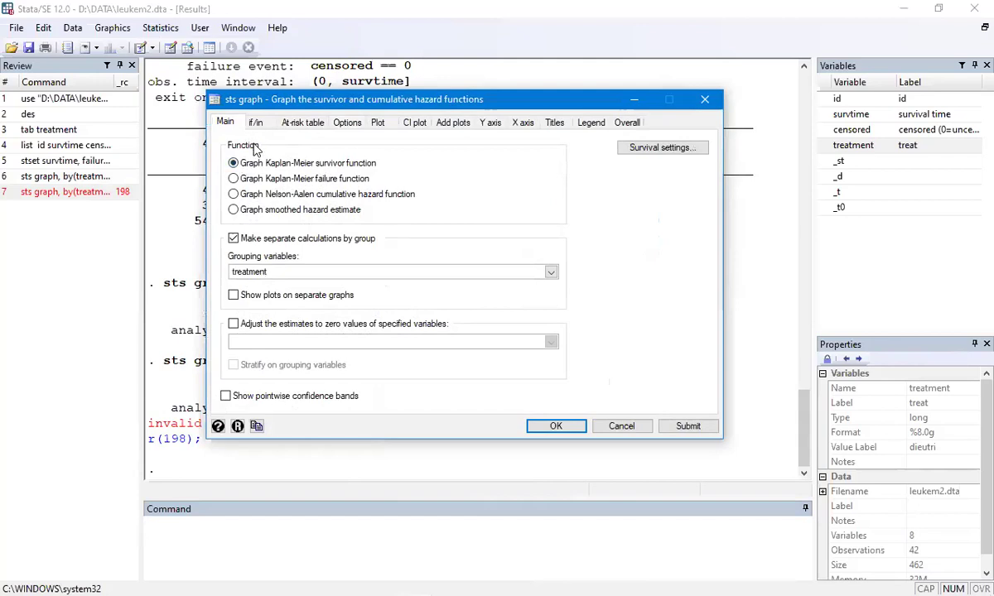
click(291, 121)
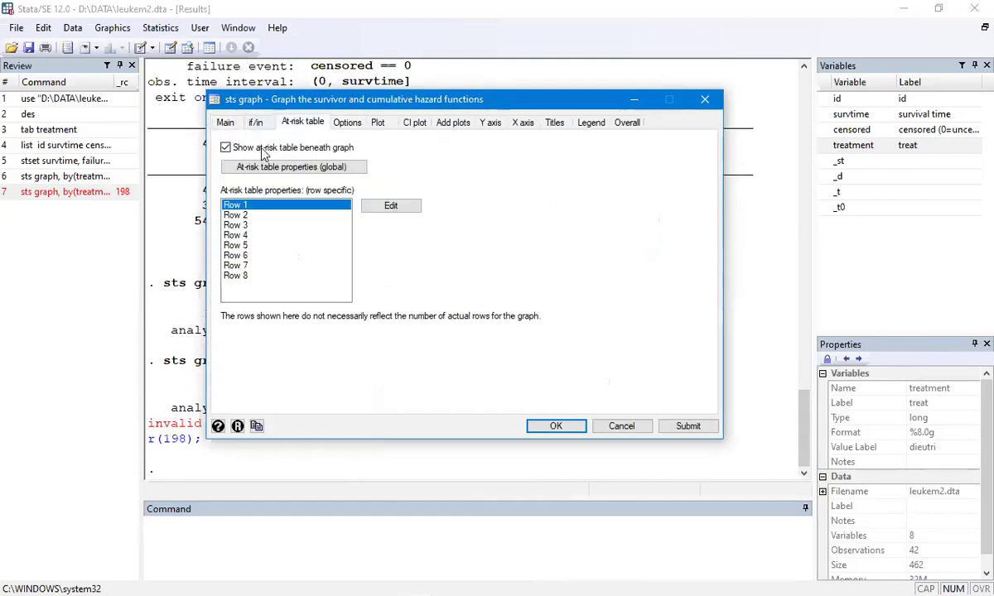
click(348, 122)
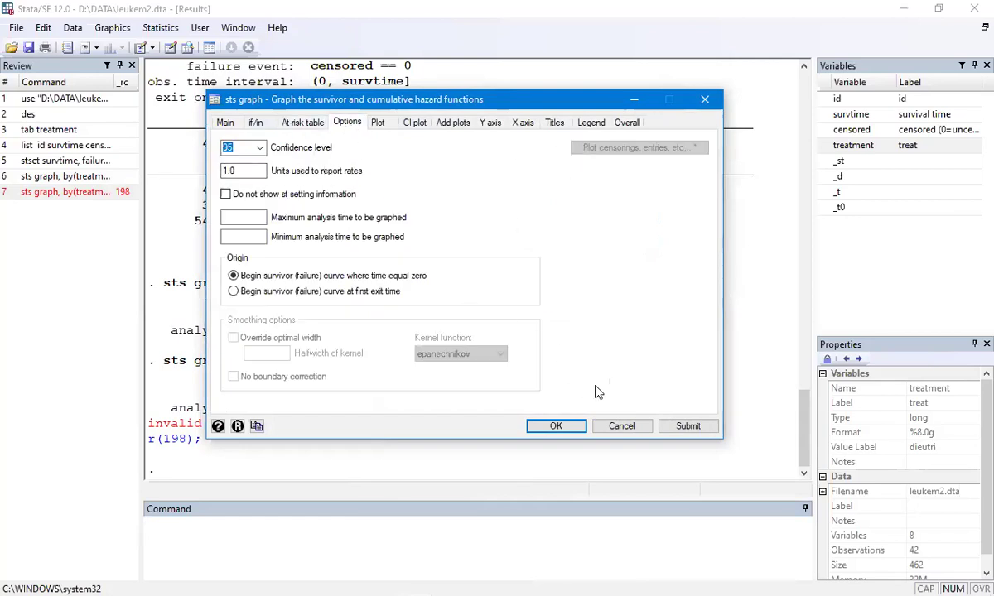
click(237, 426)
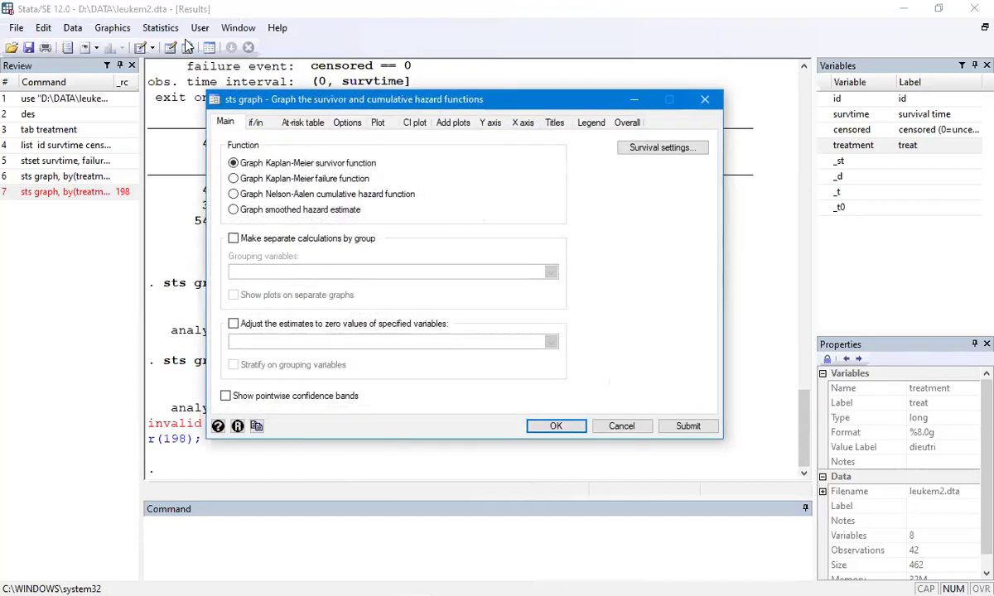
Make separate survivor calculations grouped by treatment and enable the at-risk table beneath the graph.
click(235, 238)
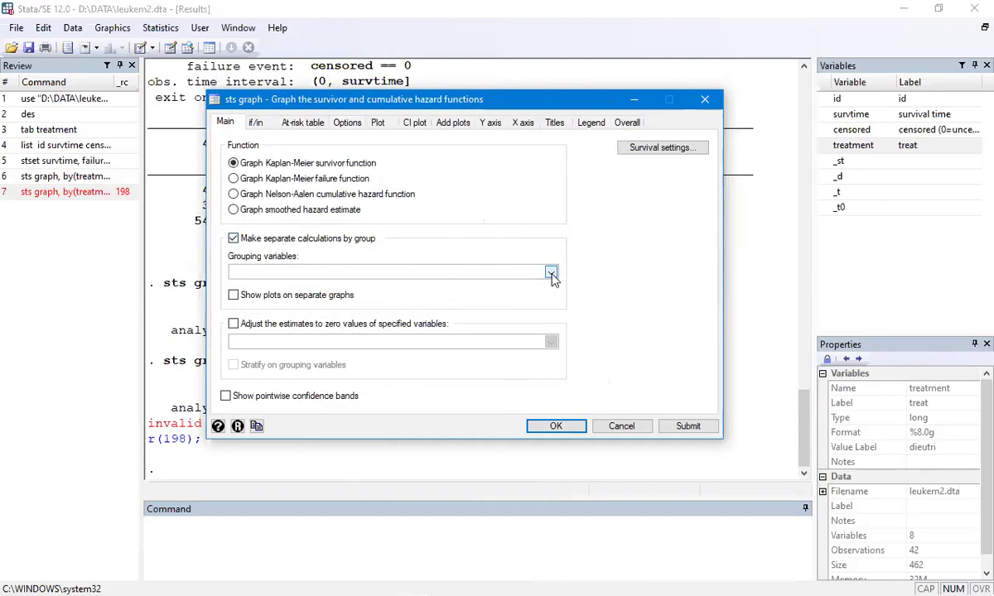
click(418, 275)
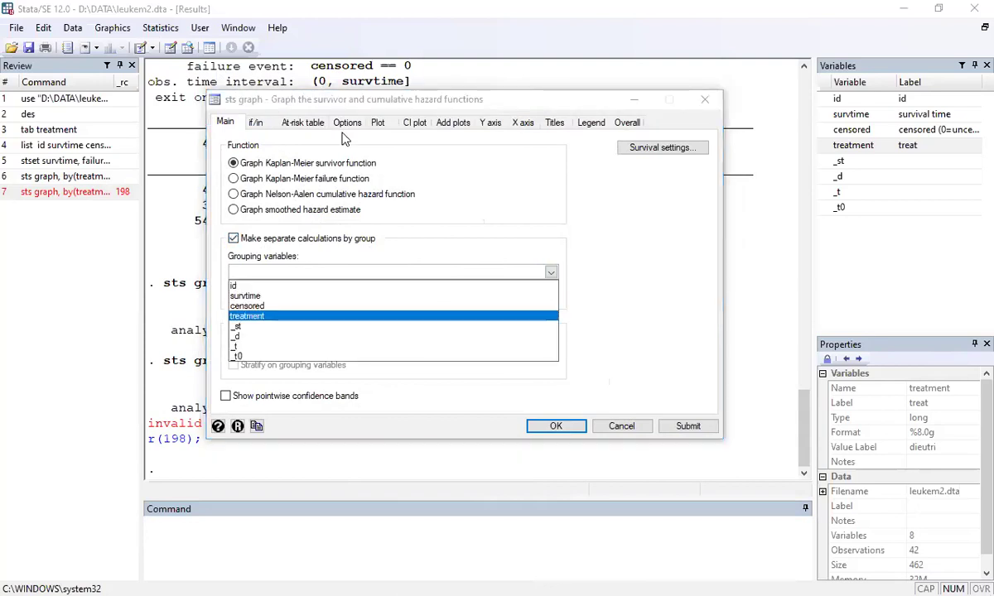
click(295, 117)
click(296, 124)
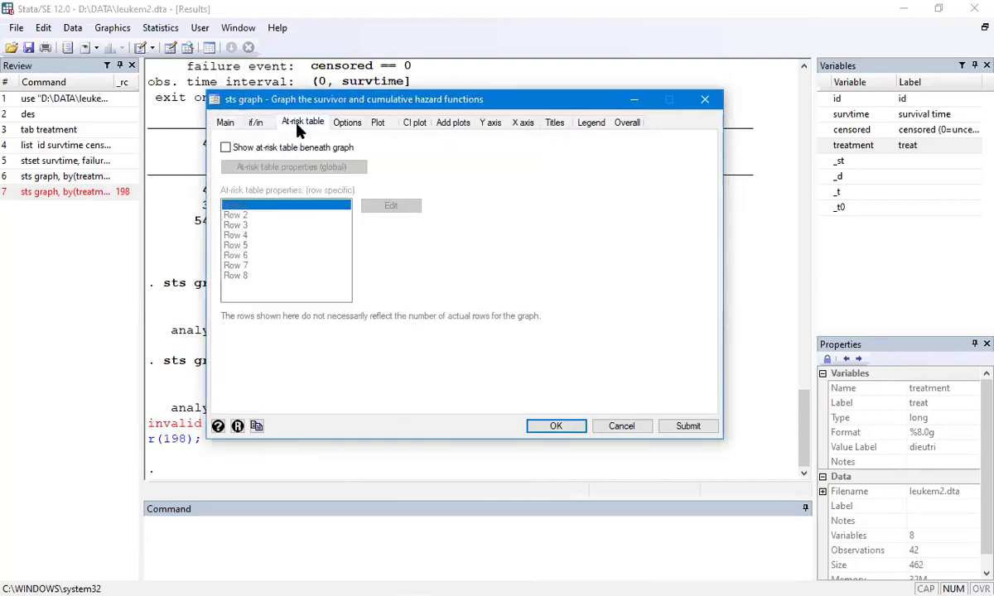
click(225, 147)
Check the general options, plot and grouping settings of the survivor graph, and try to produce it with the at-risk table.
click(348, 123)
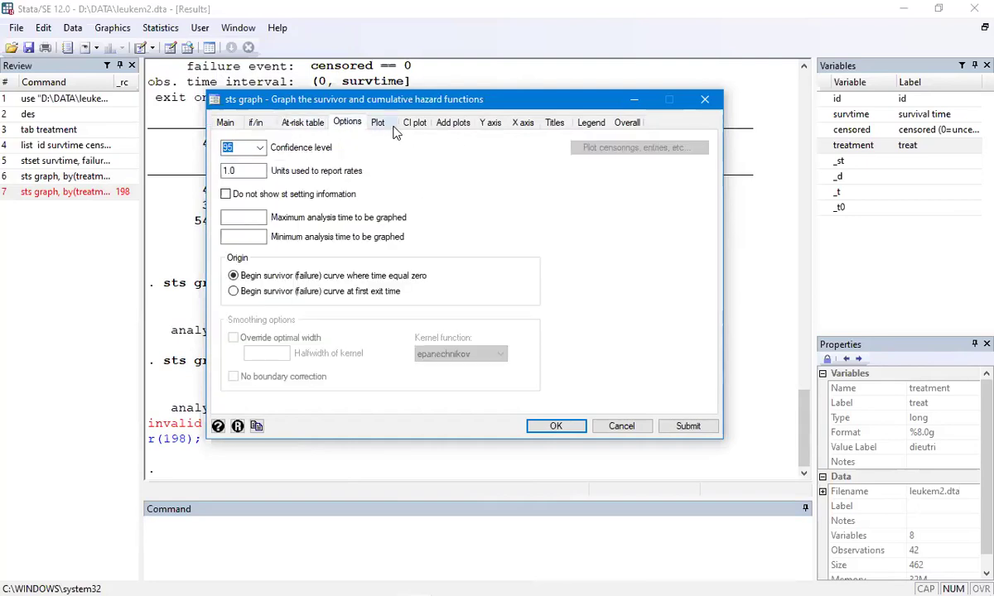
click(380, 124)
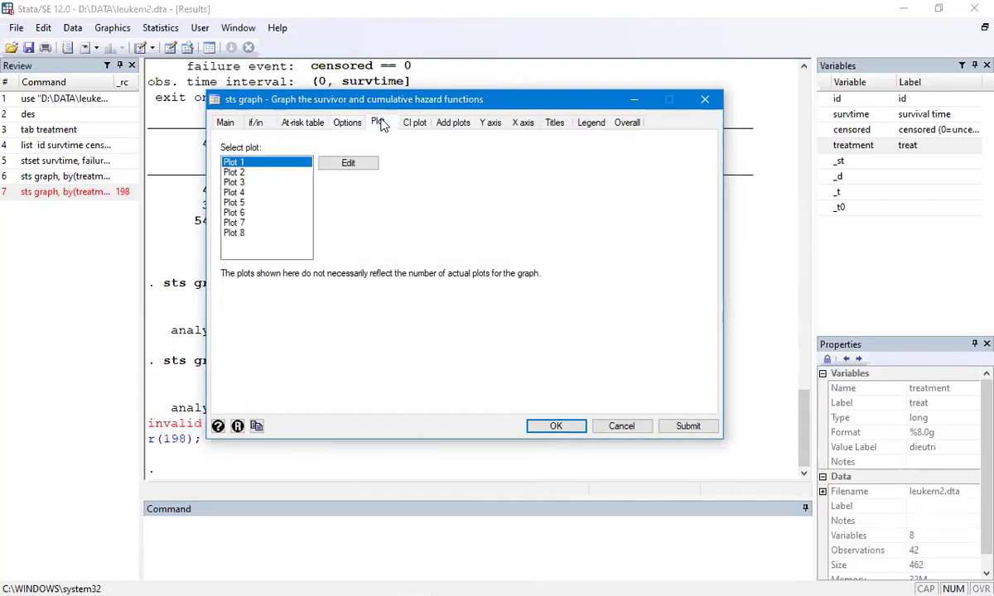
click(347, 124)
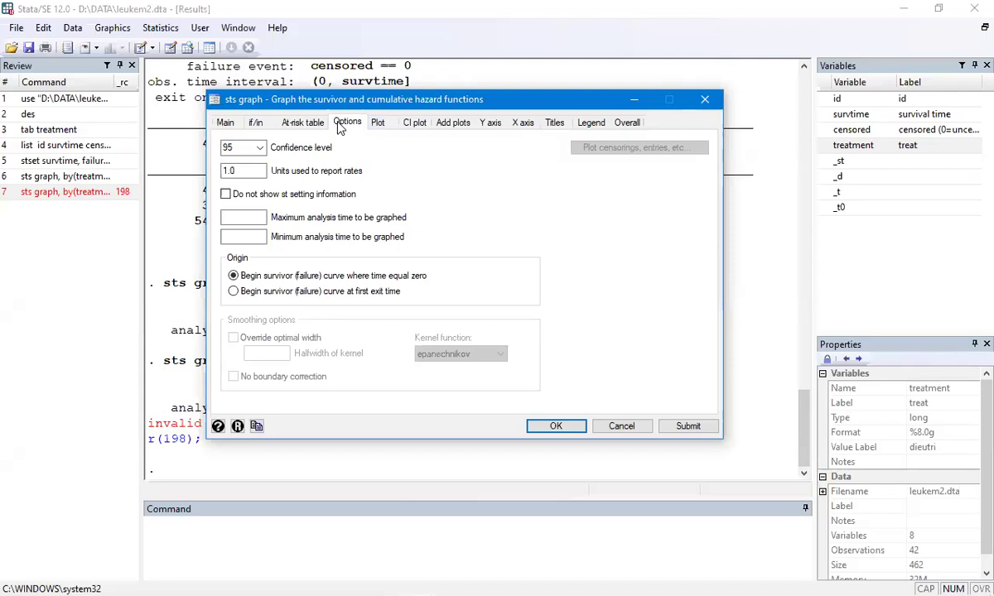
click(227, 124)
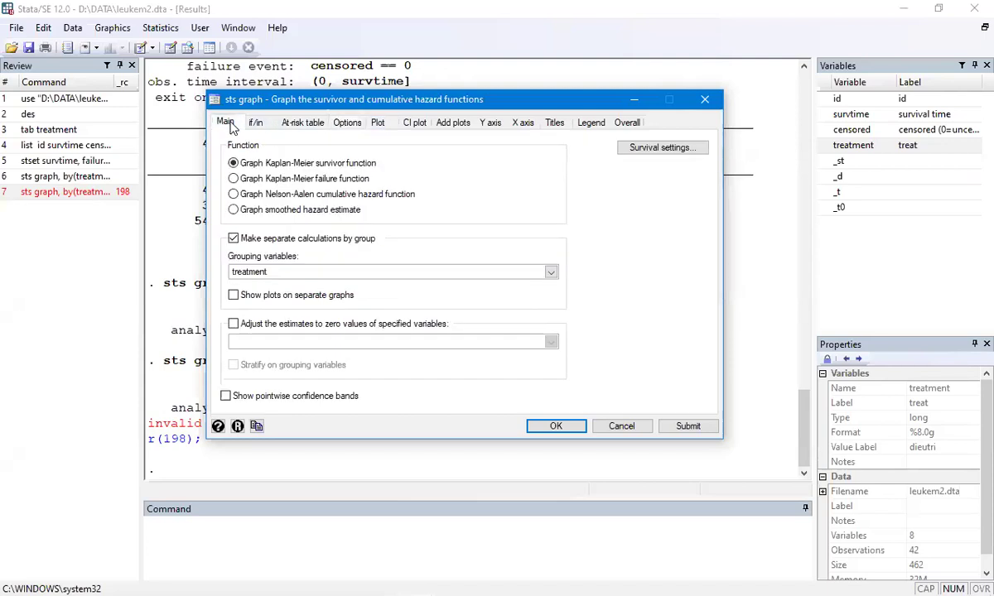
click(347, 123)
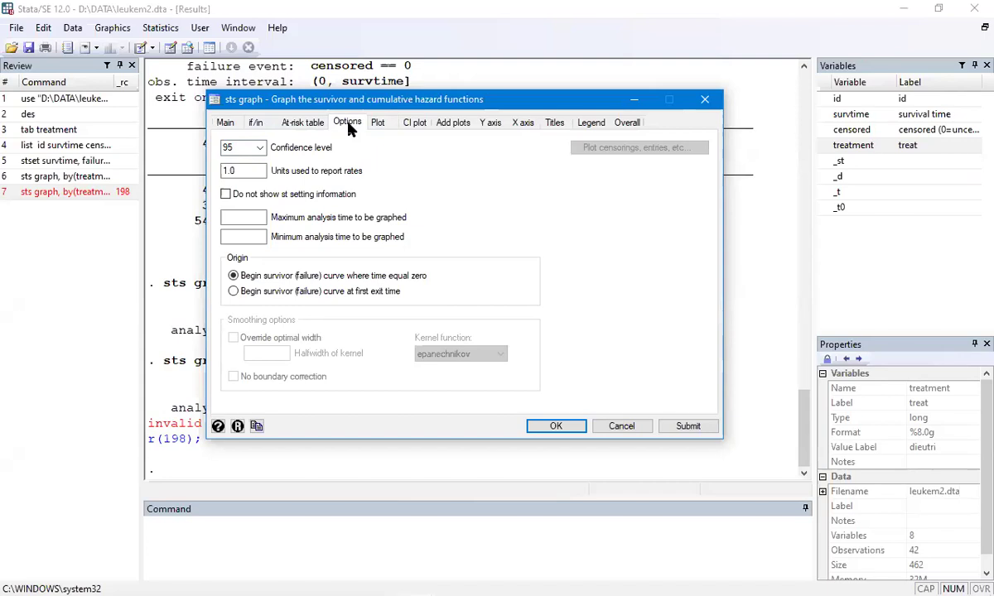
click(555, 427)
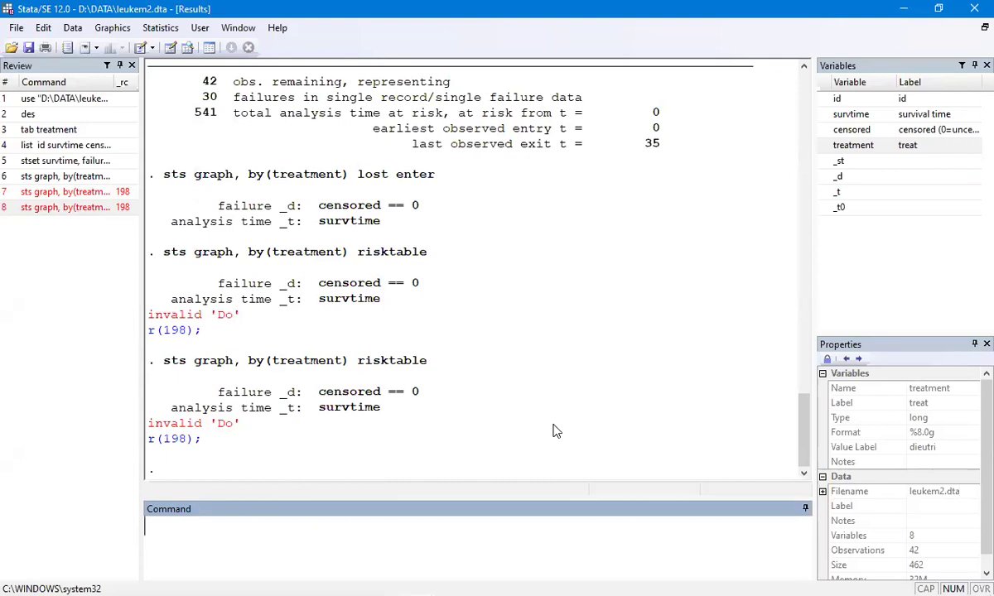
Rerun the earlier stset survtime declaration and the by-treatment survivor graph with lost and enter from the command history.
double_click(65, 161)
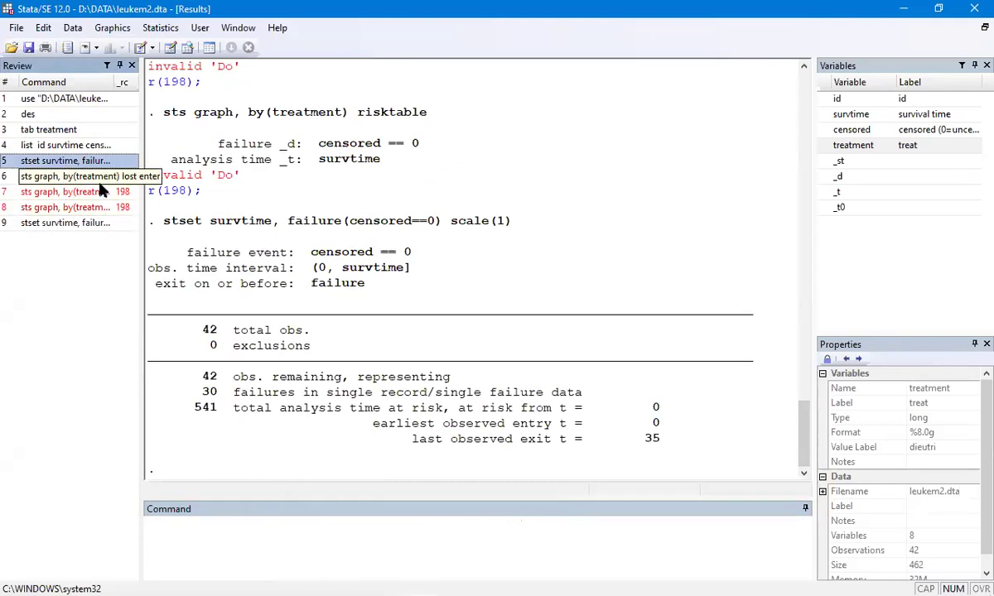
double_click(93, 177)
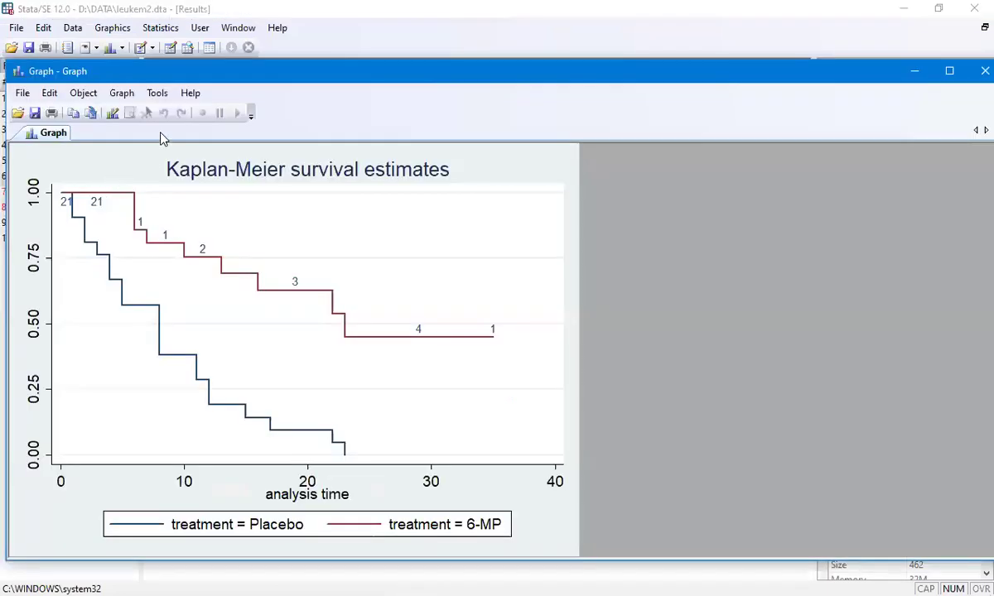
Try again to graph the Kaplan-Meier survivor function by treatment with the at-risk table, using the settings already in the dialog.
click(160, 27)
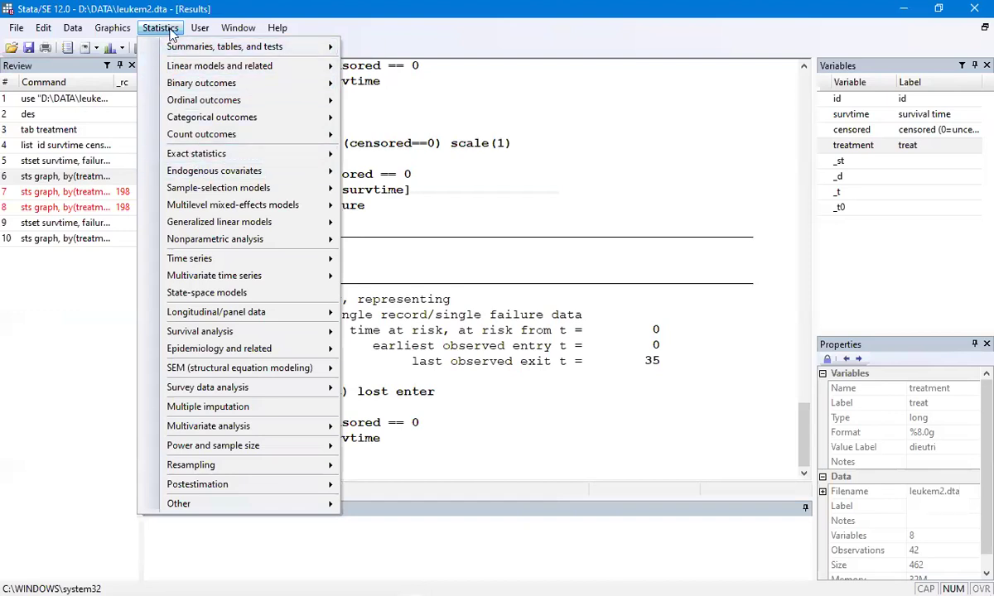
mouse_move(220, 352)
mouse_move(207, 333)
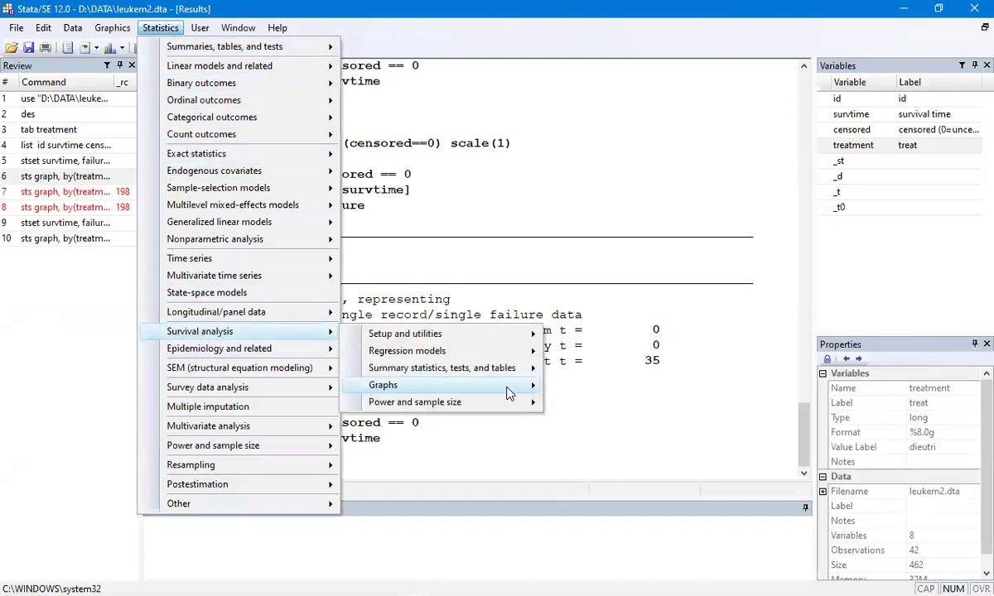
mouse_move(478, 350)
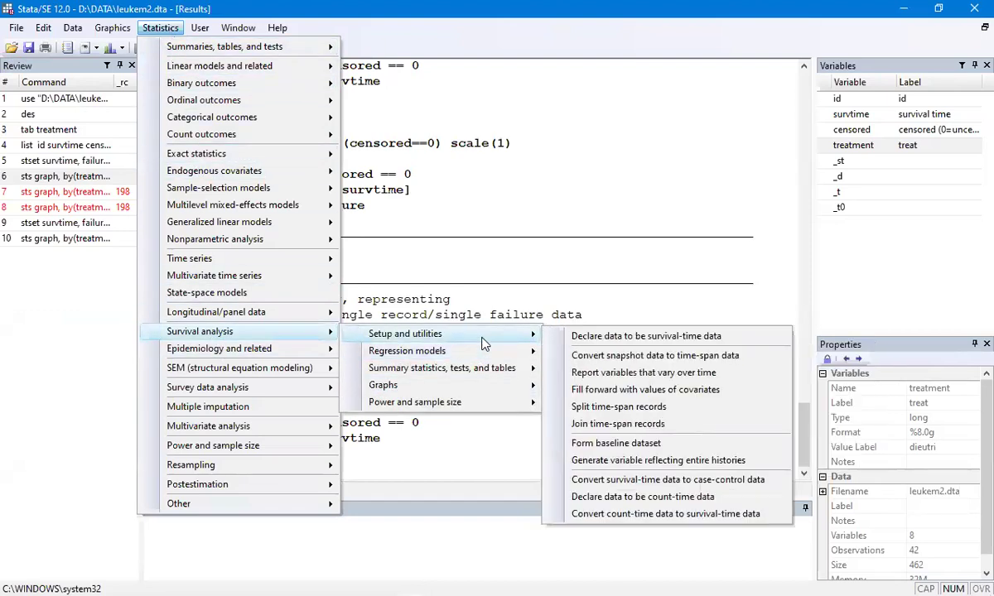
mouse_move(479, 385)
click(592, 388)
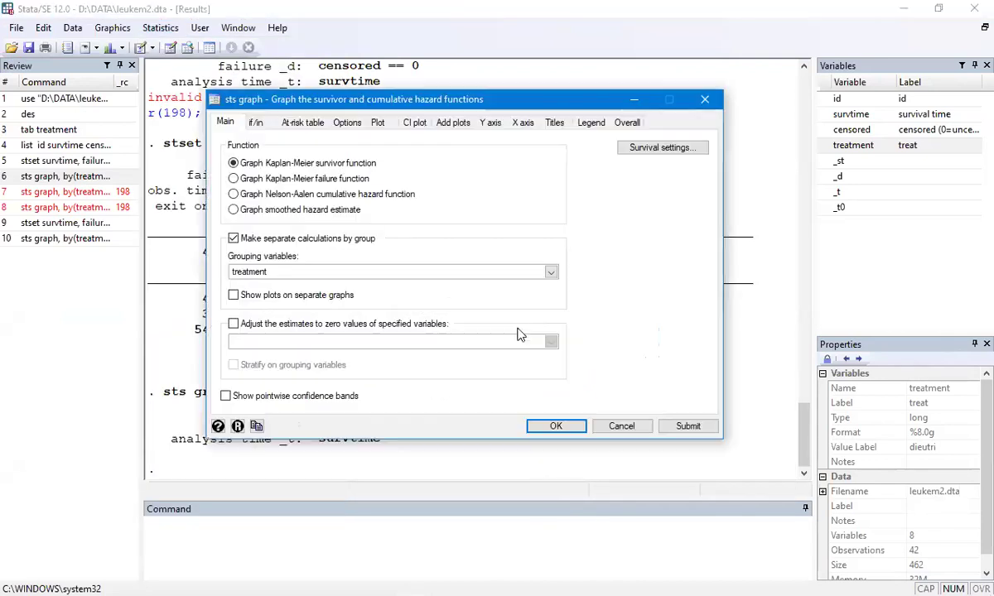
click(294, 121)
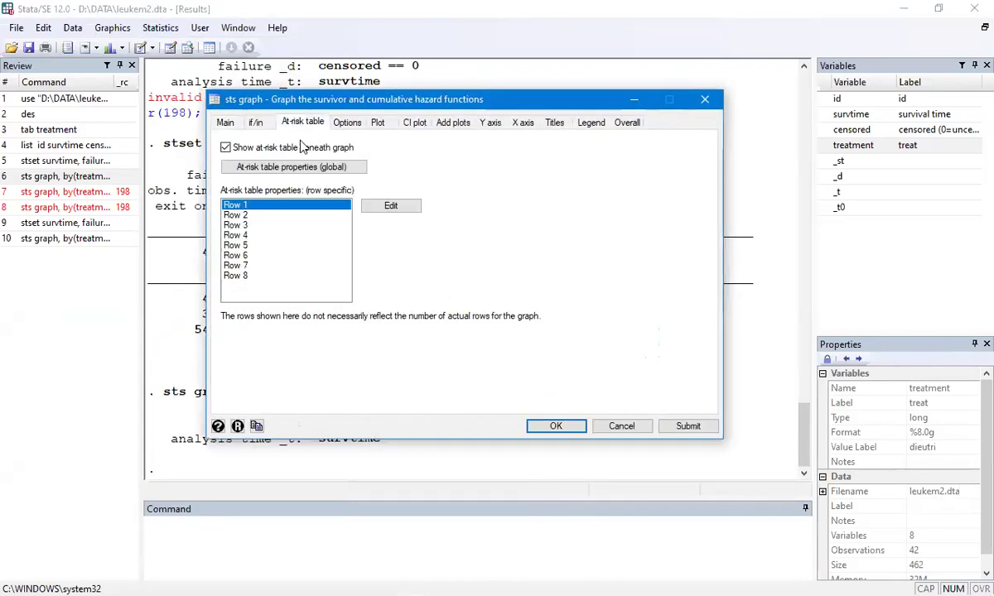
click(556, 426)
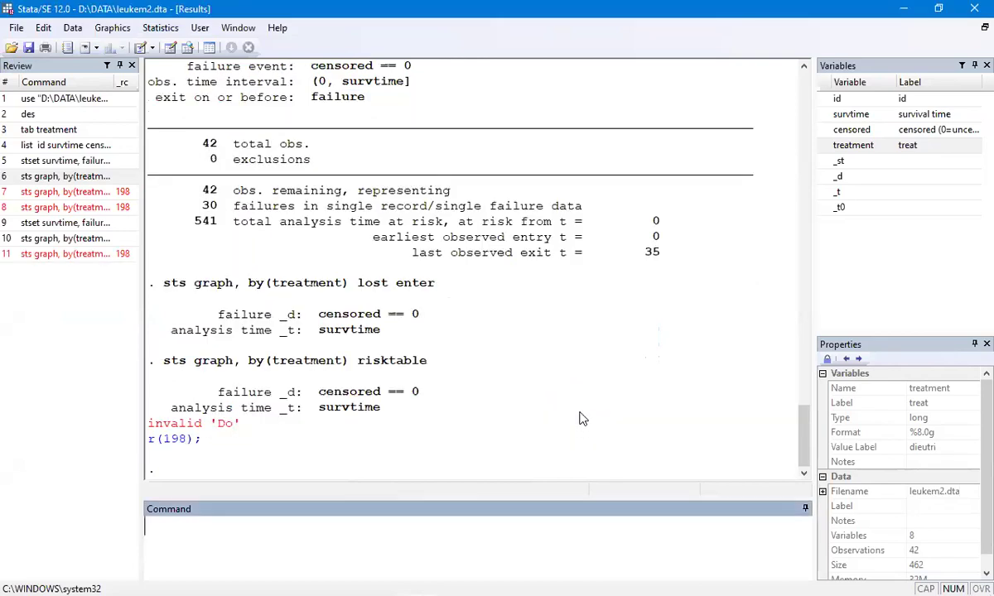
Reopen the survivor graph settings and examine every settings page, from observation restrictions and the at-risk table to axes, legend and overall appearance.
click(160, 28)
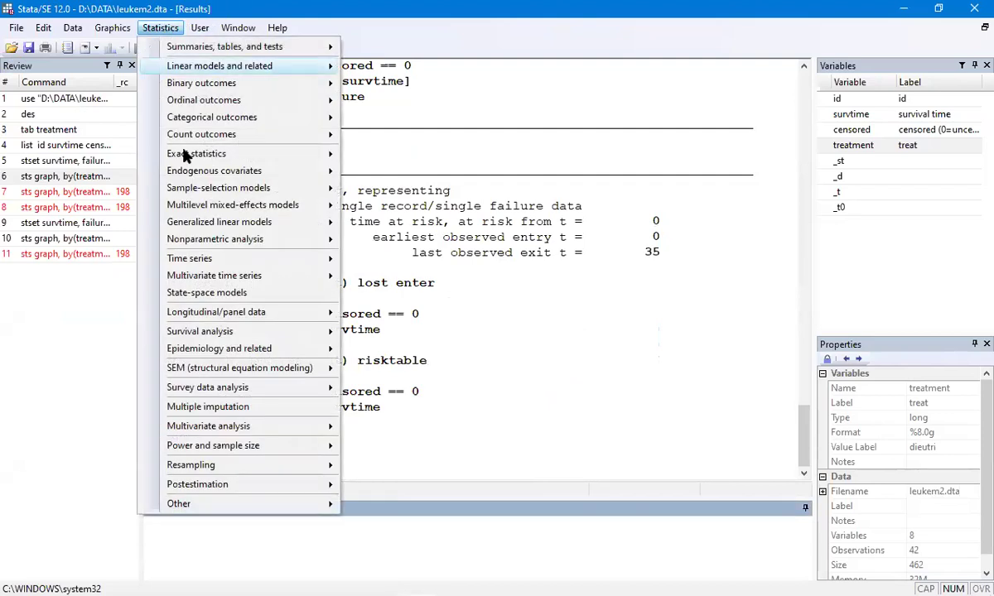
mouse_move(267, 471)
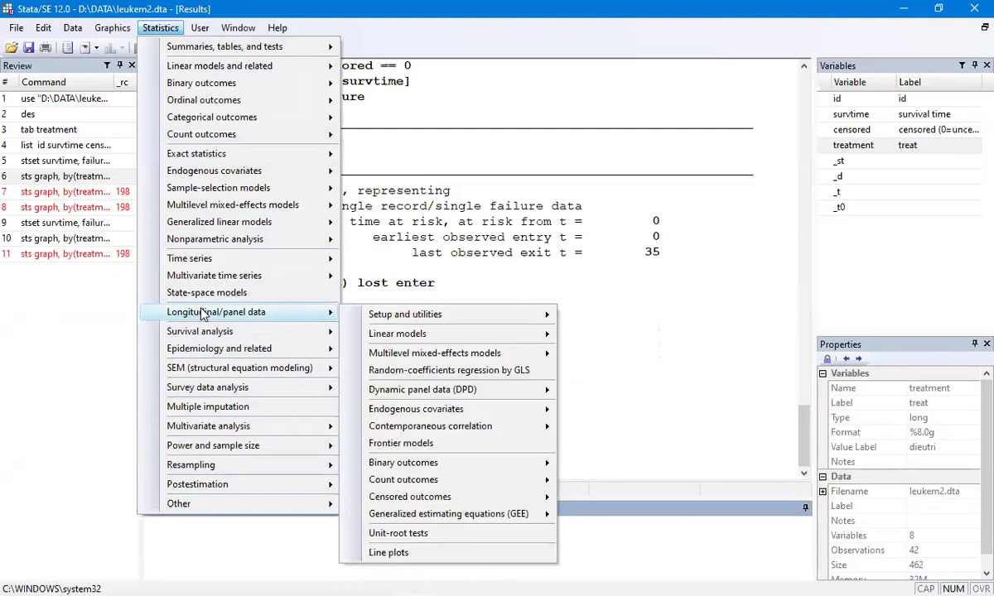
mouse_move(207, 332)
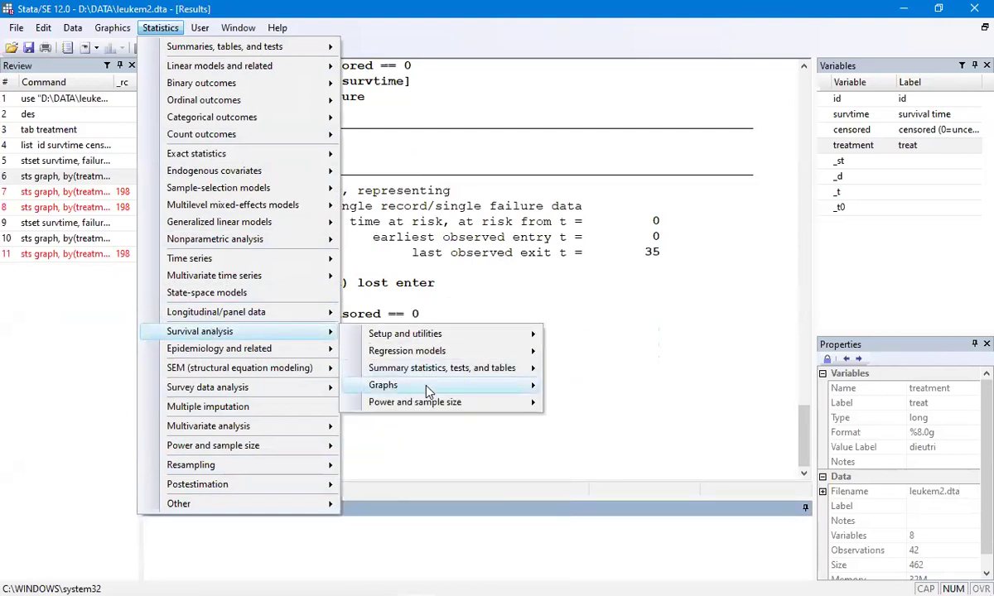
mouse_move(513, 385)
click(598, 391)
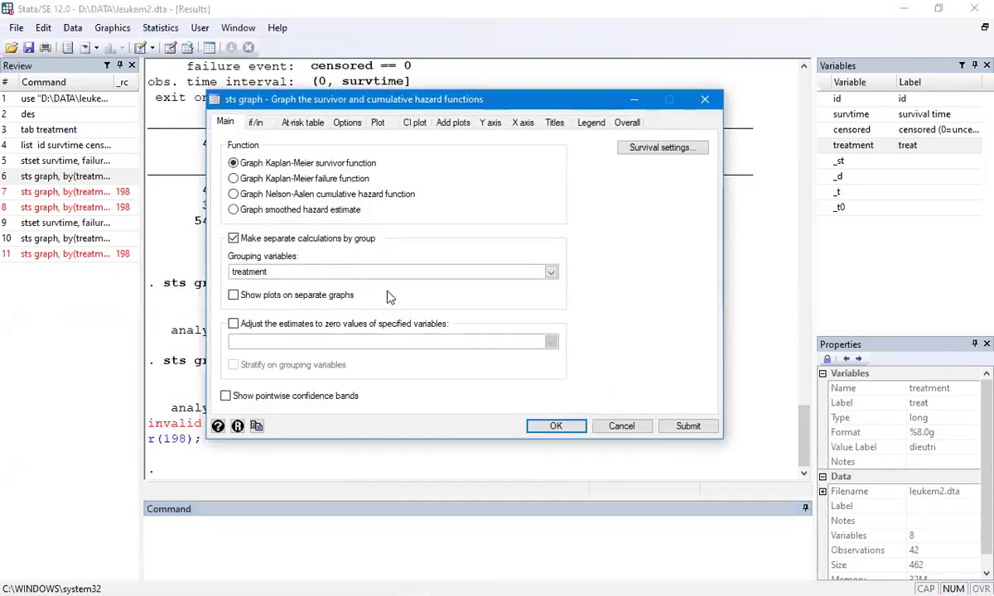
click(256, 122)
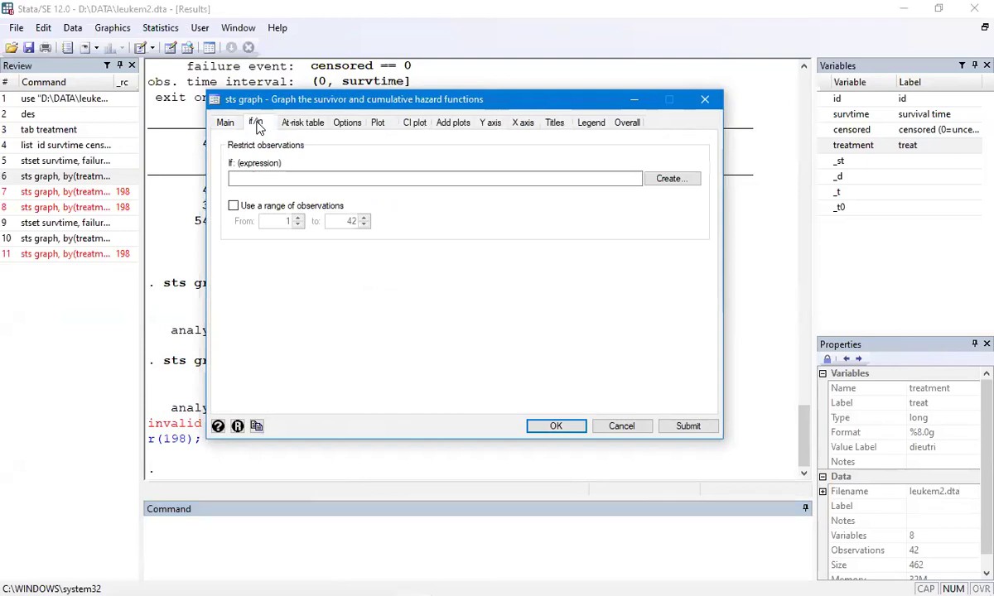
click(291, 124)
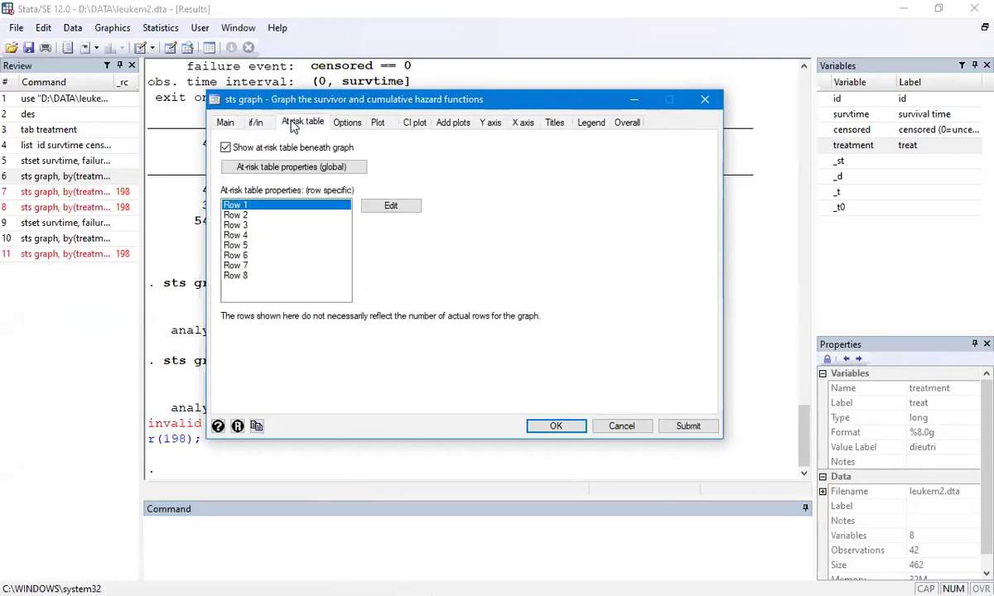
click(347, 122)
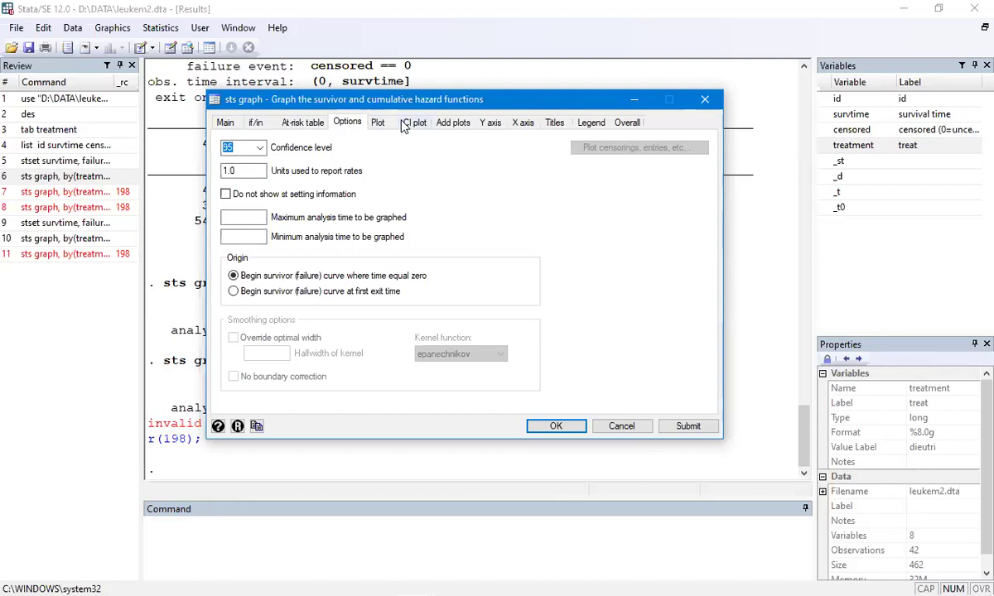
click(379, 123)
click(416, 123)
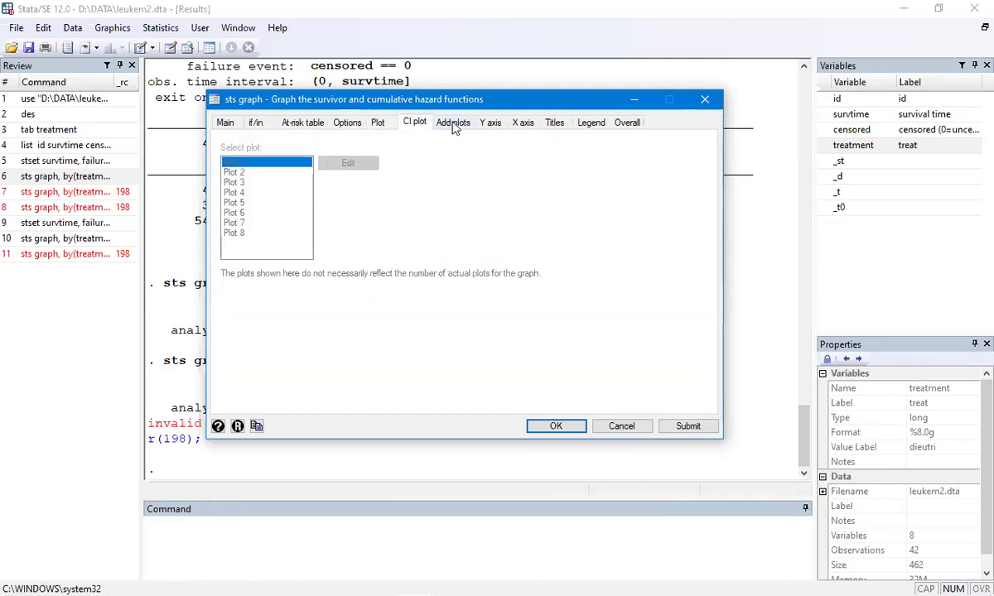
click(452, 124)
click(491, 124)
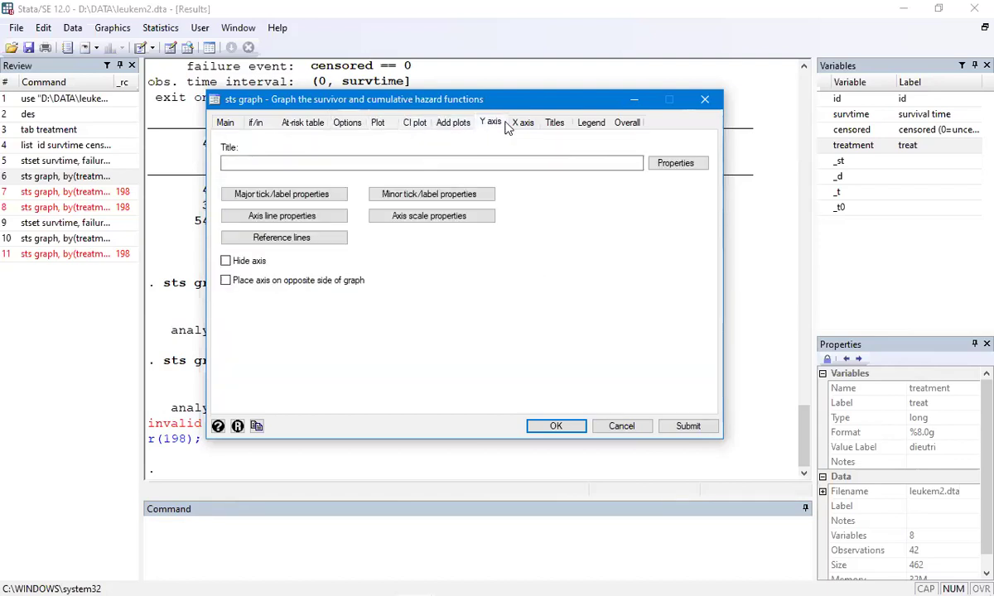
click(518, 125)
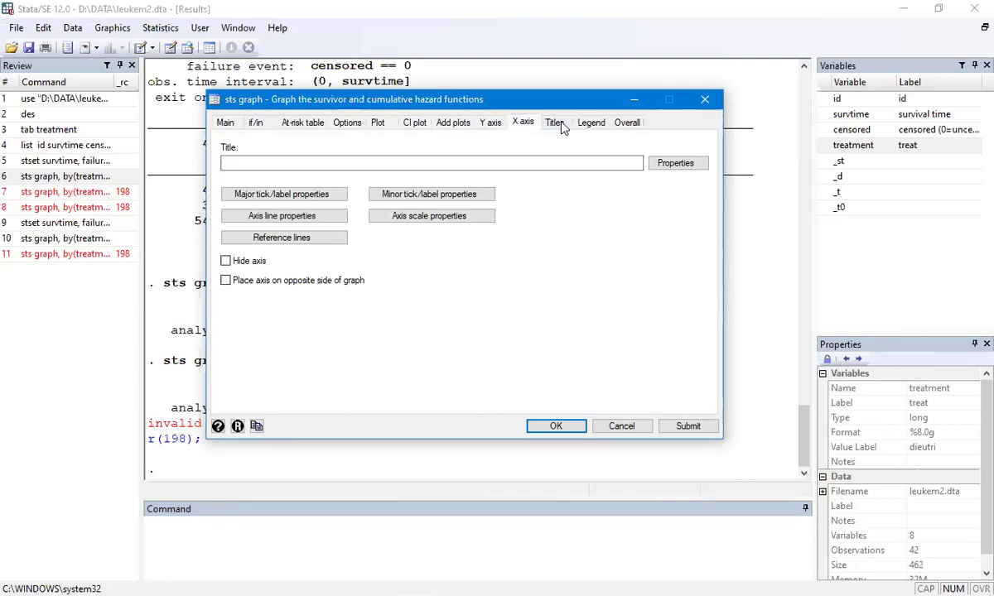
click(556, 123)
click(595, 124)
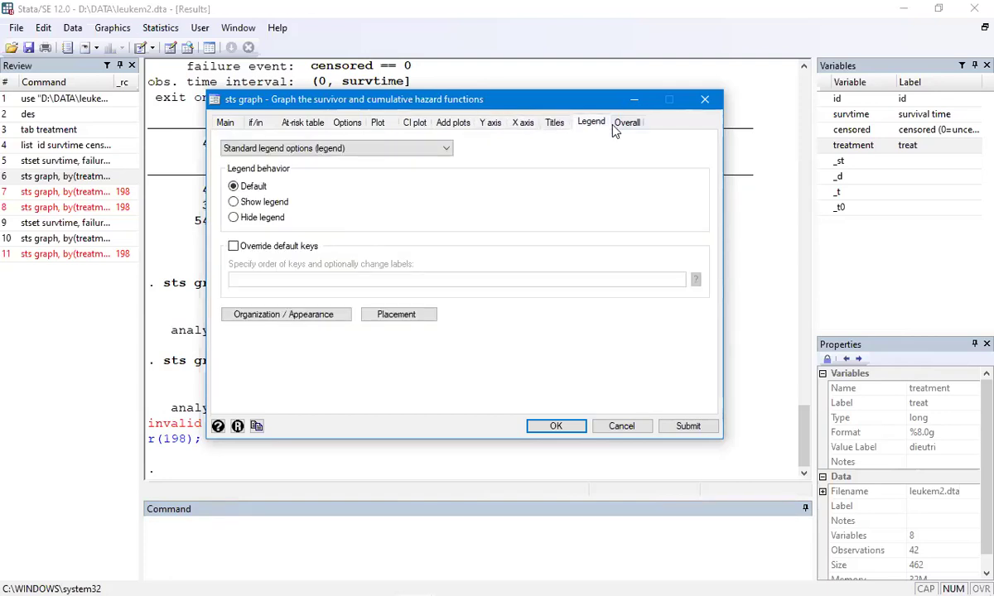
click(627, 123)
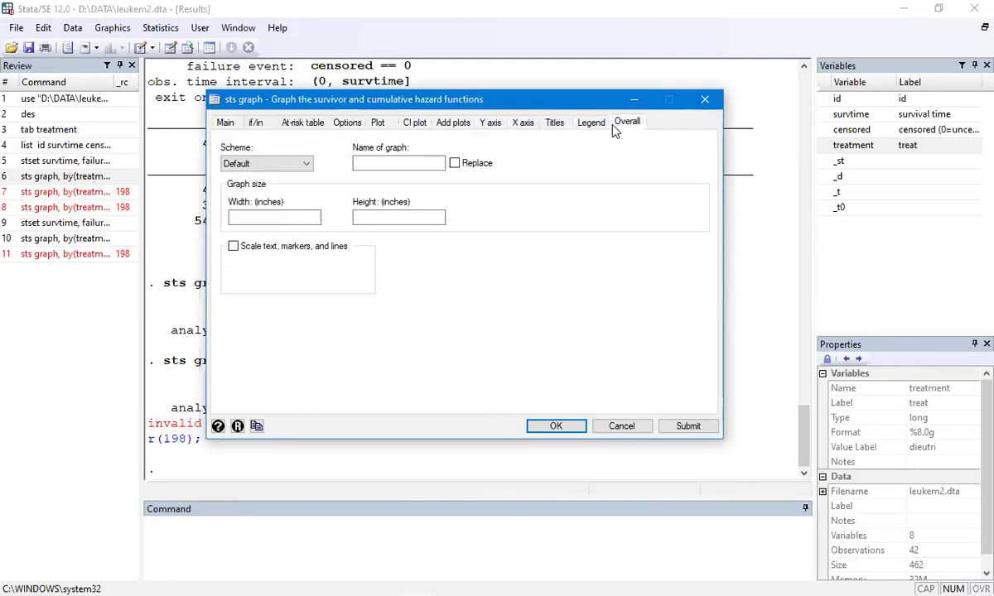
click(226, 124)
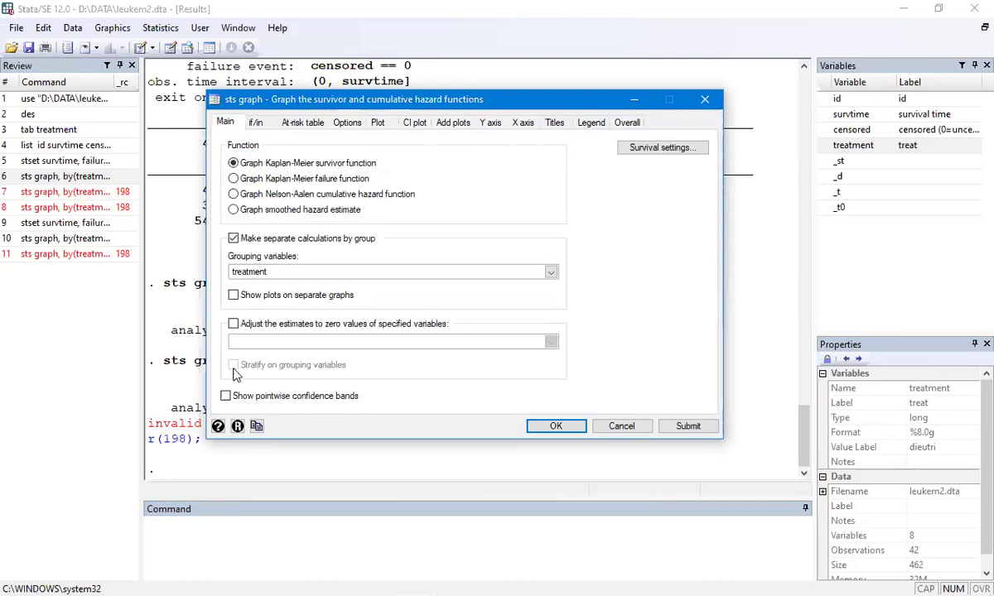
Reset the survivor graph settings, group the calculations by treatment and enable the at-risk table beneath the graph.
click(235, 427)
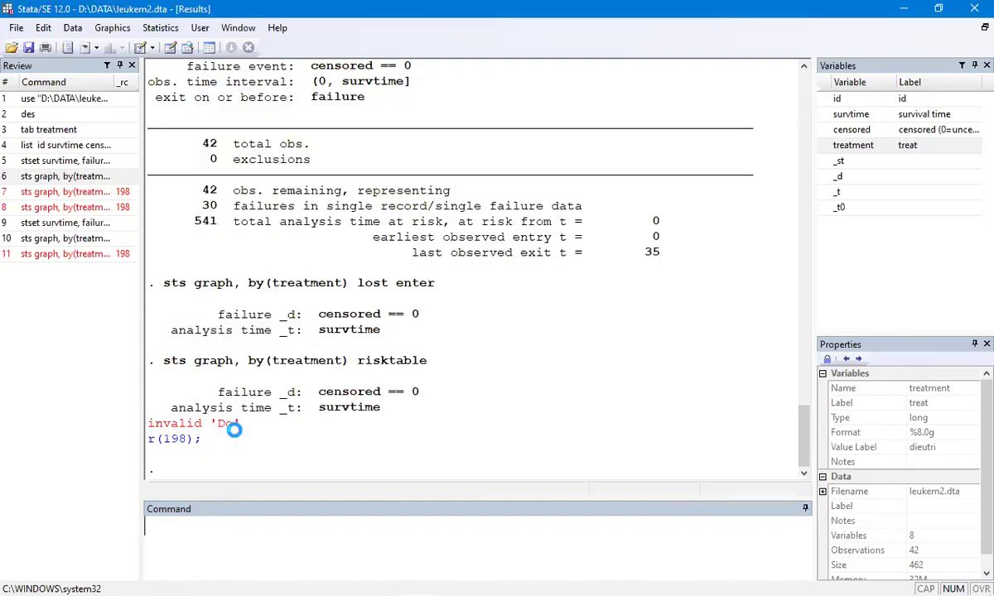
click(235, 238)
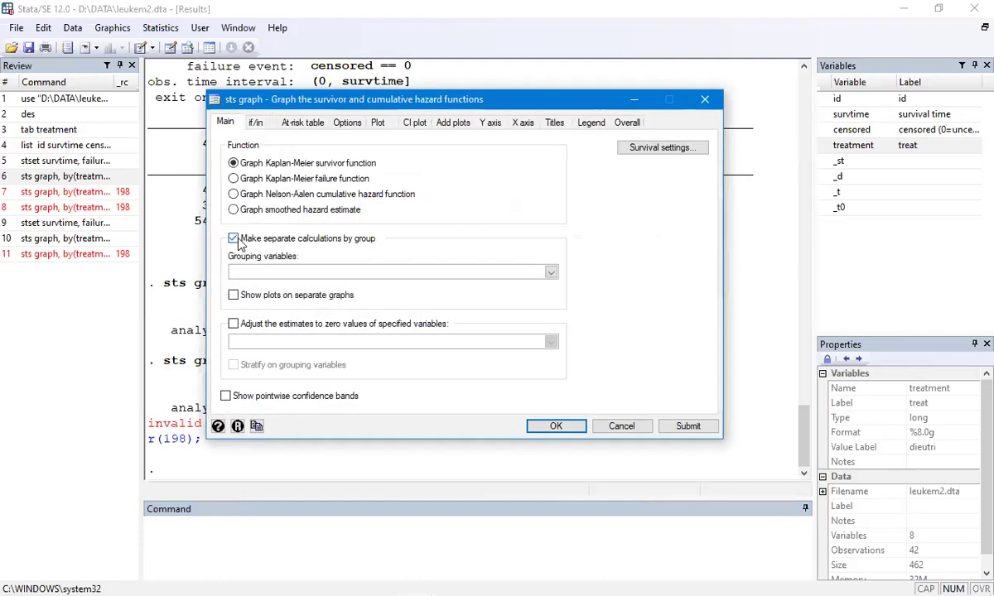
click(444, 275)
click(418, 316)
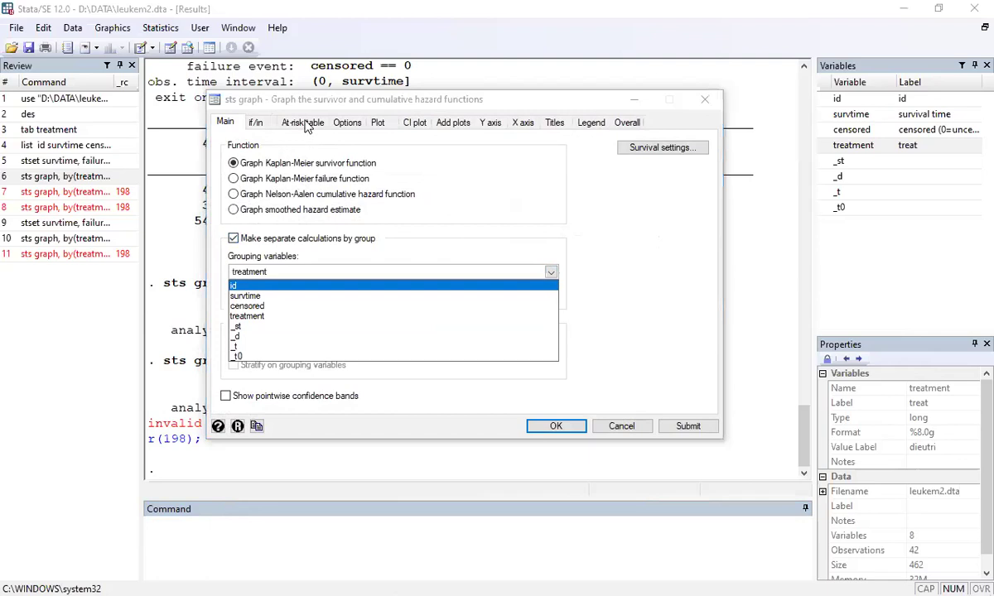
click(304, 122)
click(234, 147)
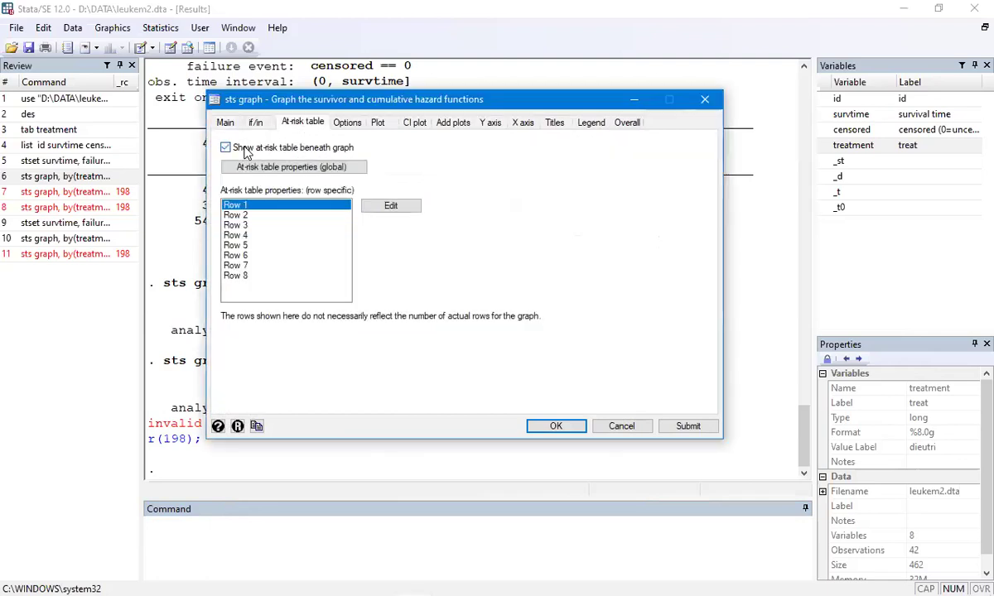
Check the general options, the Plot 1 properties and the confidence interval plot settings, and try to produce the at-risk table graph.
click(348, 123)
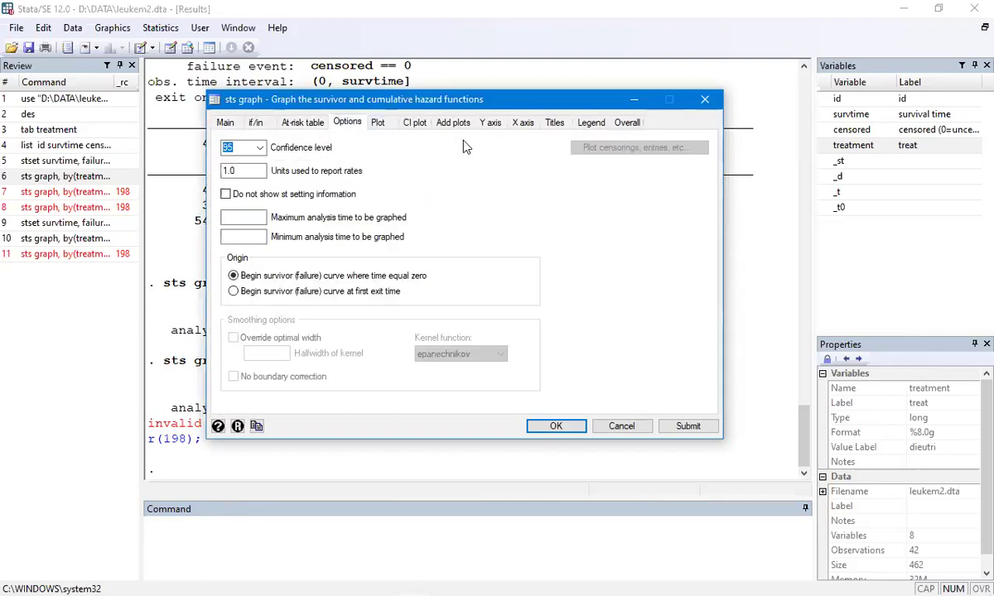
click(377, 124)
click(346, 164)
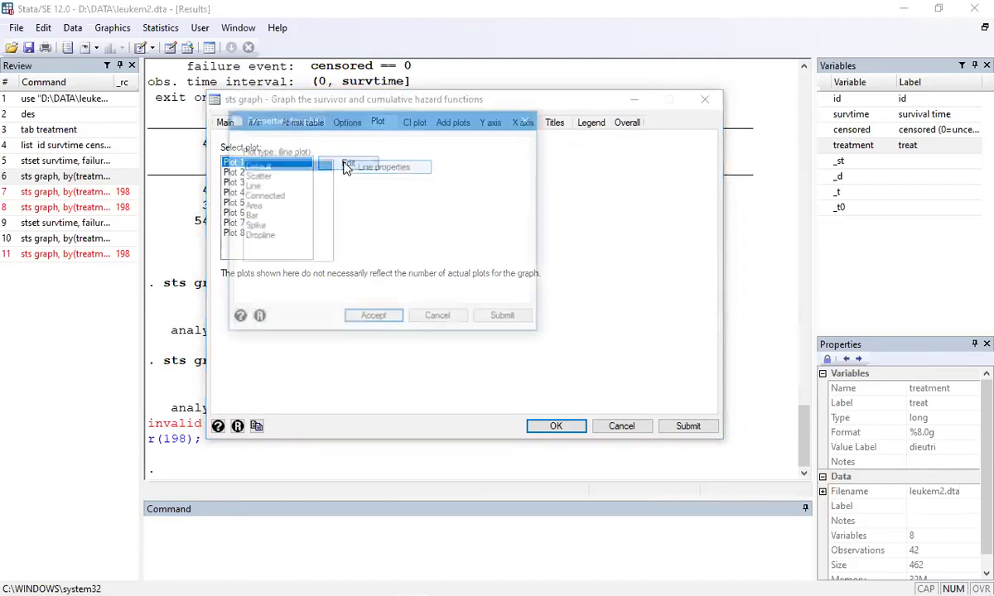
click(528, 119)
click(413, 123)
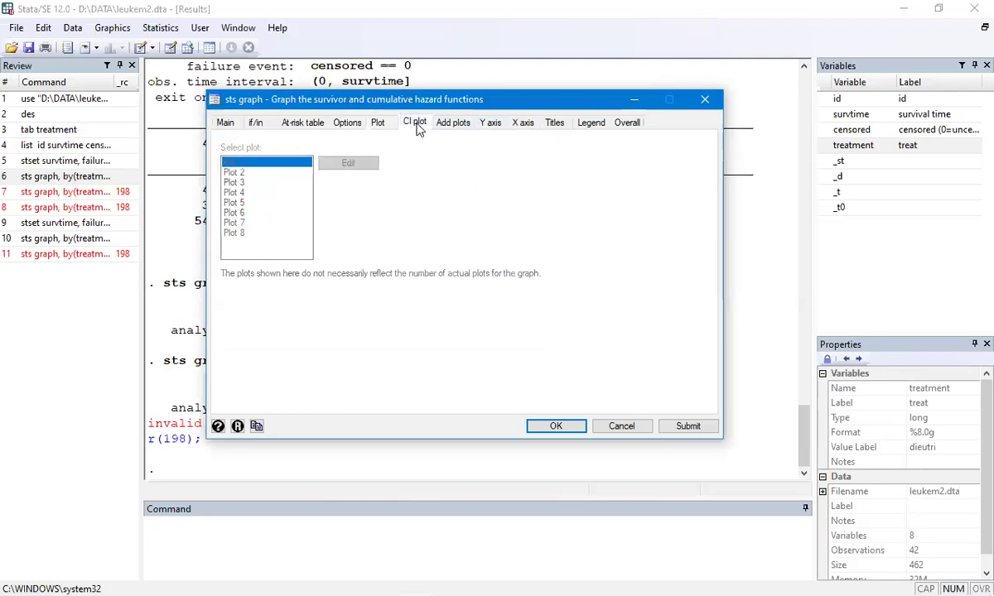
click(348, 123)
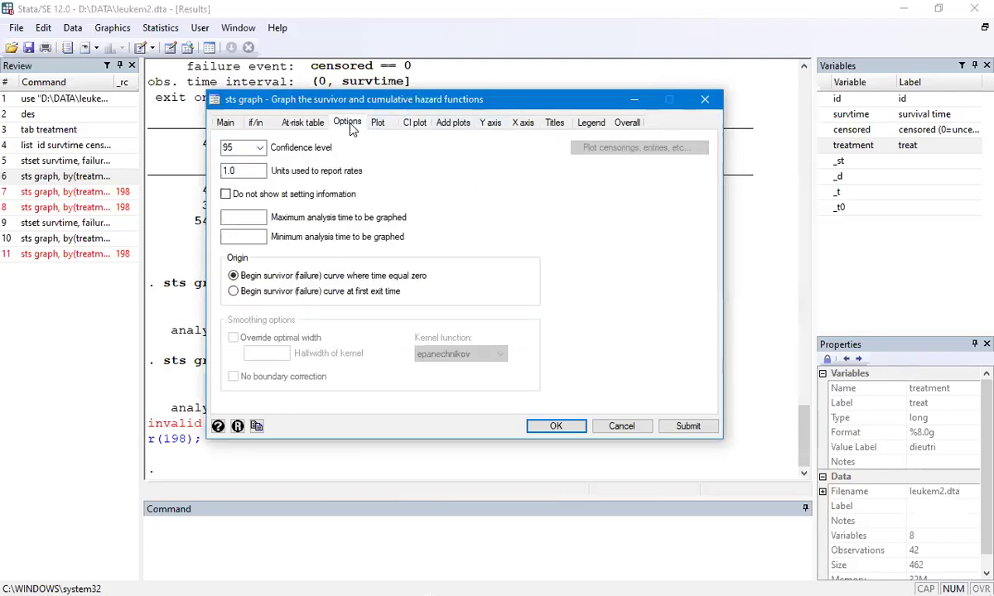
key(Tab)
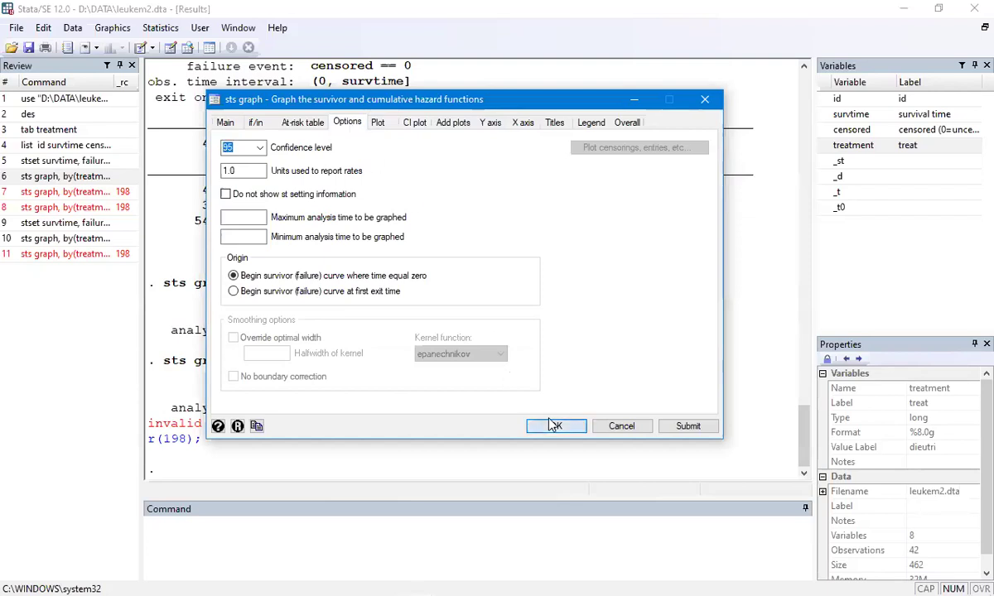
click(553, 426)
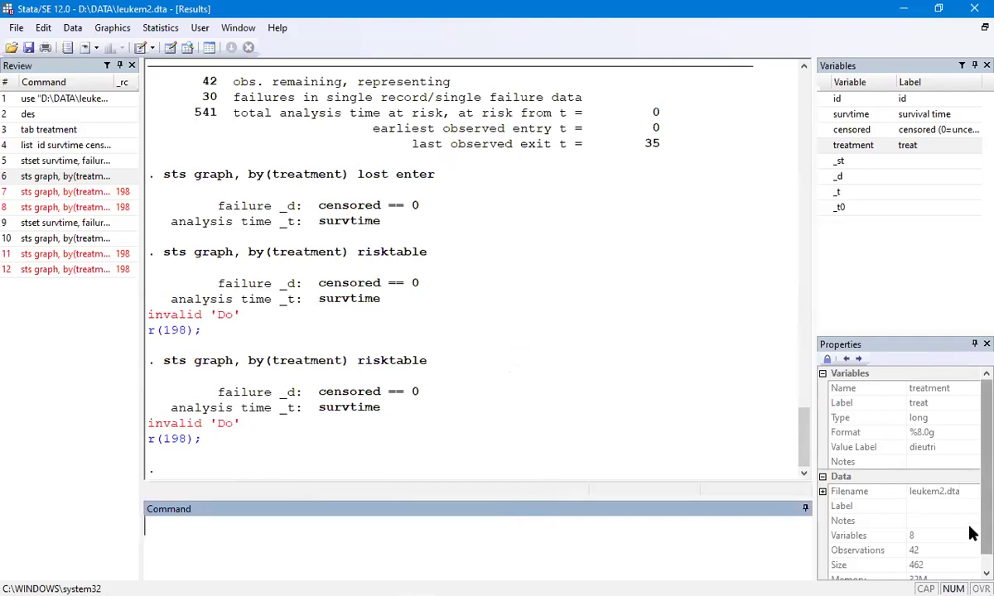
Recall the earlier command sts graph, by(treatment) lost enter and run it again.
key(Page_Up)
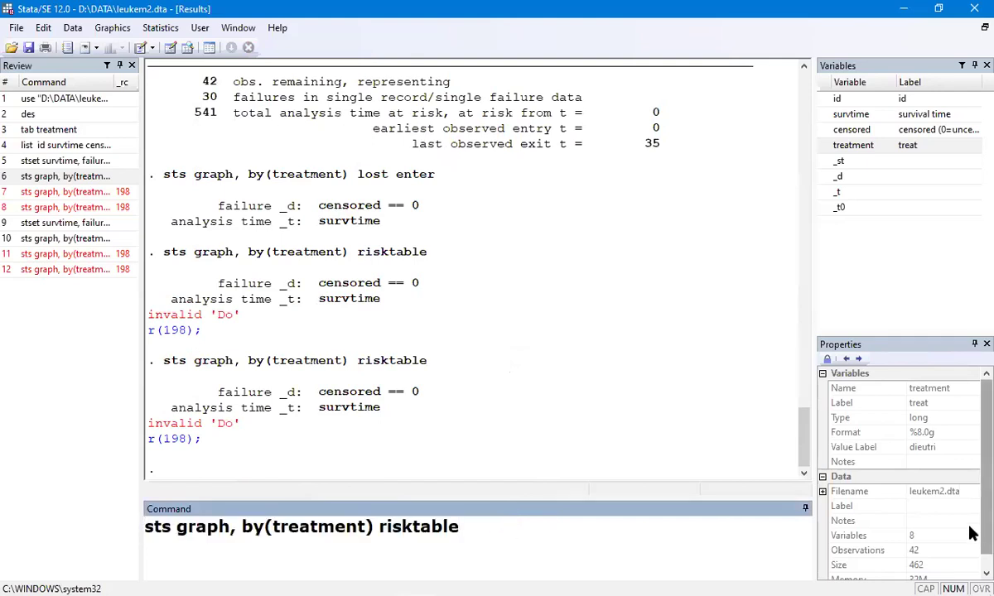
key(Page_Up)
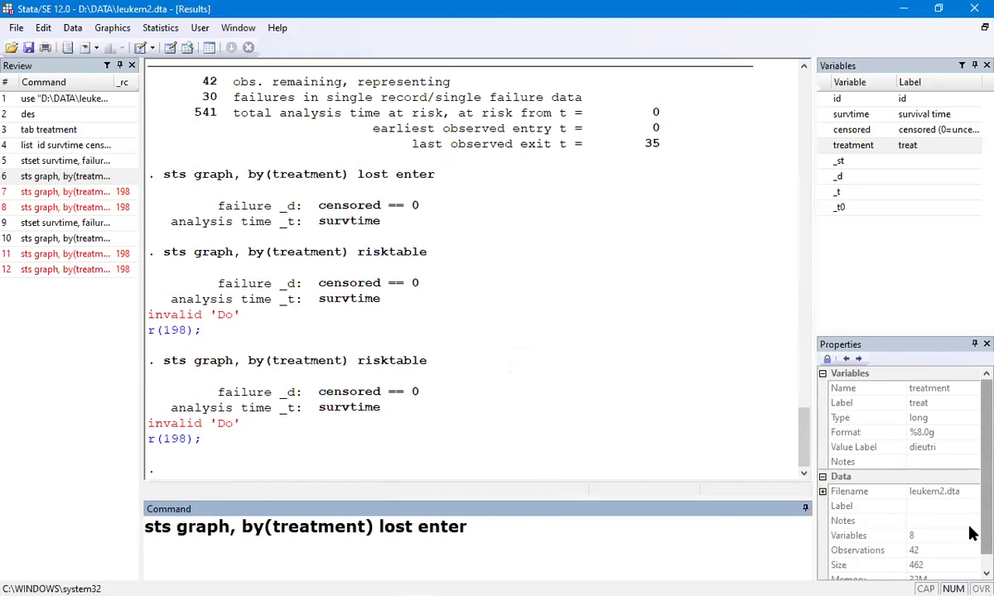
key(Return)
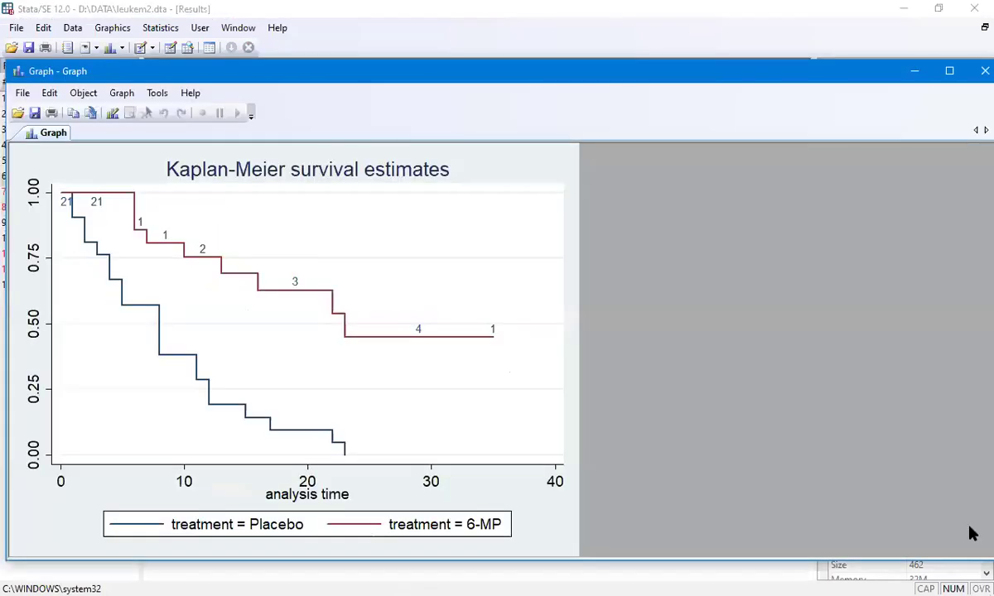
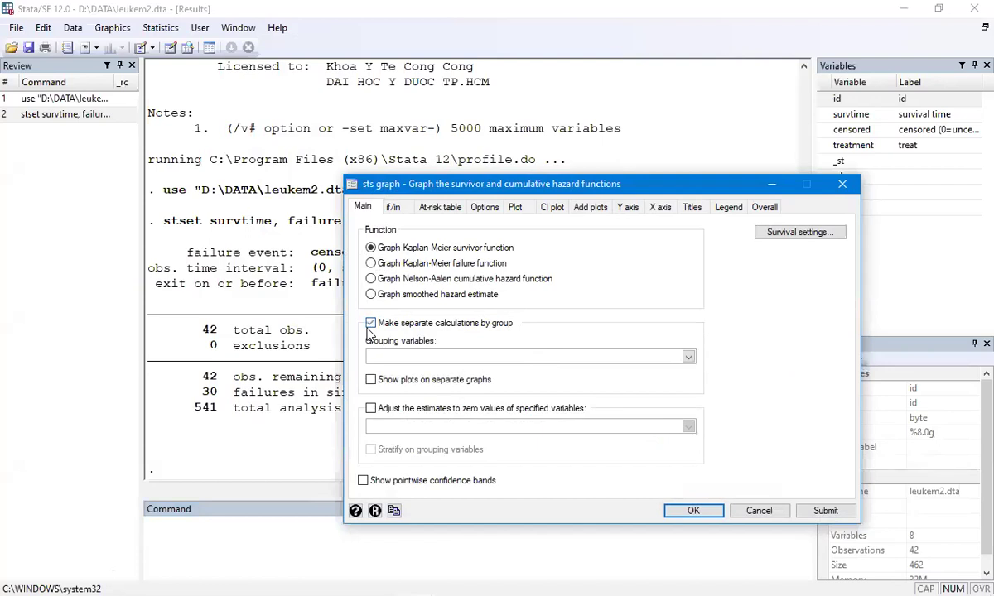
Choose treatment as the grouping variable and produce the Kaplan-Meier survivor graph while keeping its settings dialog open.
click(689, 357)
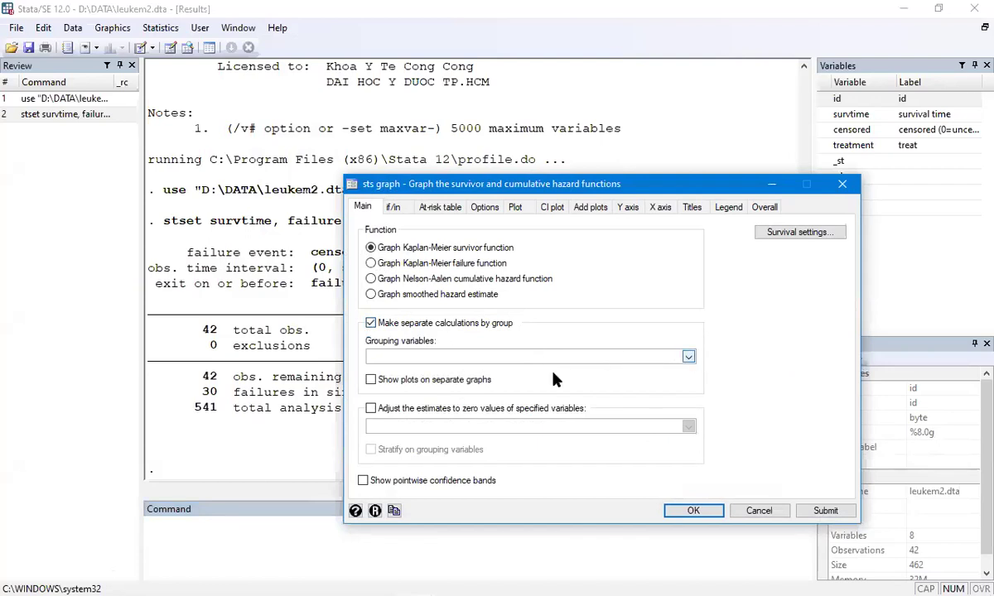
click(491, 402)
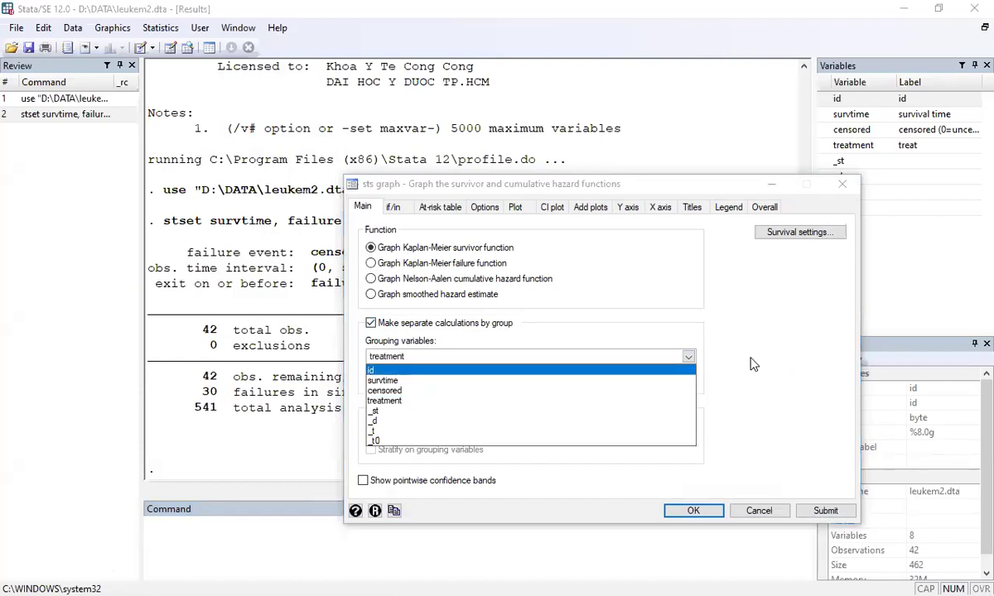
click(754, 365)
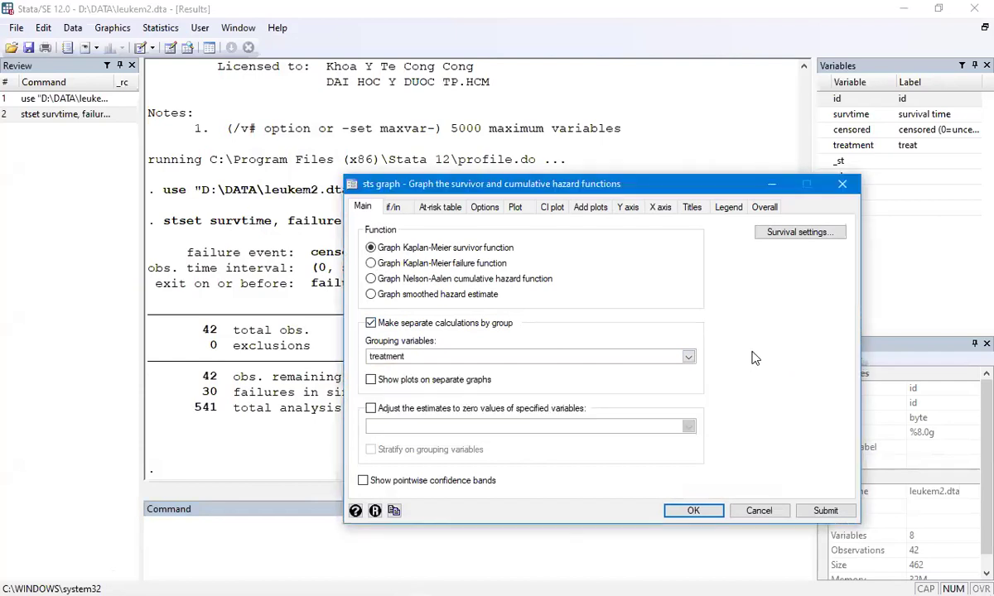
click(824, 511)
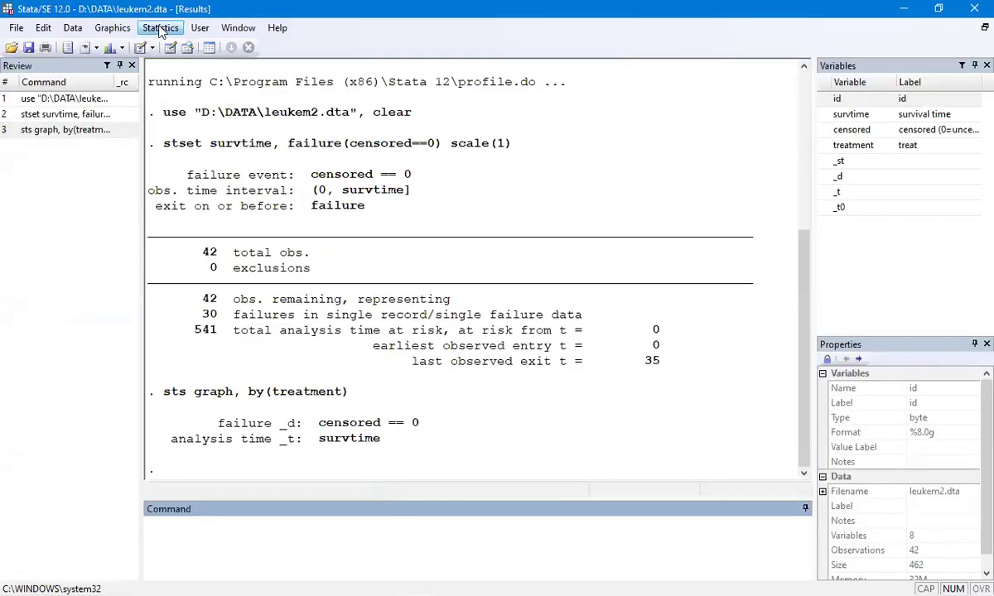
Redraw the Kaplan-Meier survivor graph by treatment with the number censored plotted as one hash mark at each censoring time.
click(160, 27)
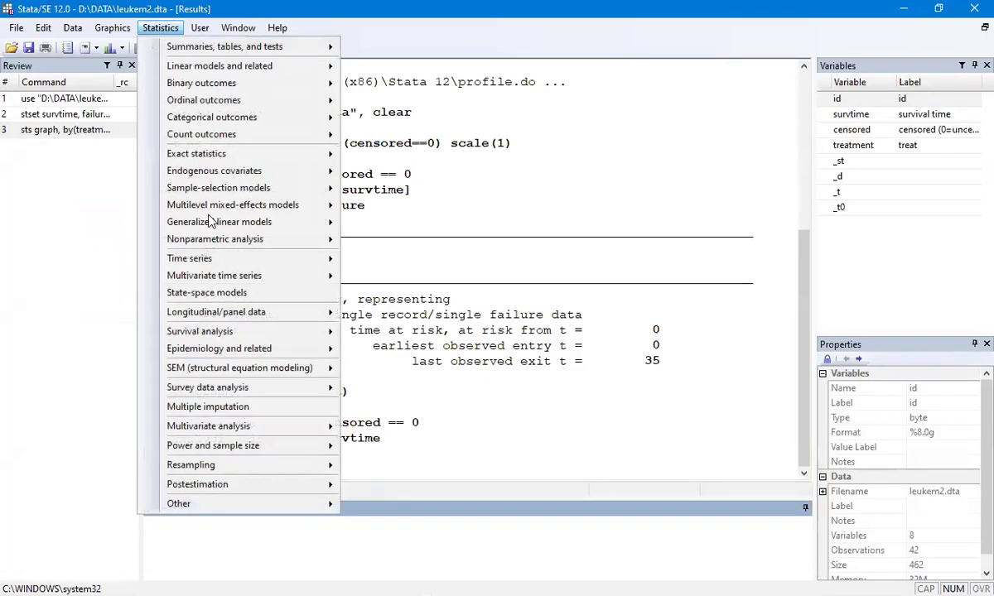
click(398, 439)
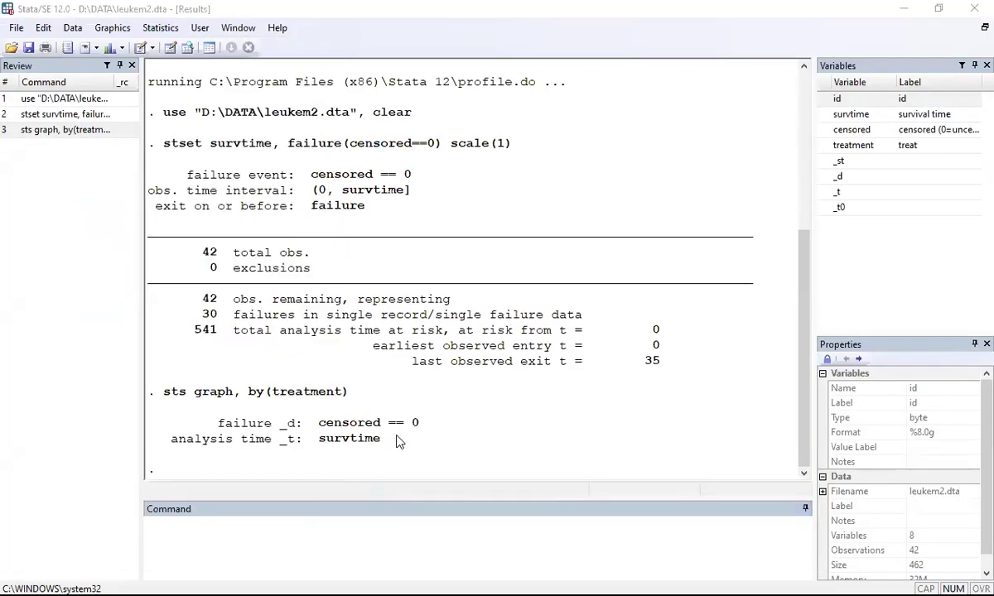
click(483, 207)
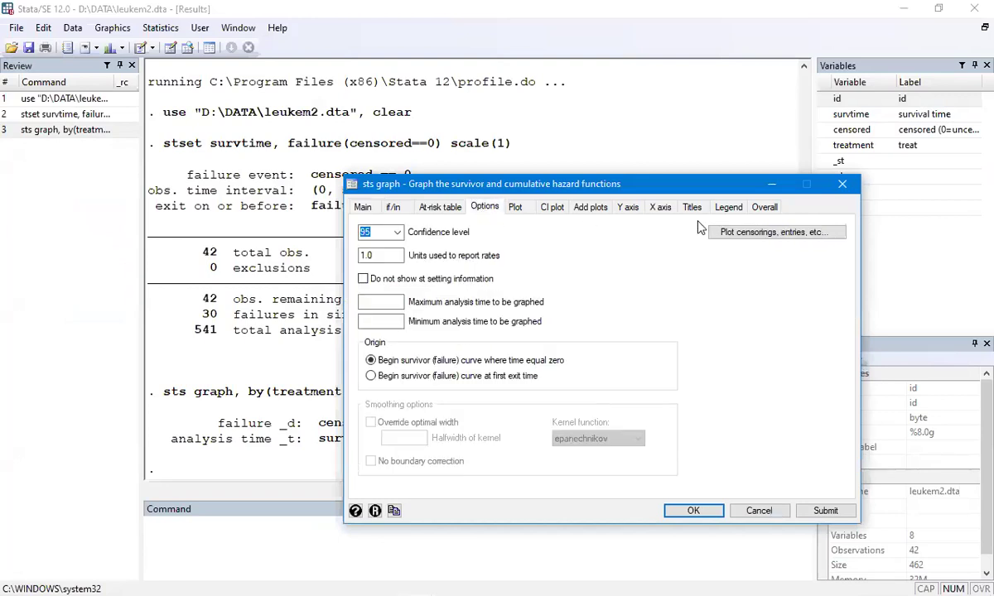
click(751, 233)
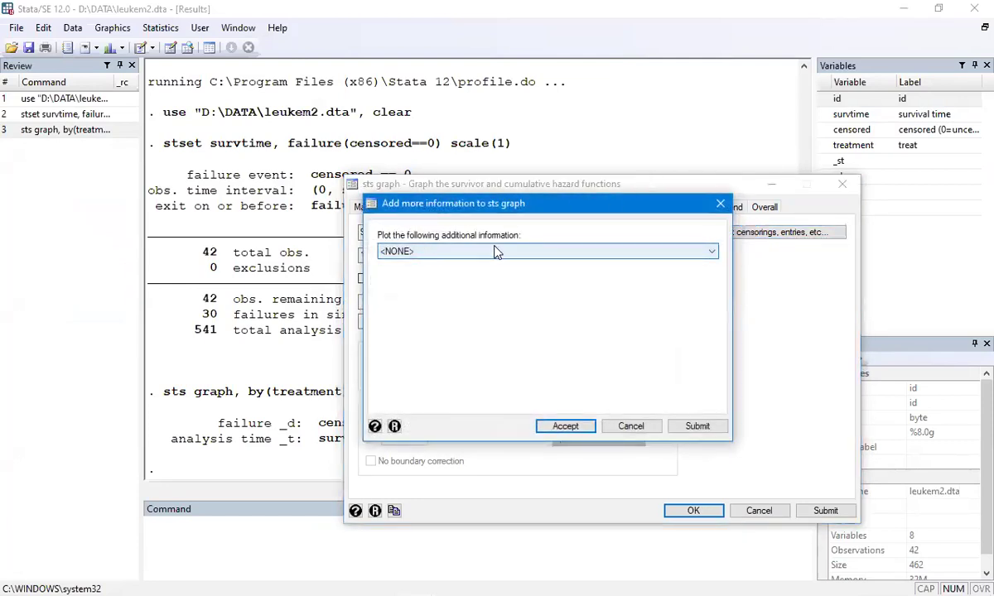
click(712, 252)
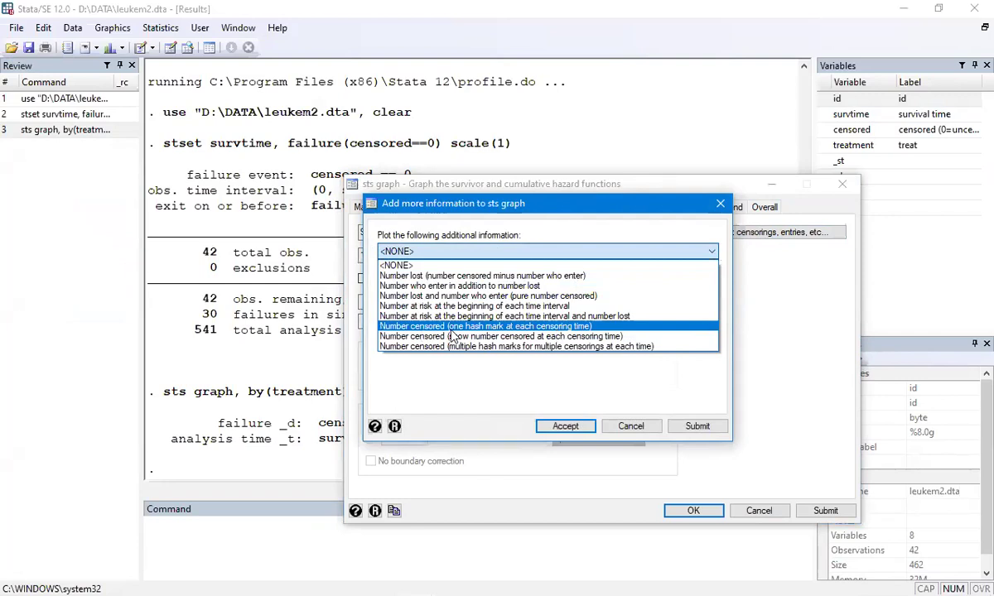
click(549, 329)
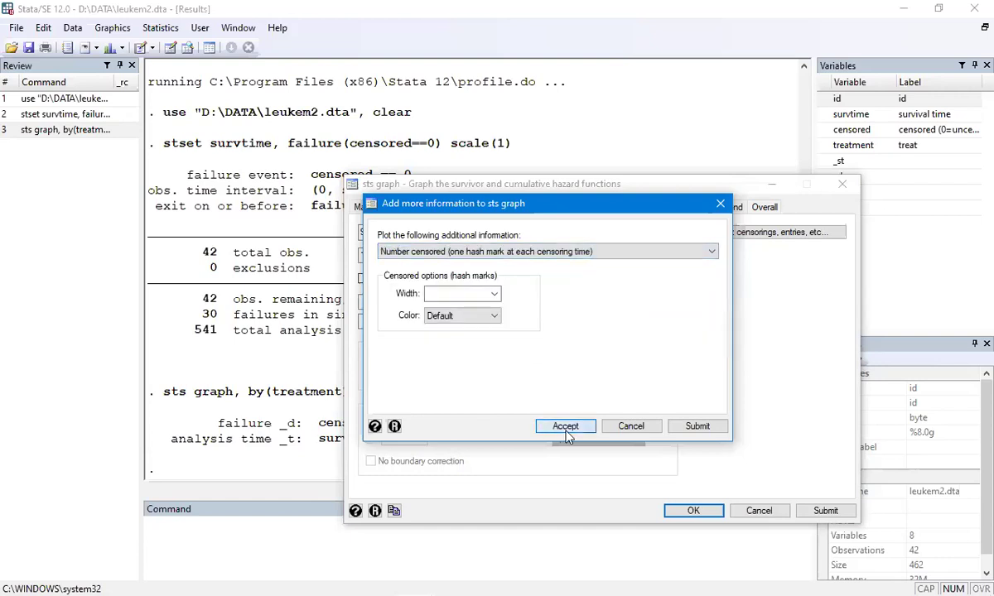
click(564, 424)
click(700, 512)
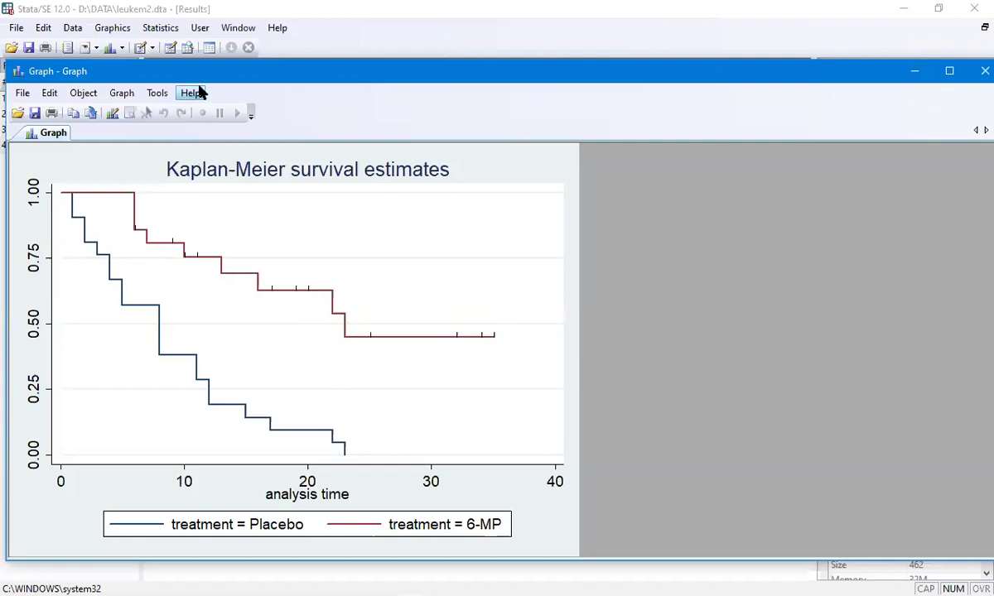
double_click(517, 79)
Summarize the survival-time data with separate summaries for each treatment group.
click(166, 30)
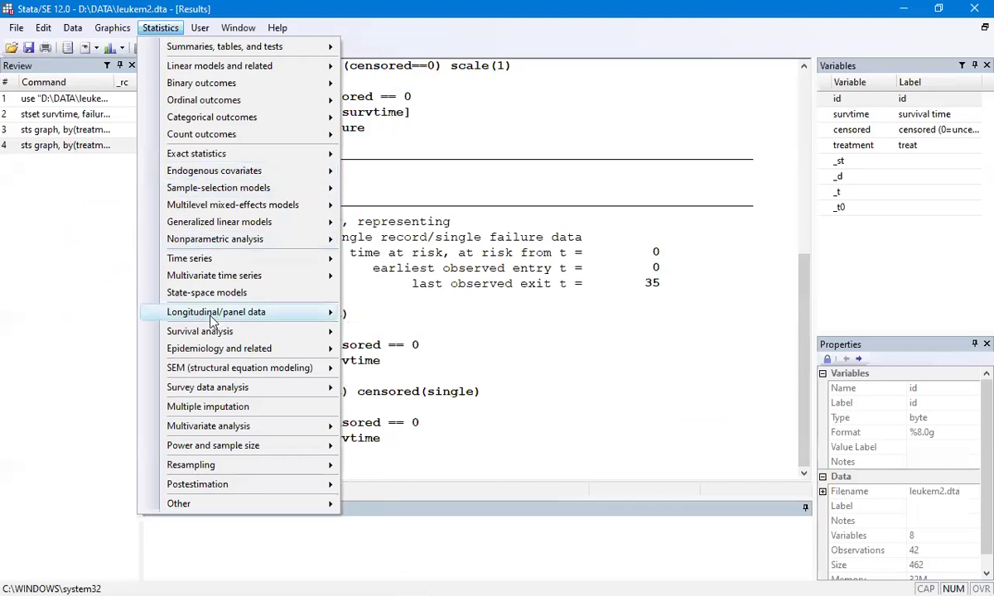
mouse_move(231, 332)
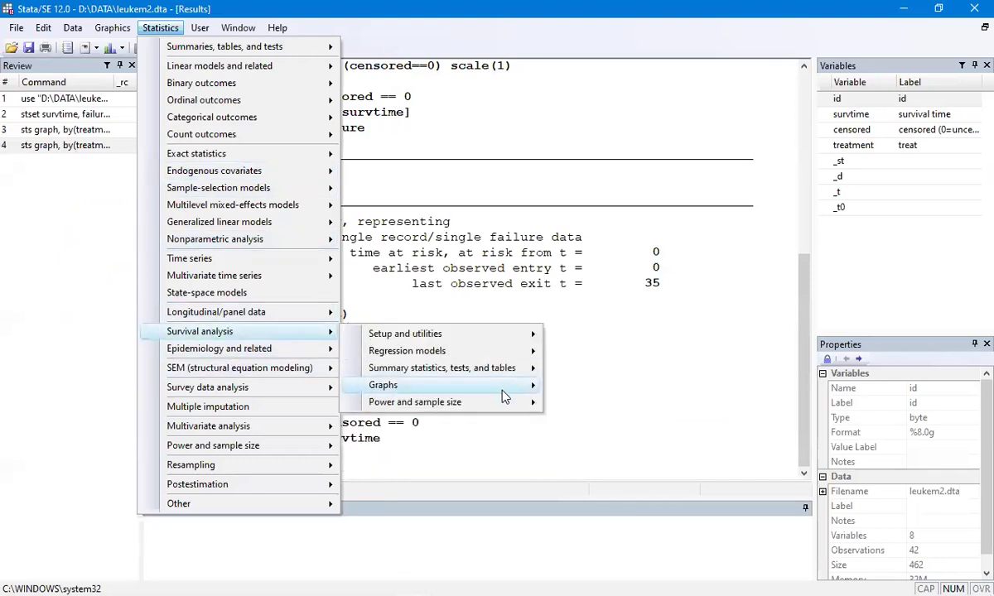
mouse_move(495, 390)
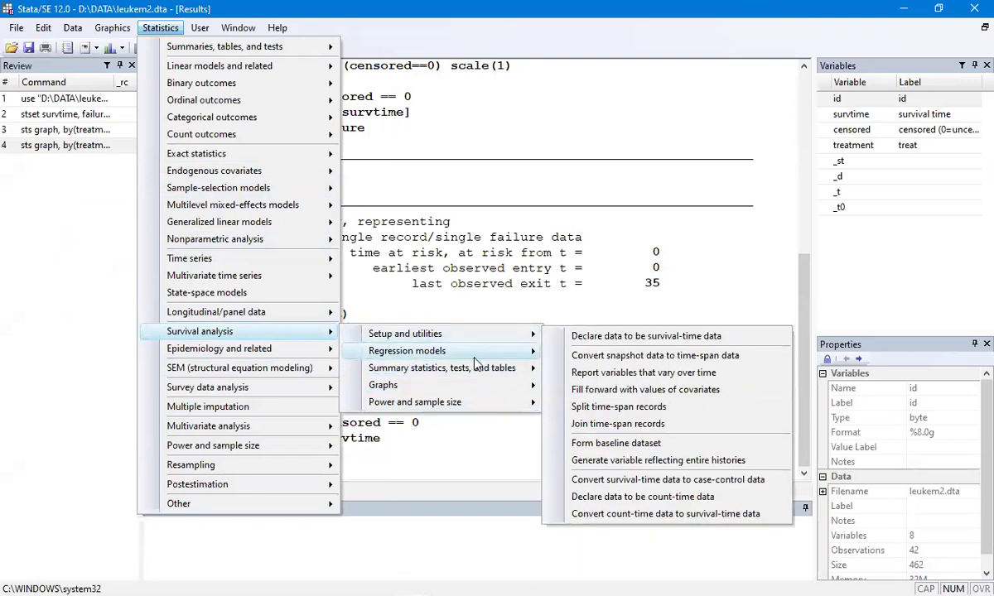
mouse_move(476, 373)
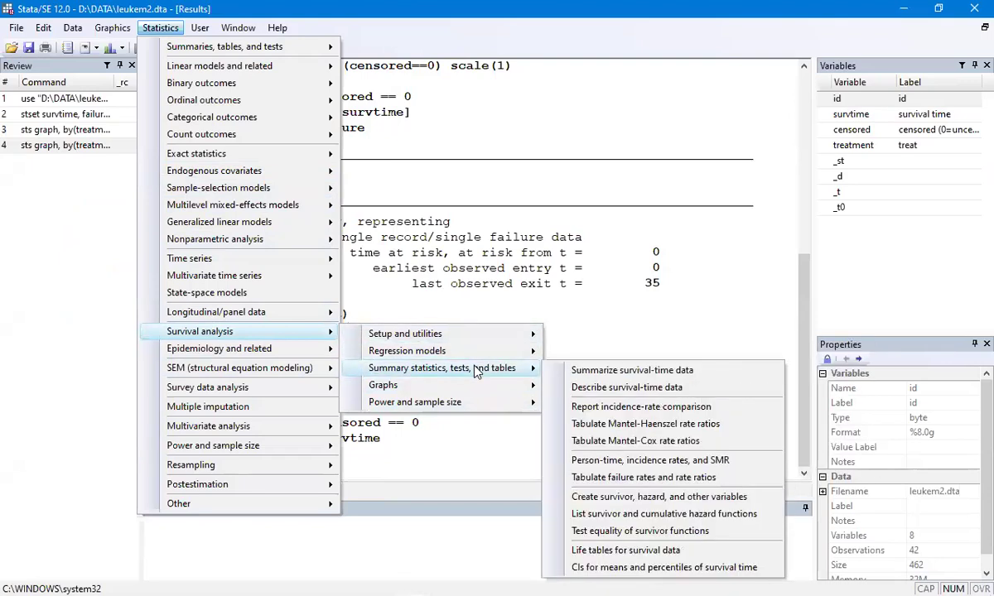
click(625, 373)
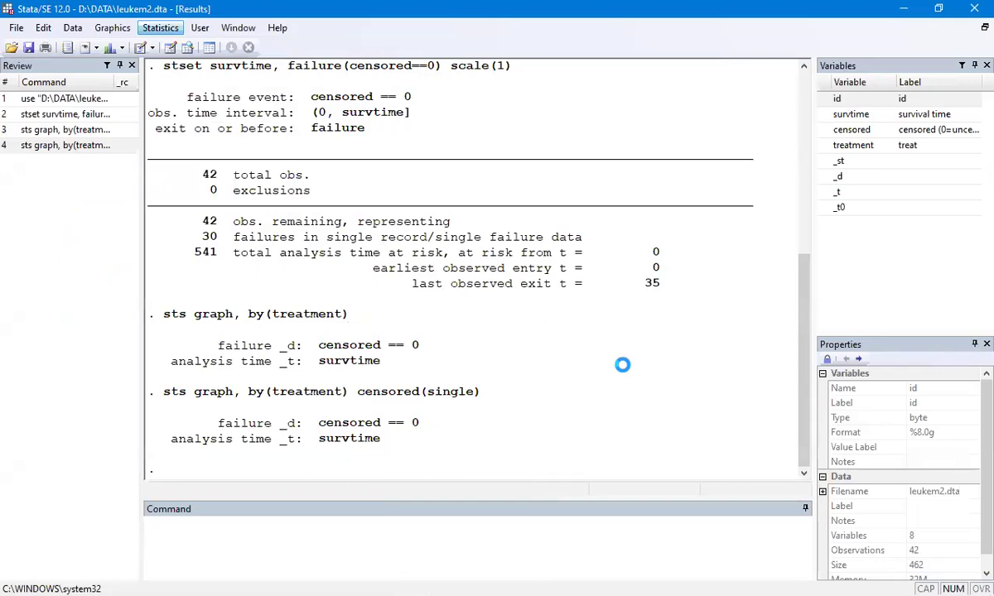
click(385, 275)
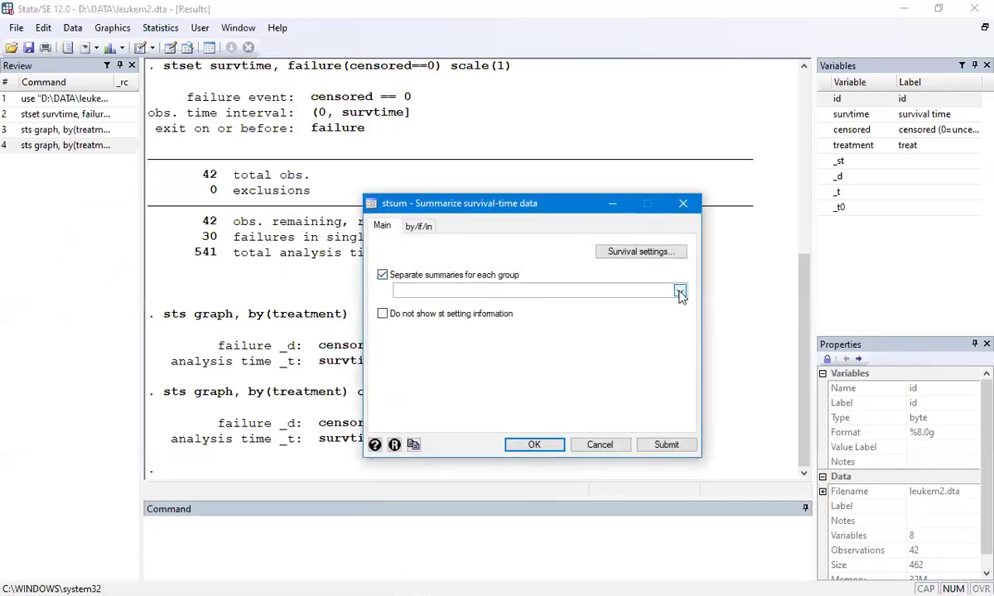
click(490, 293)
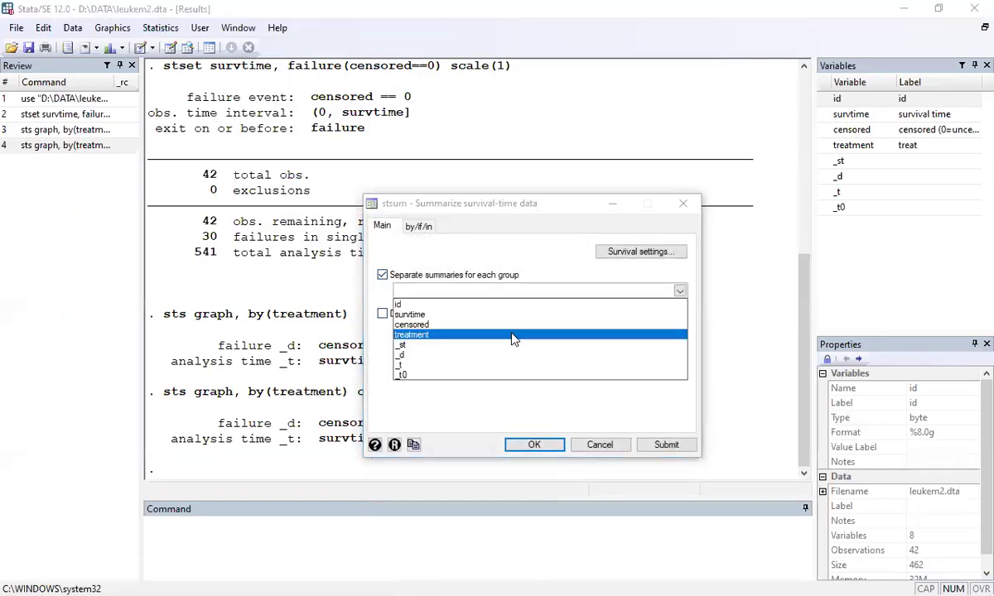
click(460, 423)
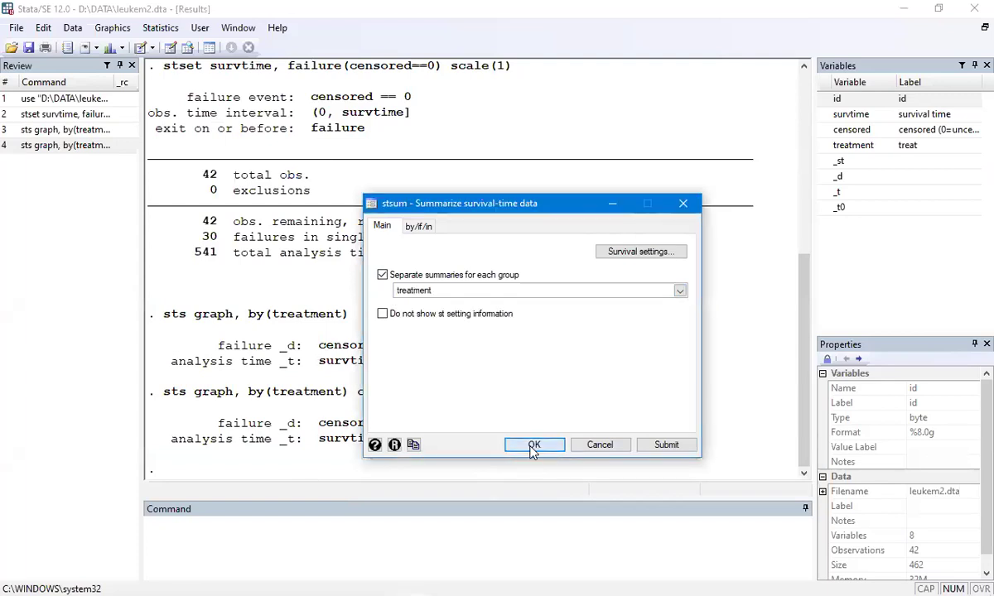
click(534, 447)
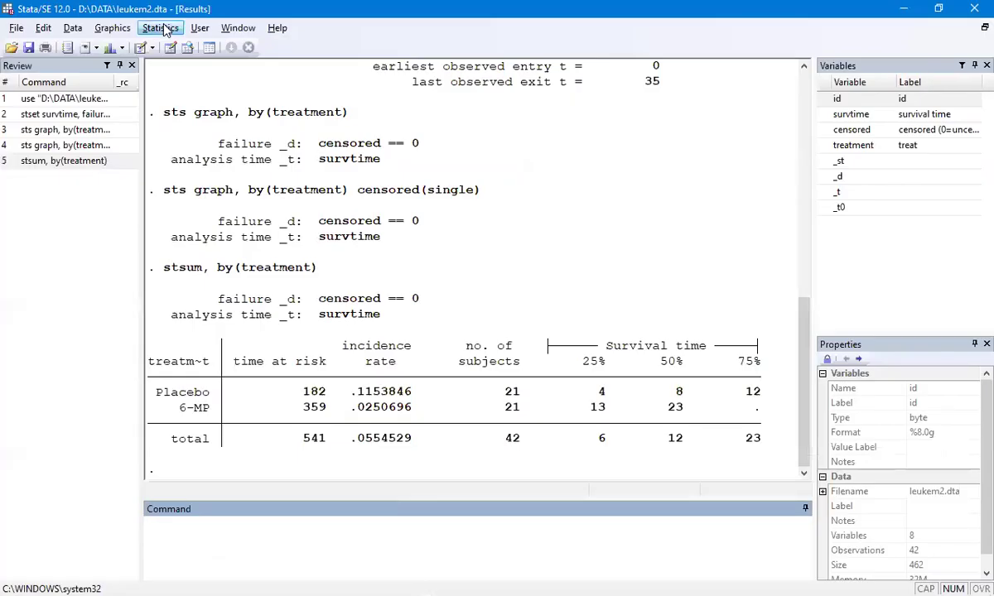
Try to calculate overall person-time and incidence rates with stptime, repeating the command by treatment group.
click(159, 27)
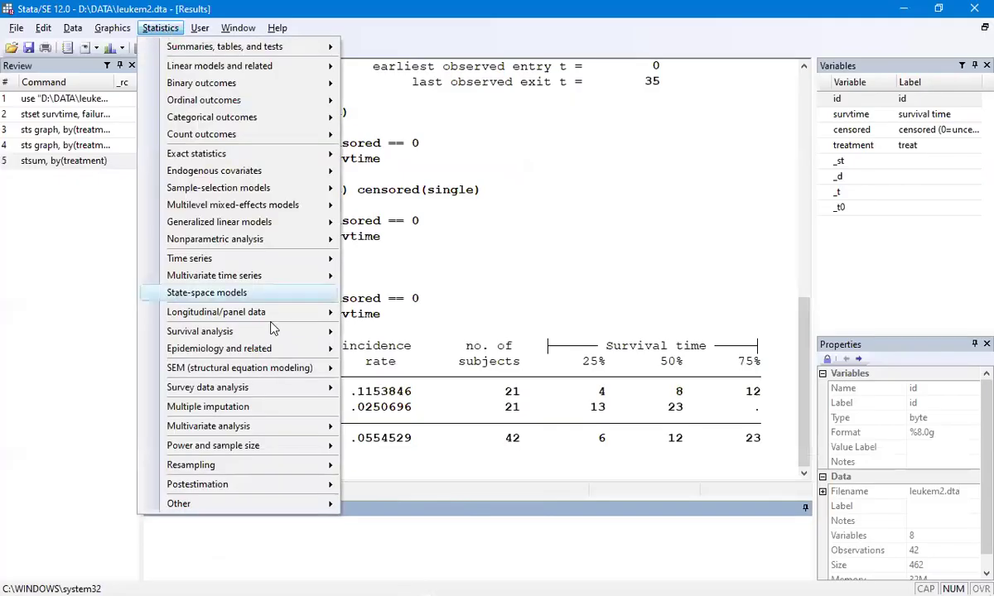
mouse_move(236, 334)
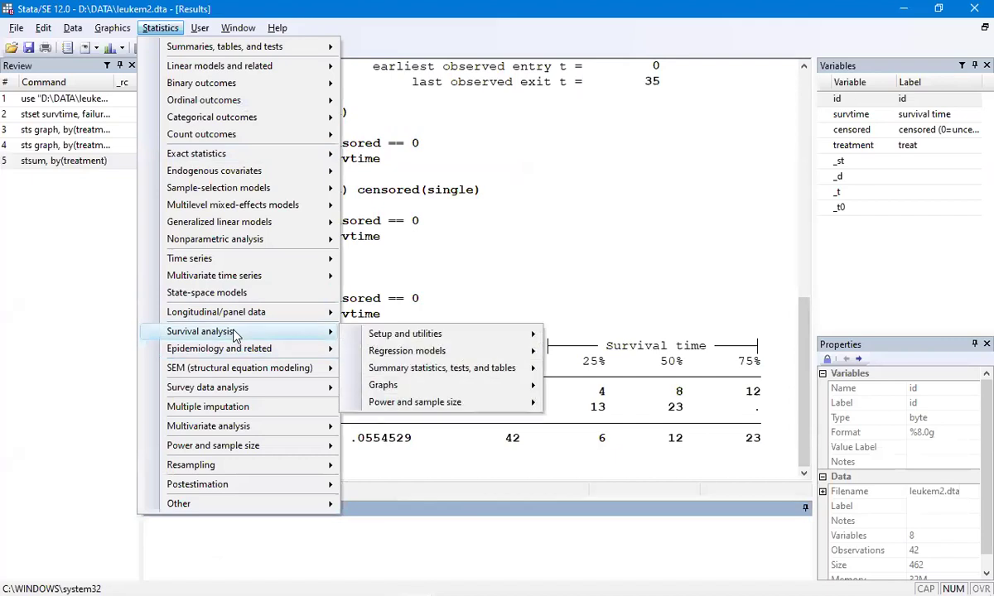
mouse_move(510, 388)
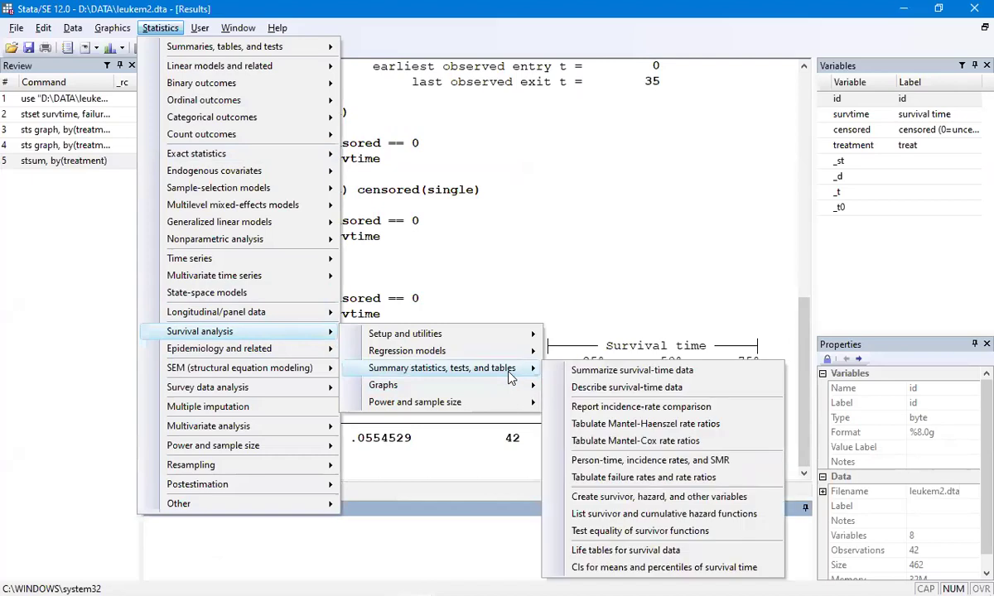
click(650, 463)
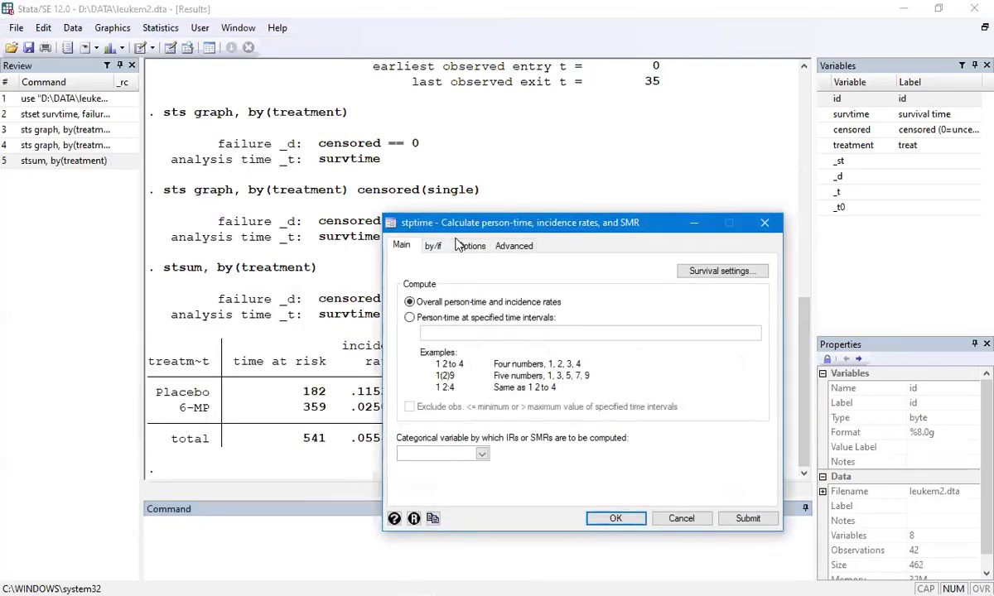
drag(455, 230, 362, 192)
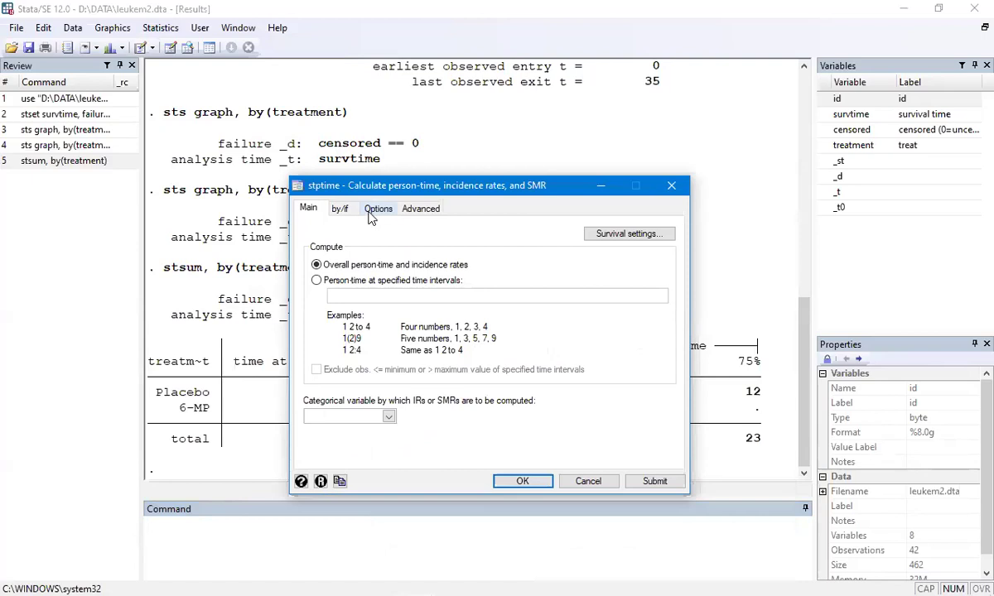
click(339, 212)
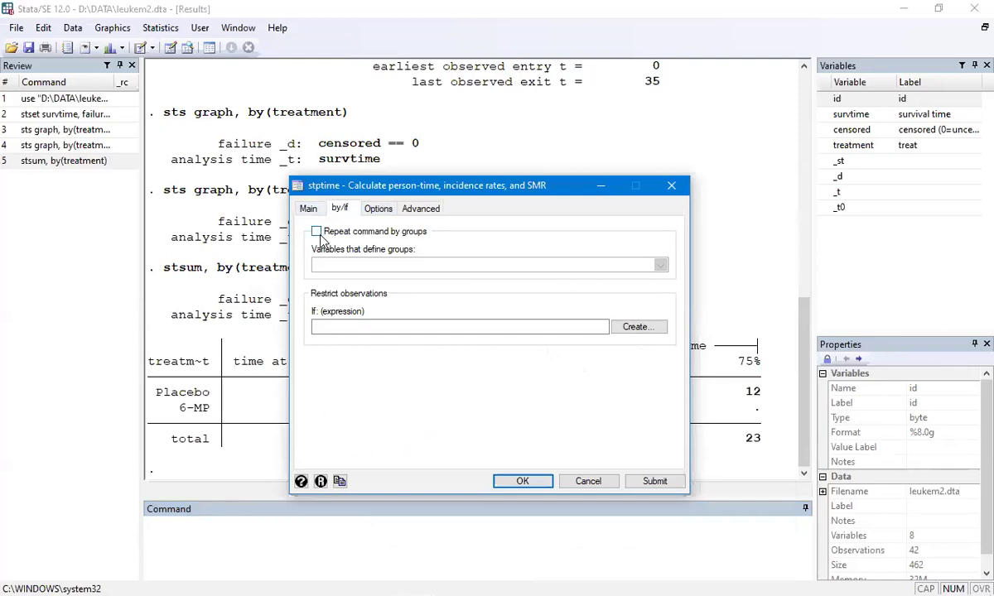
click(317, 232)
click(492, 264)
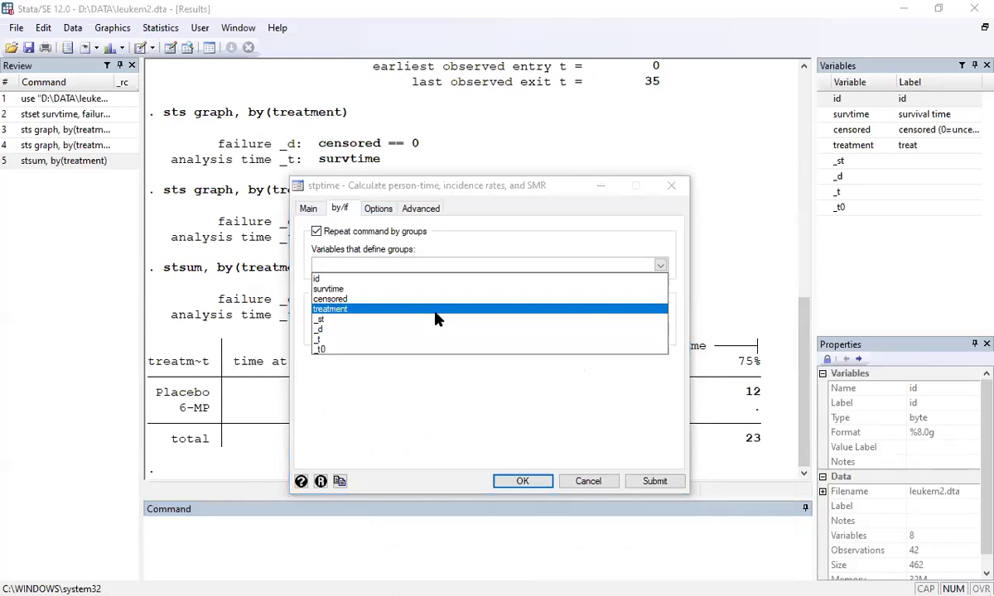
click(500, 240)
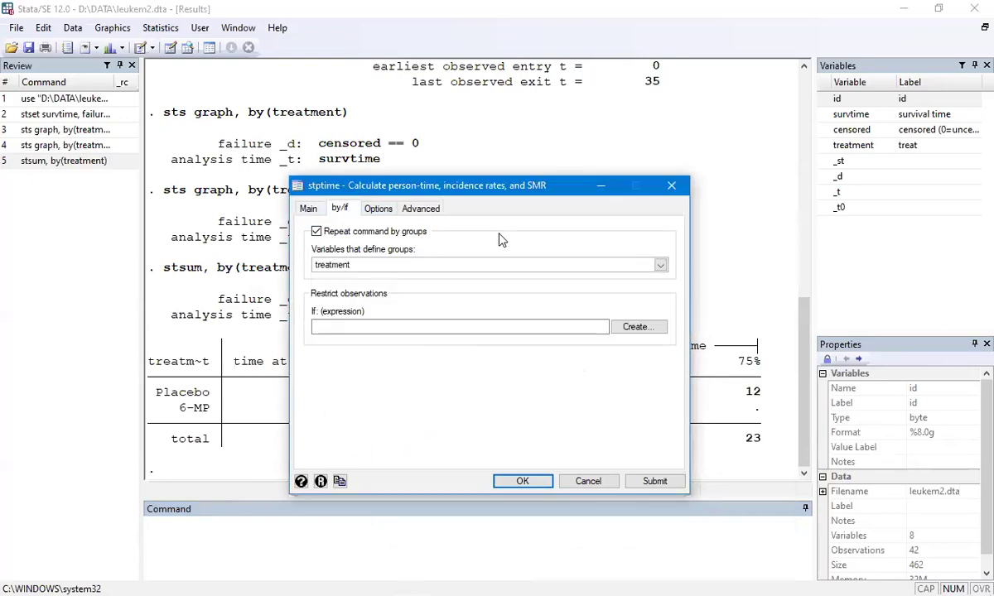
click(306, 211)
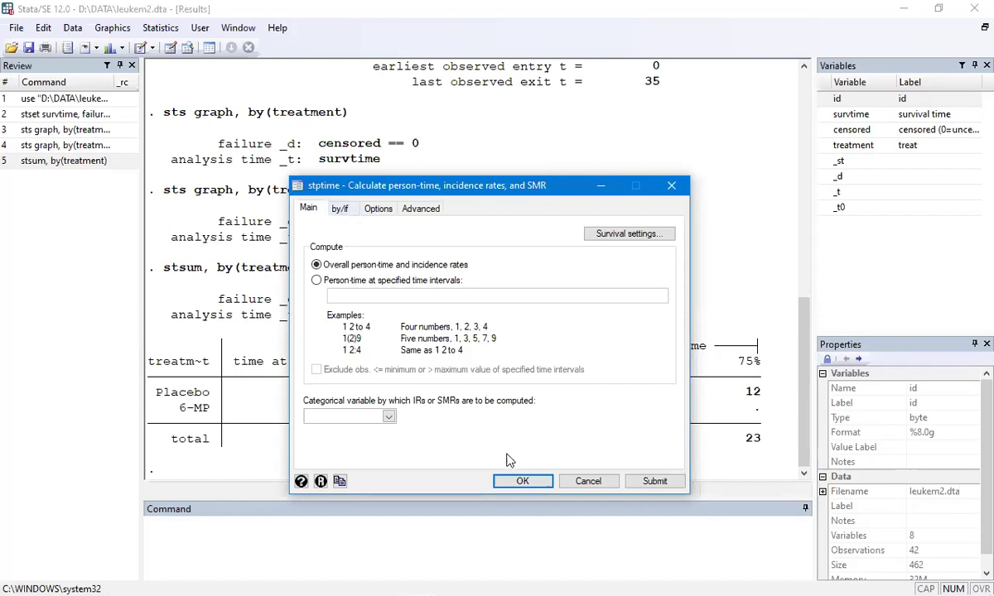
click(521, 481)
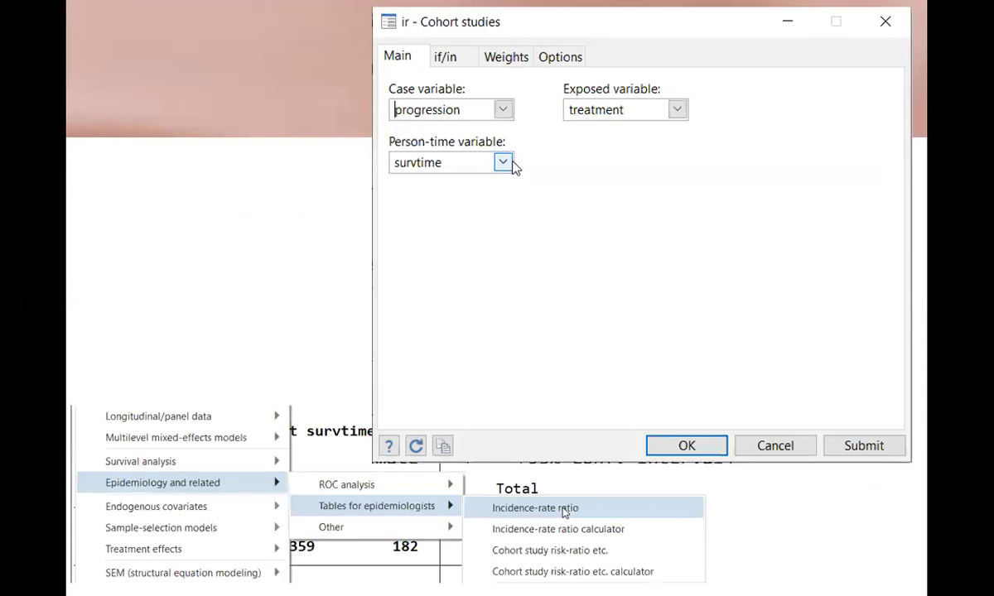
click(208, 189)
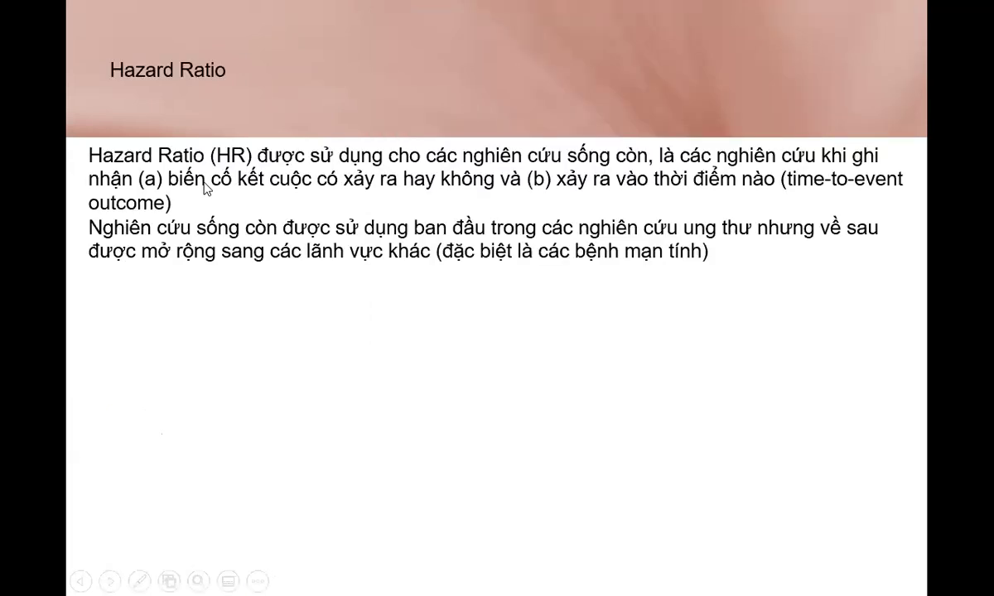
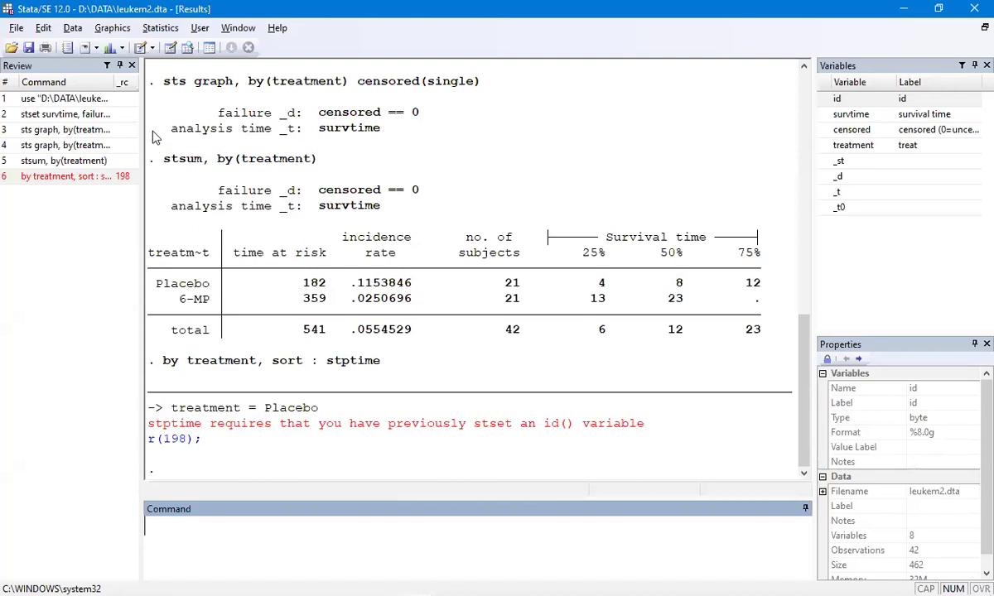
Test the equality of the survivor functions across treatment with an unstratified log-rank test.
click(165, 31)
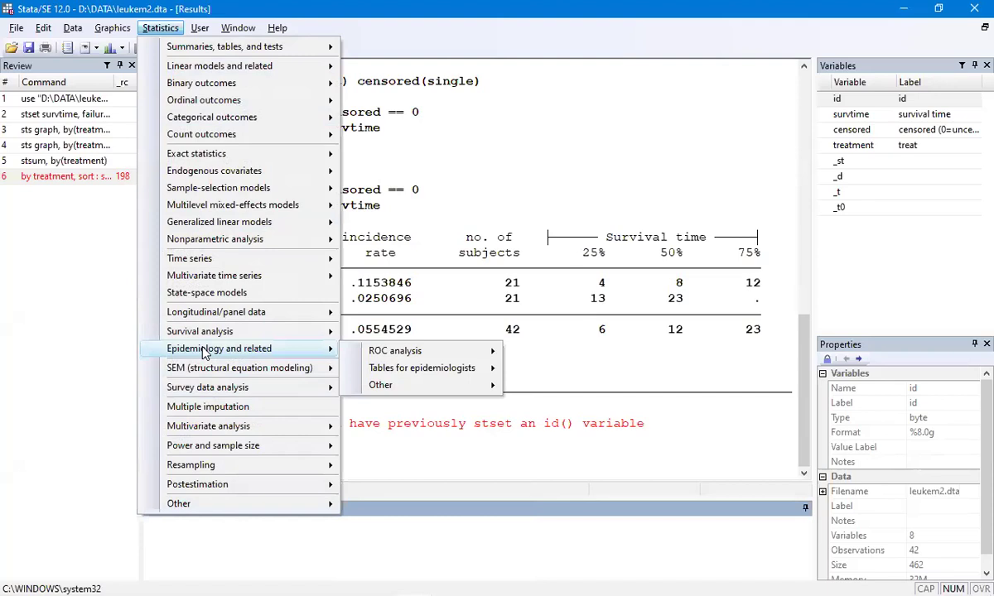
mouse_move(214, 340)
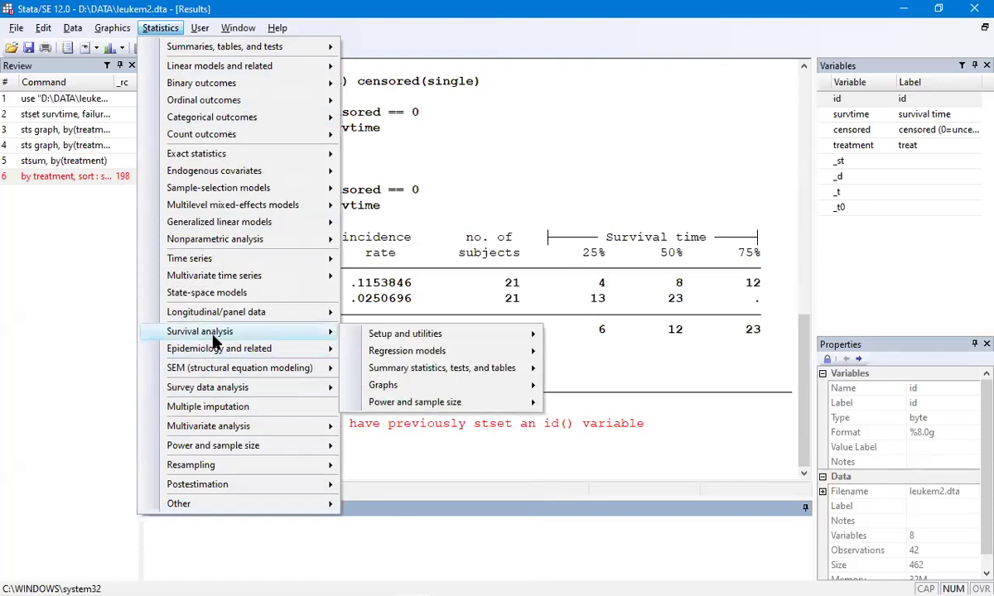
mouse_move(385, 342)
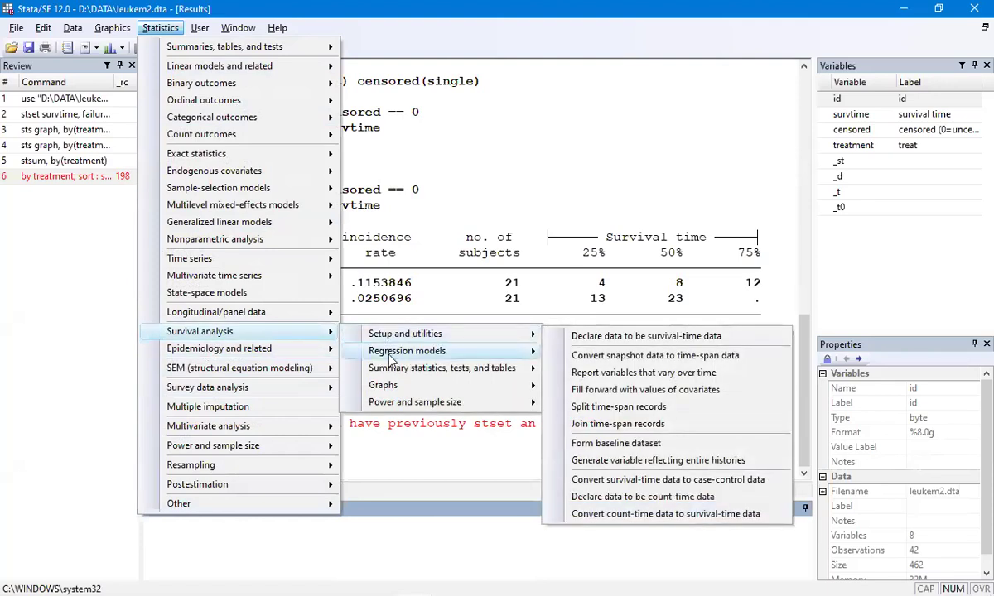
mouse_move(399, 372)
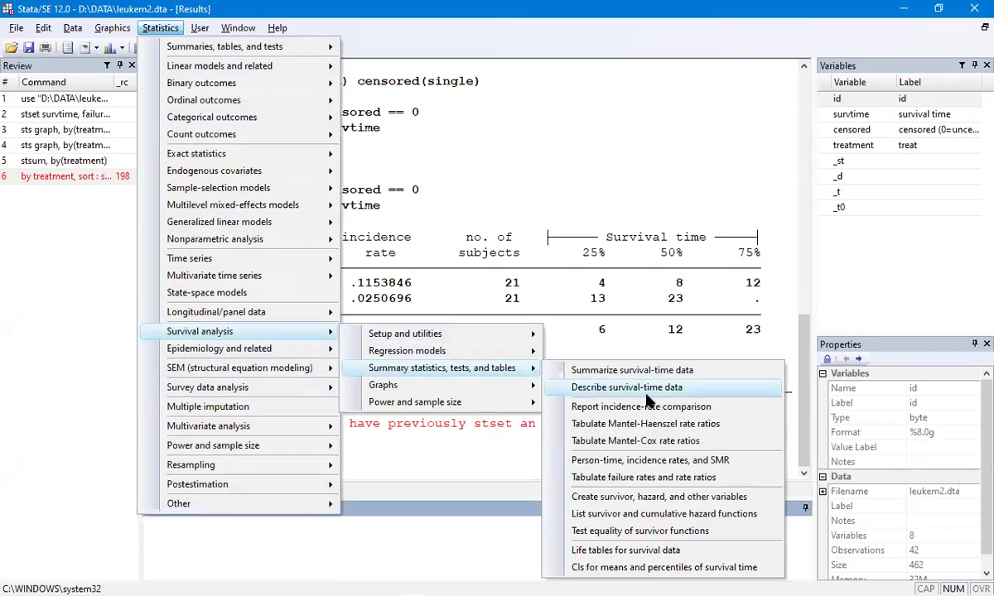
click(669, 532)
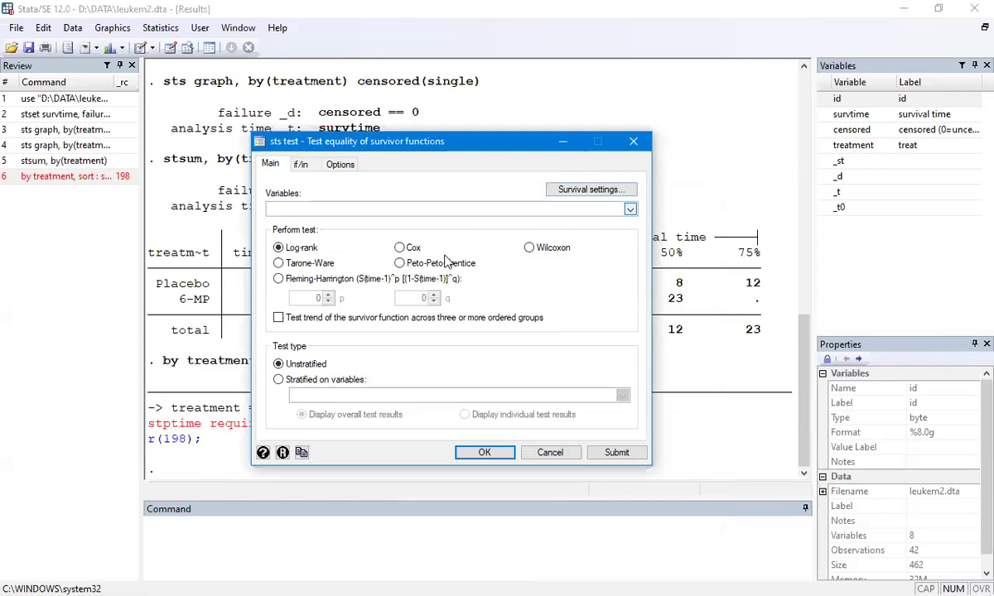
key(alt+Down)
click(364, 246)
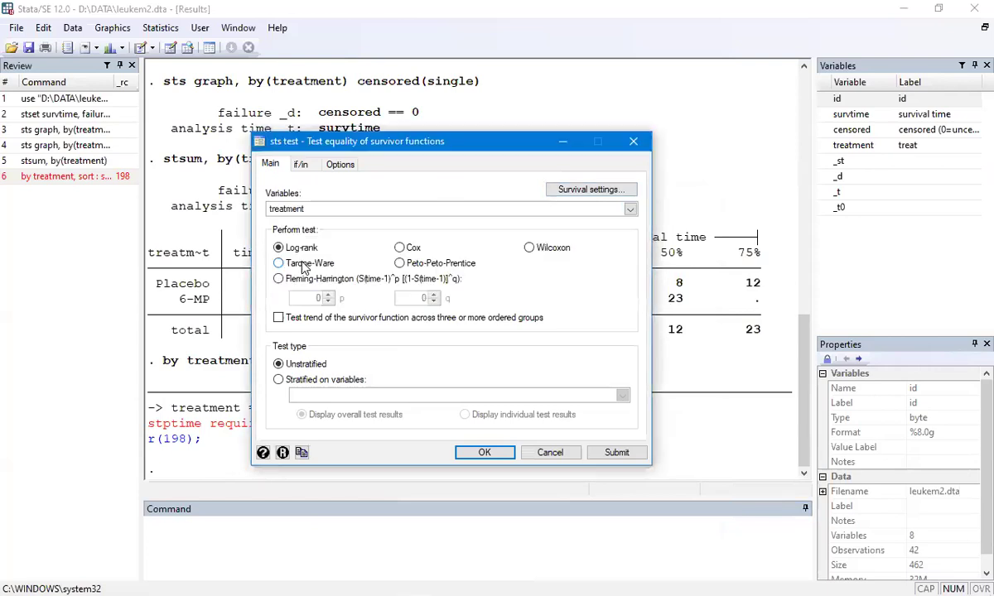
click(486, 453)
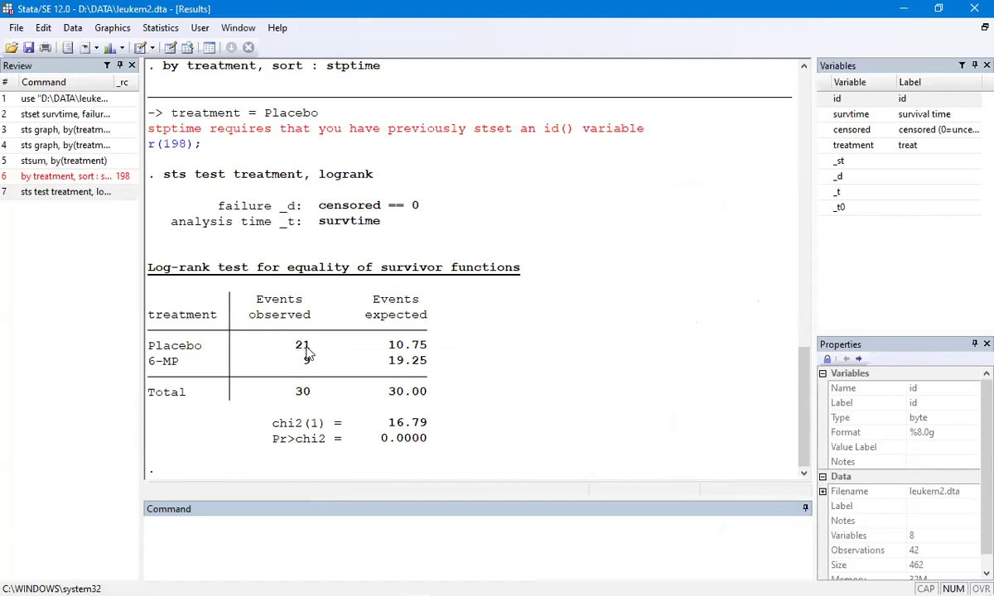
Enter a display calculation dividing the 6-MP group's observed events by its expected events from the log-rank table, 9/19.25.
drag(384, 351, 442, 353)
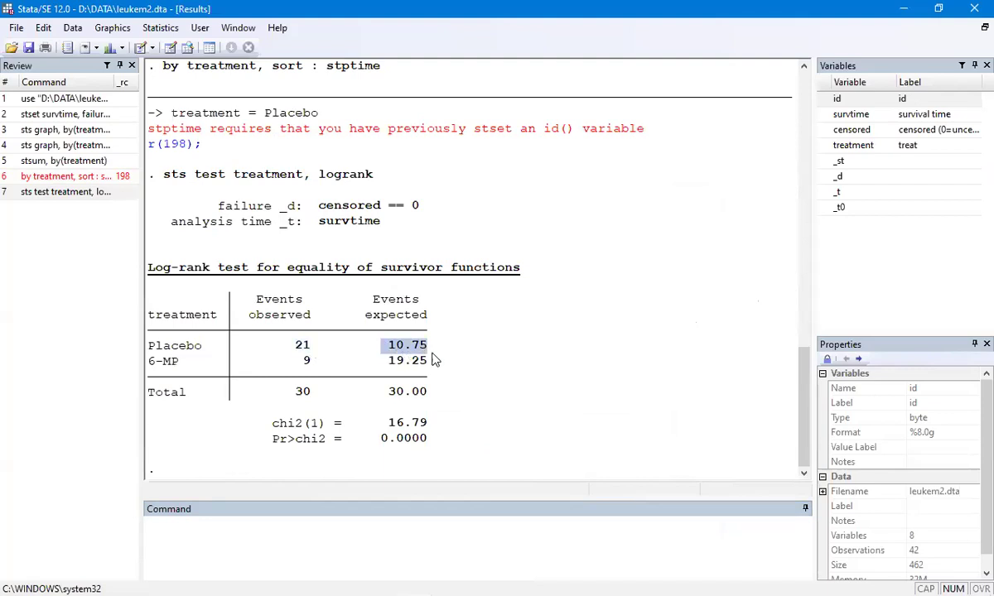
drag(295, 362, 308, 366)
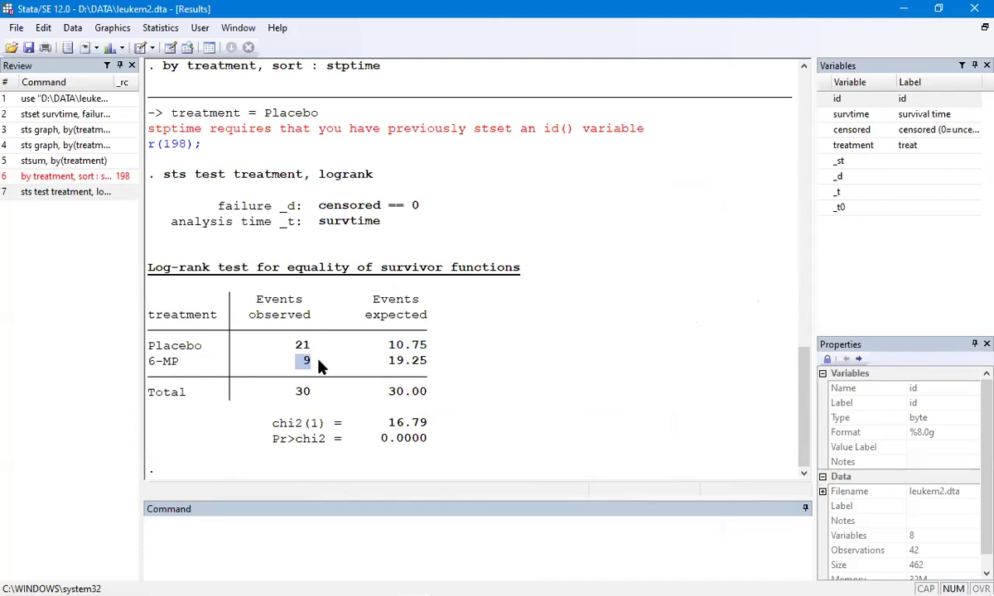
click(387, 366)
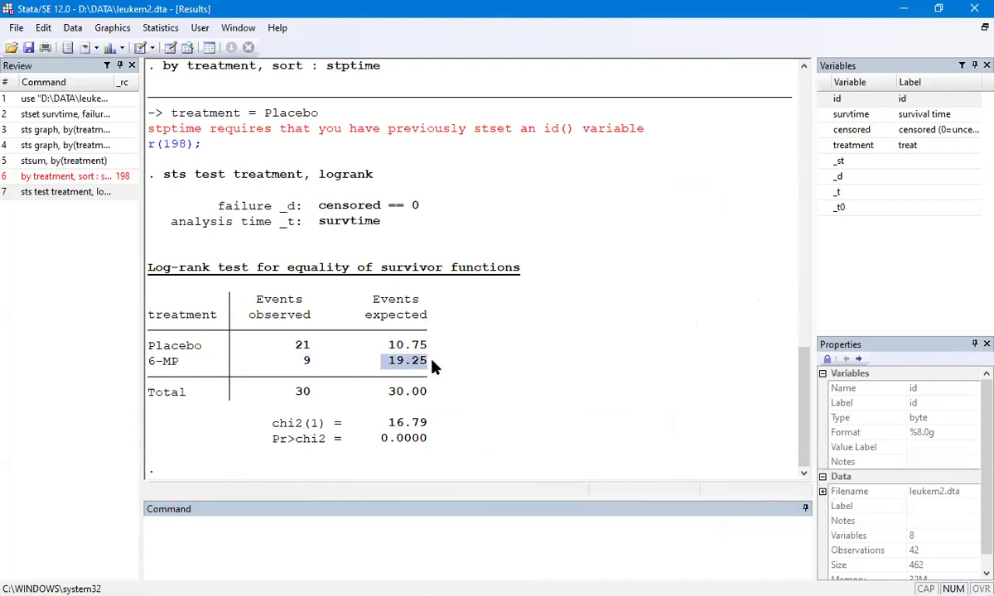
click(200, 524)
text(di)
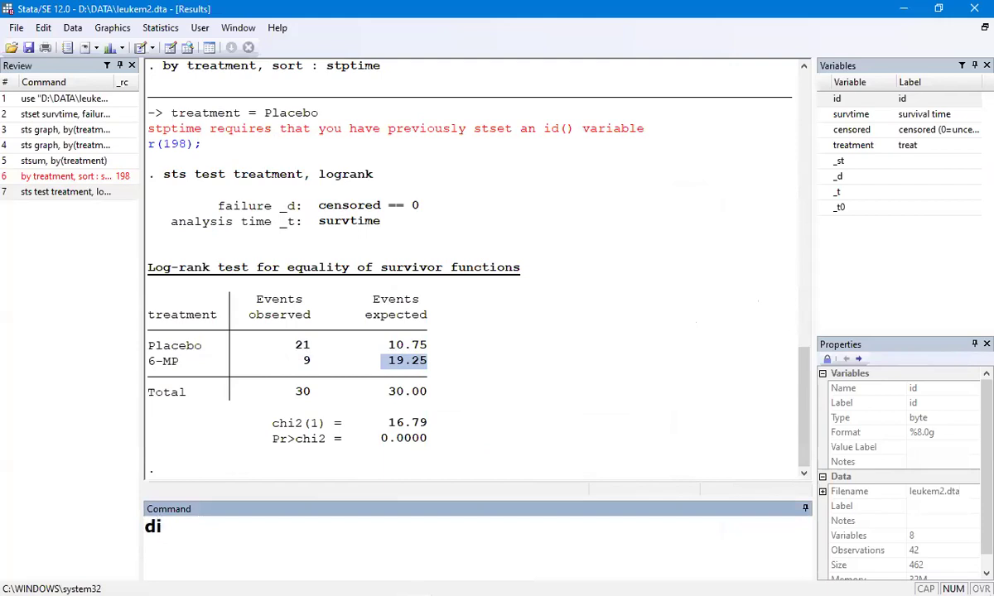
text( 21/10.75)
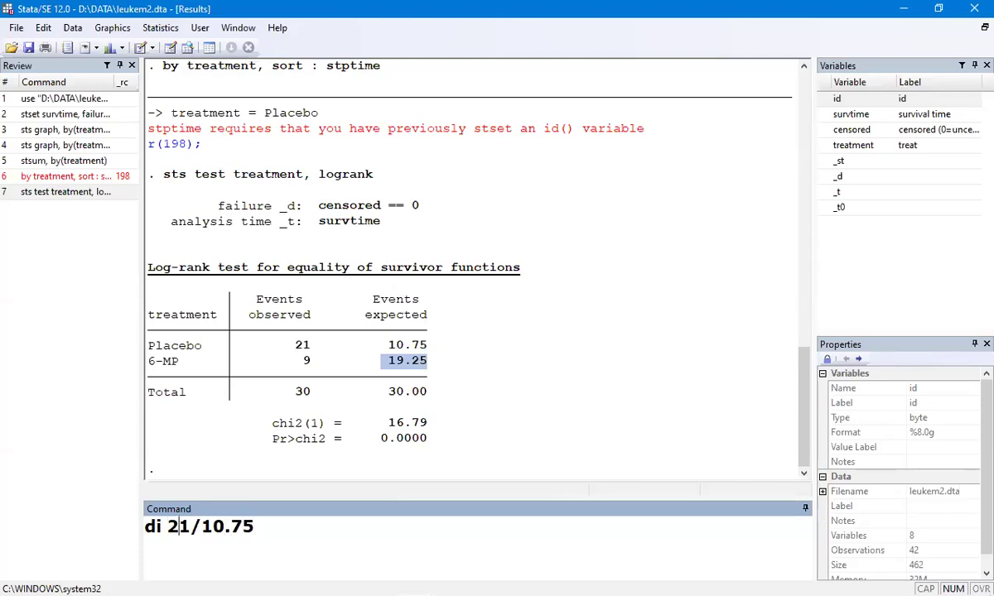
key(BackSpace)
key(BackSpace)
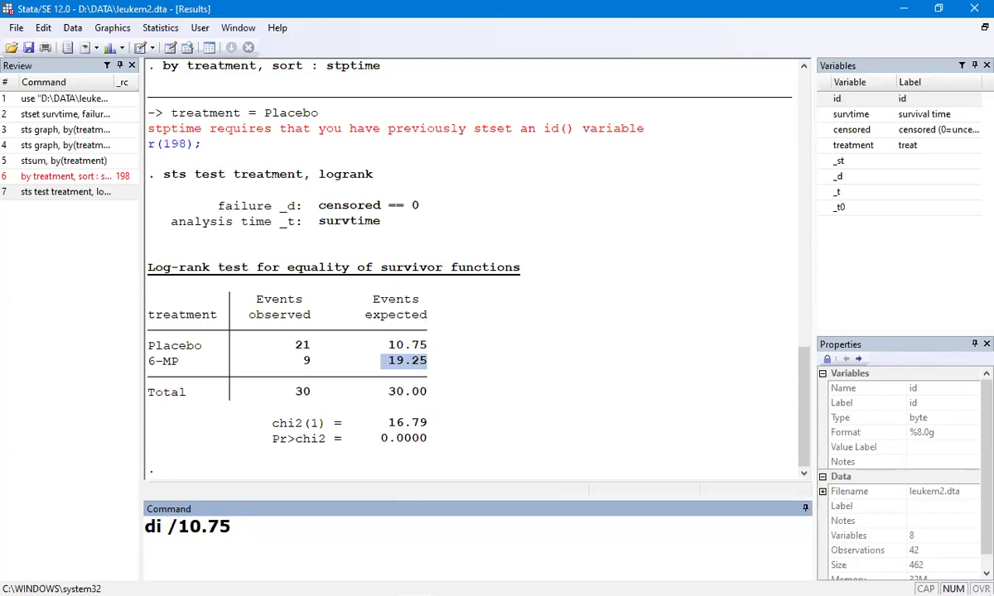
text(9)
key(Right)
key(Right)
key(Delete)
text(9)
key(Right)
key(Delete)
text(2)
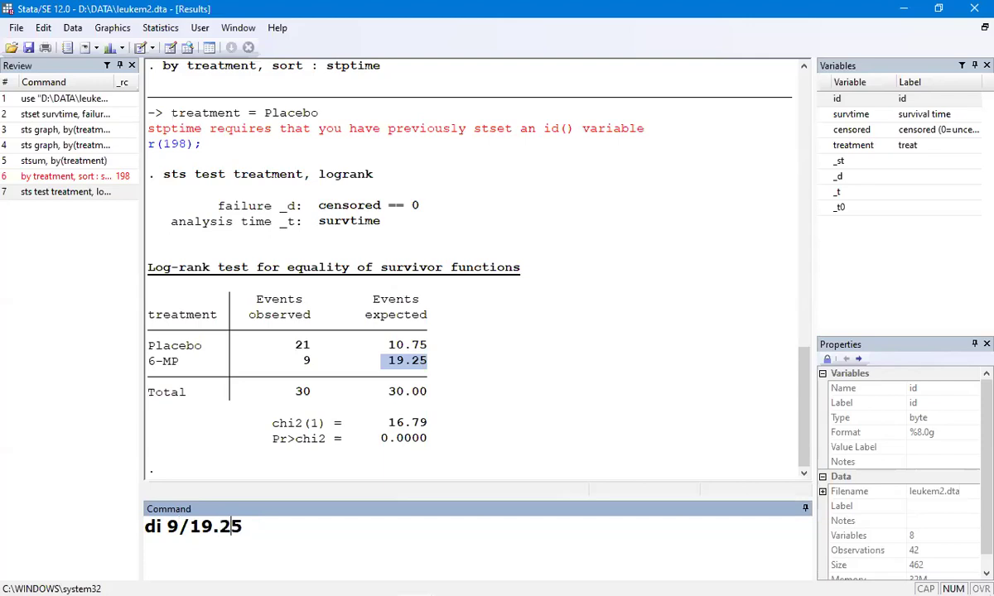
Extend the calculation to the ratio of 6-MP to placebo, (9/19.25)/(21/10.75), and run it.
key(Right)
text())
key(Left)
key(Left)
key(Left)
key(Left)
key(Left)
key(Left)
key(Left)
key(Left)
text(()
key(Right)
key(Right)
key(Right)
key(Right)
key(Right)
key(Right)
key(Right)
key(Right)
text(/(21)
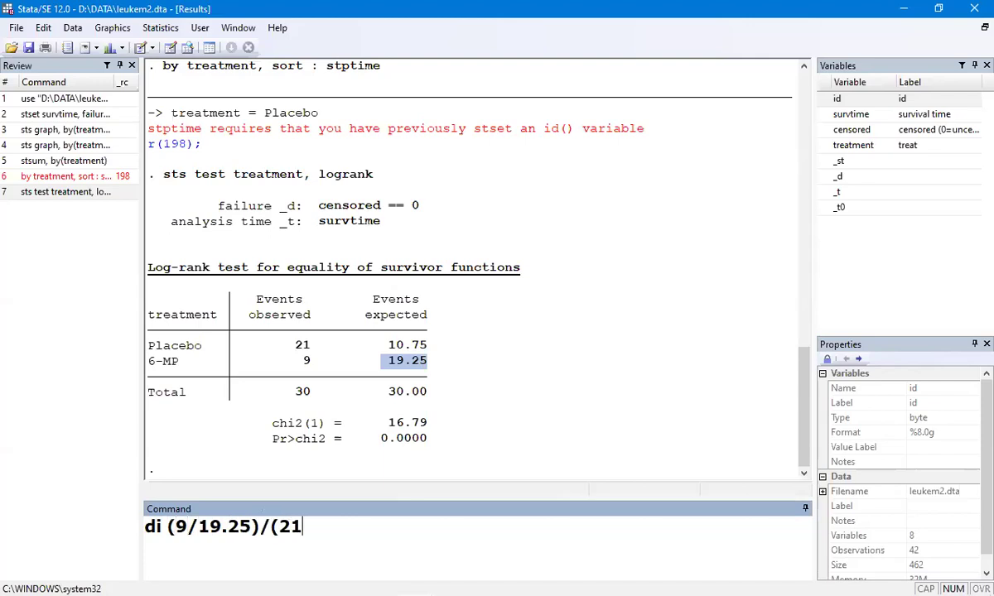
text(/10.75)
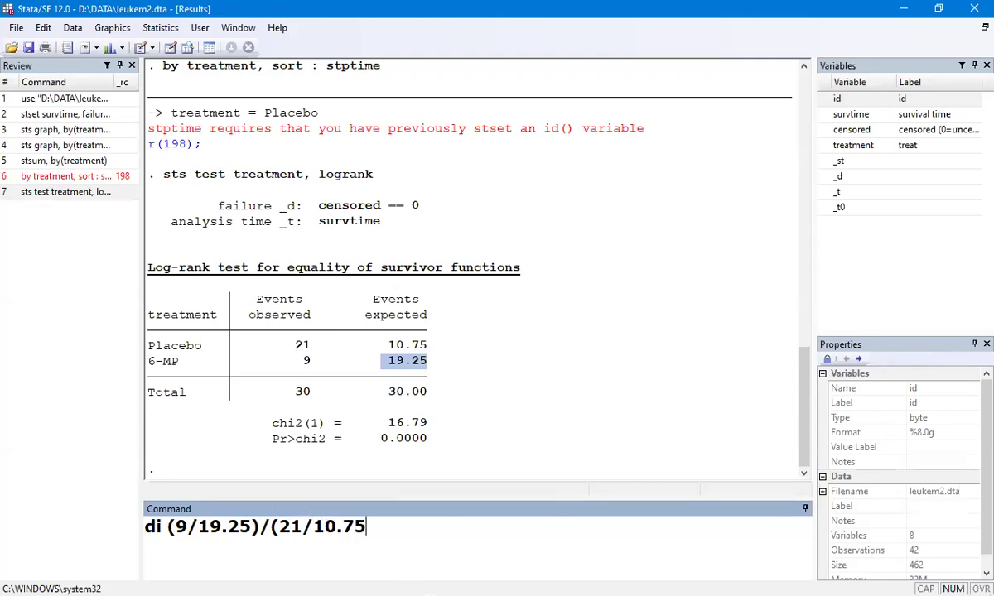
text())
key(Return)
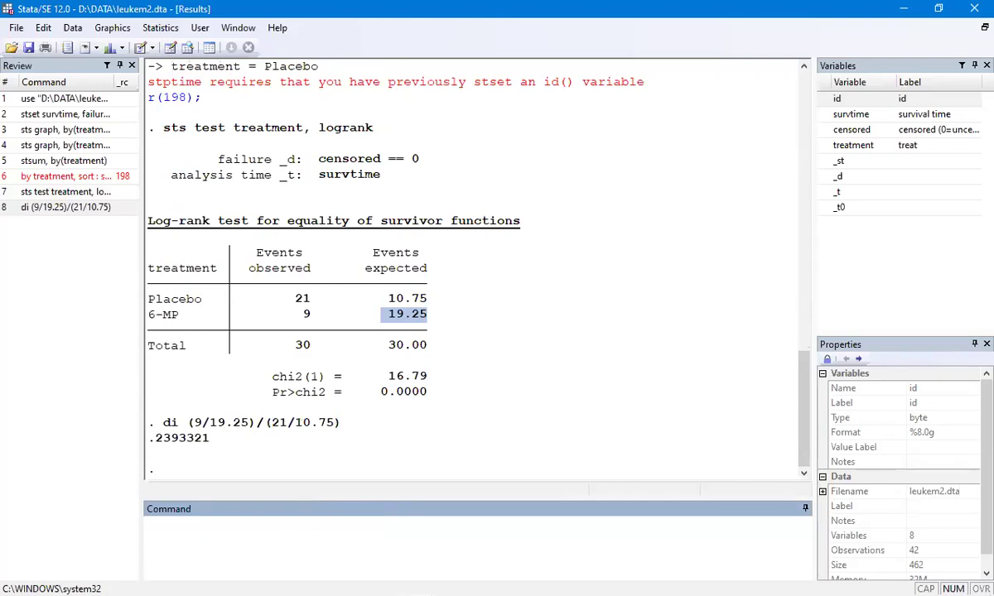
key(alt+Tab)
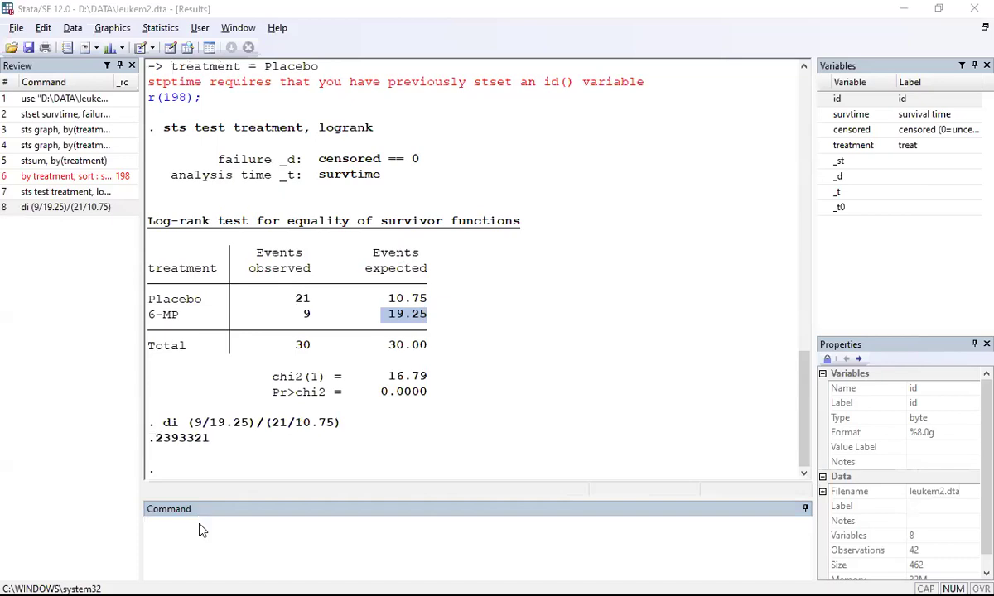
key(alt+Tab)
click(200, 525)
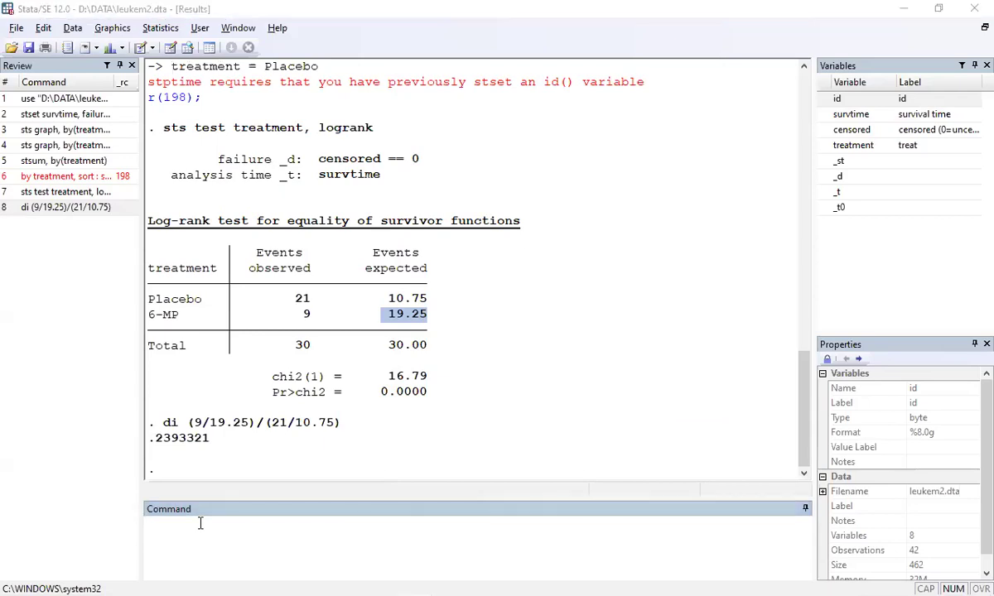
key(alt+Tab)
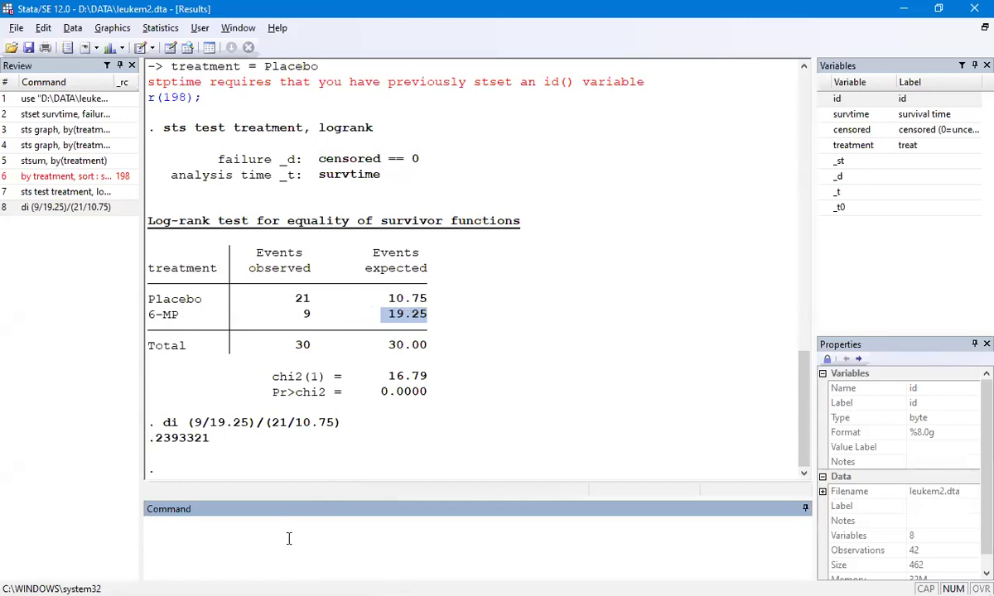
Cross-tabulate the censored variable against treatment with the tab command.
text(tab censo)
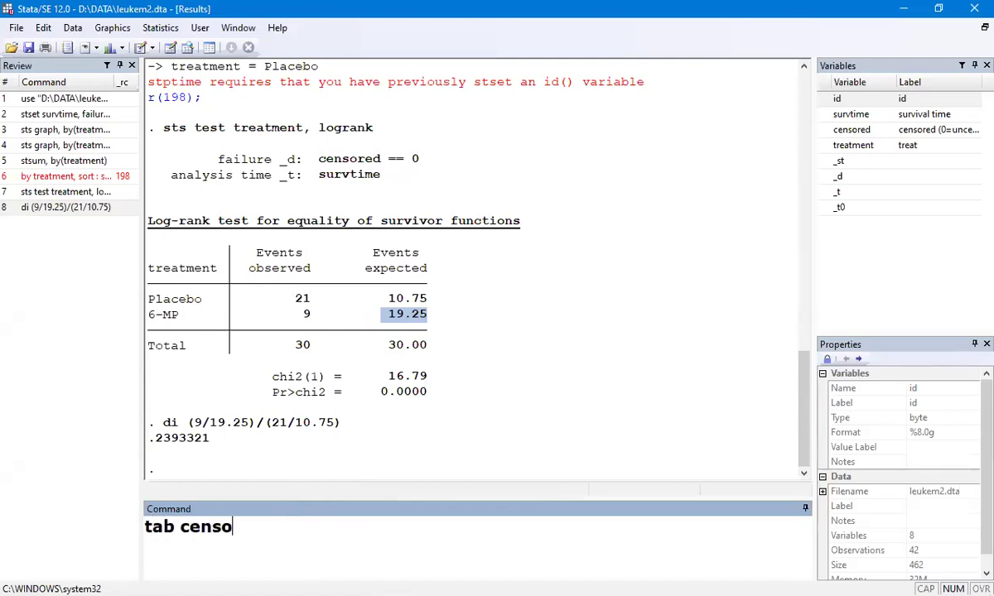
key(BackSpace)
text(?)
key(BackSpace)
text(ored treatment)
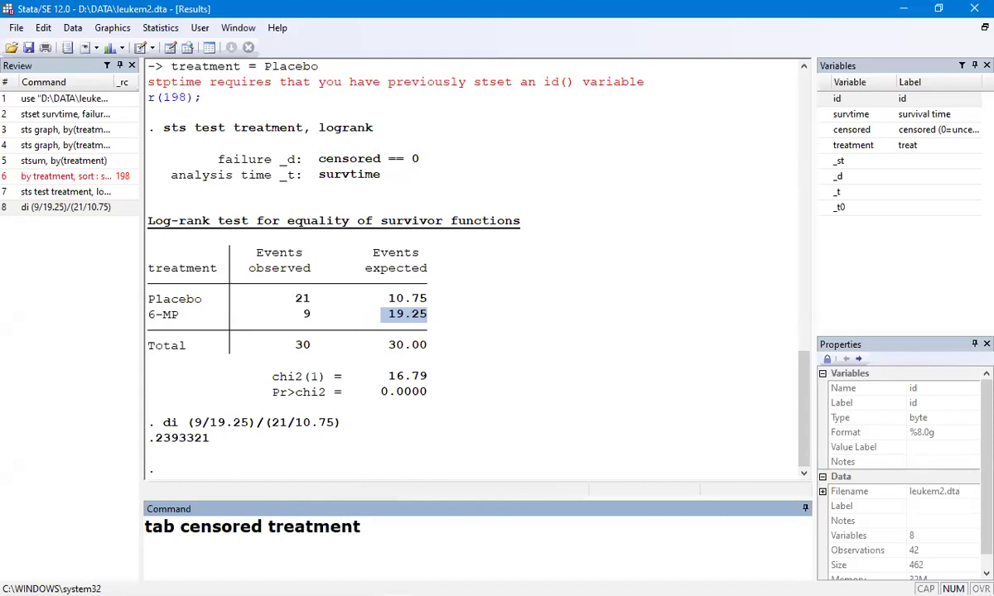
key(Return)
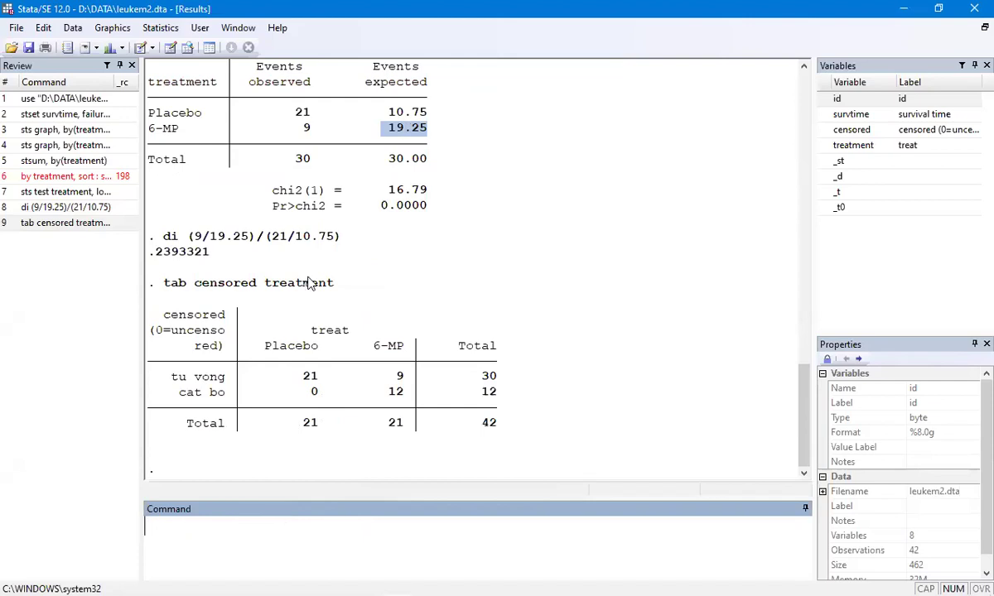
Rerun the earlier log-rank test by treatment and the (9/19.25)/(21/10.75) calculation from the command history.
click(73, 197)
key(Return)
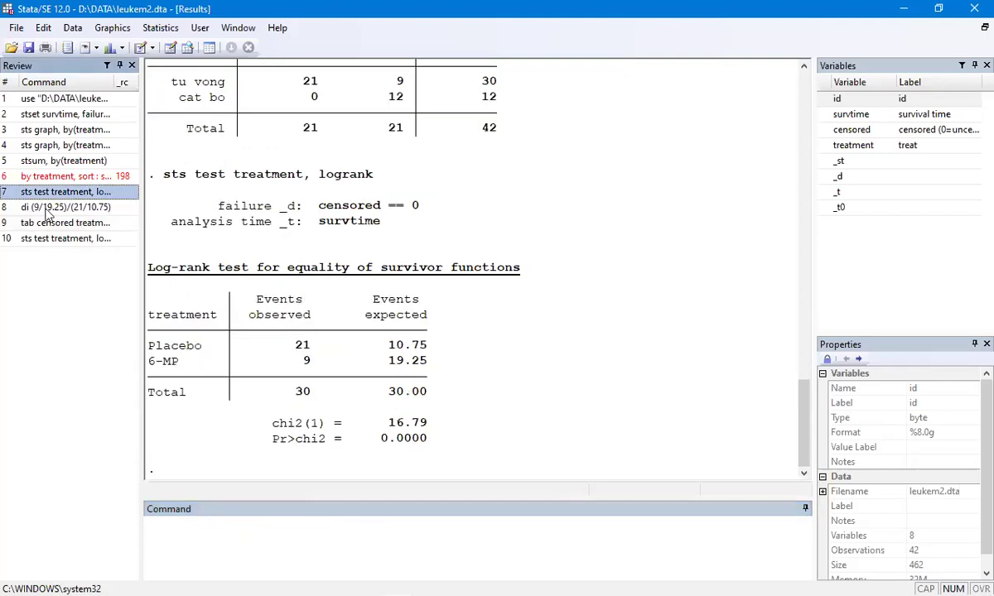
double_click(50, 209)
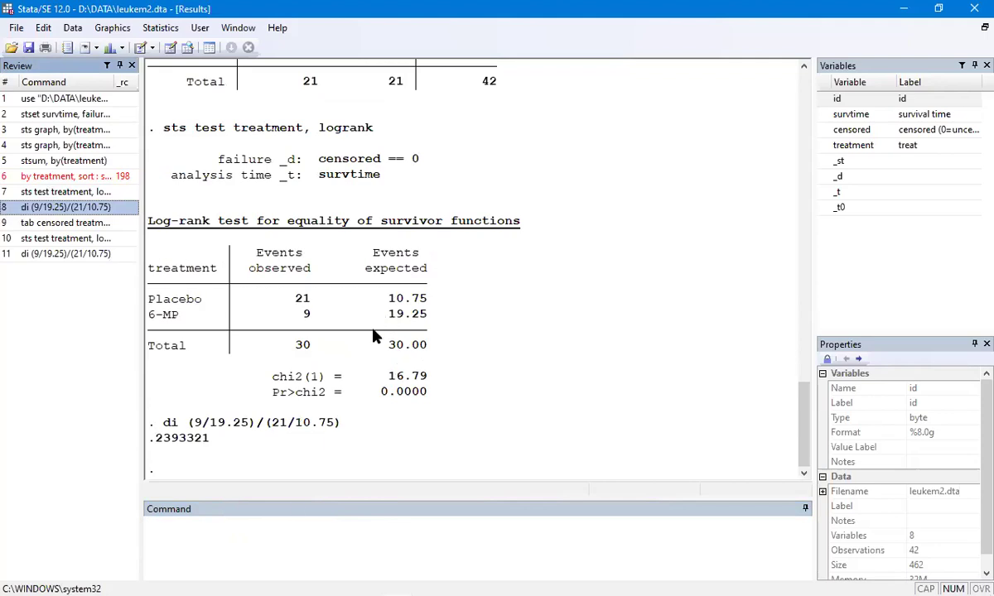
Calculate the chi-square statistic by hand with di (21-10.75)^2/10.75+(9-19.25)^2/19.25.
click(290, 531)
text(d)
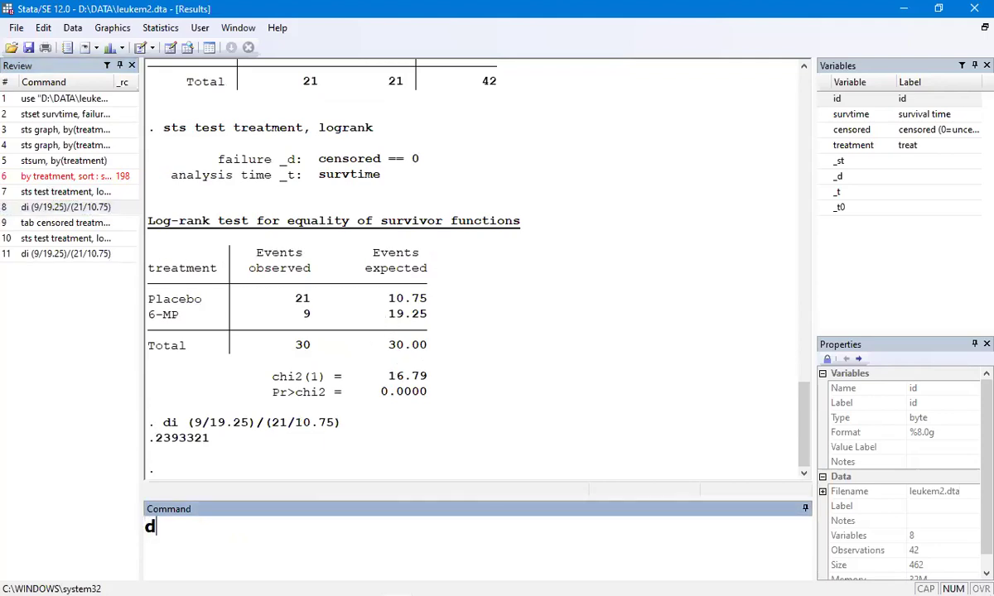
text(i (21-10.)
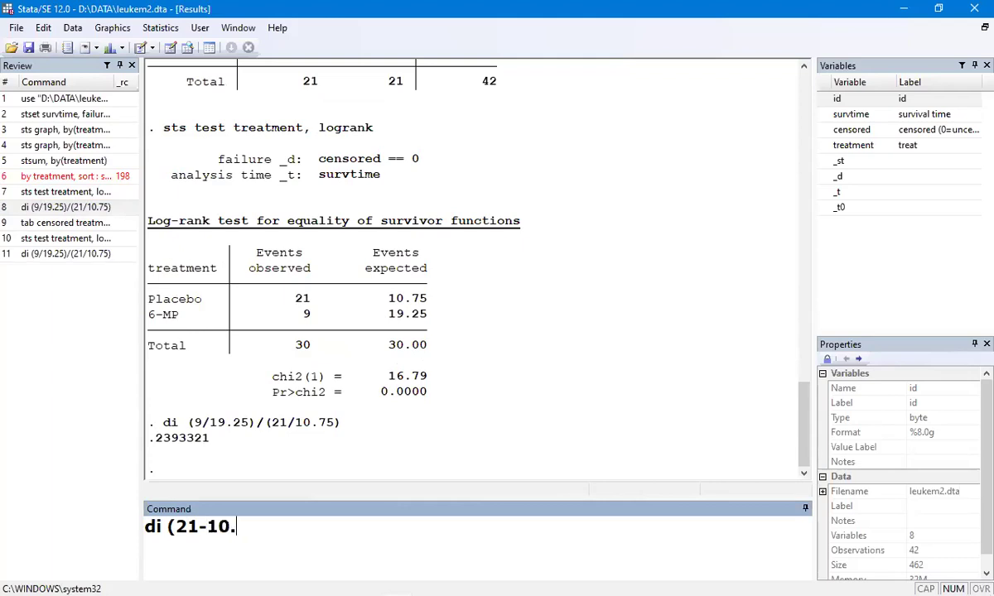
text(75)^2/)
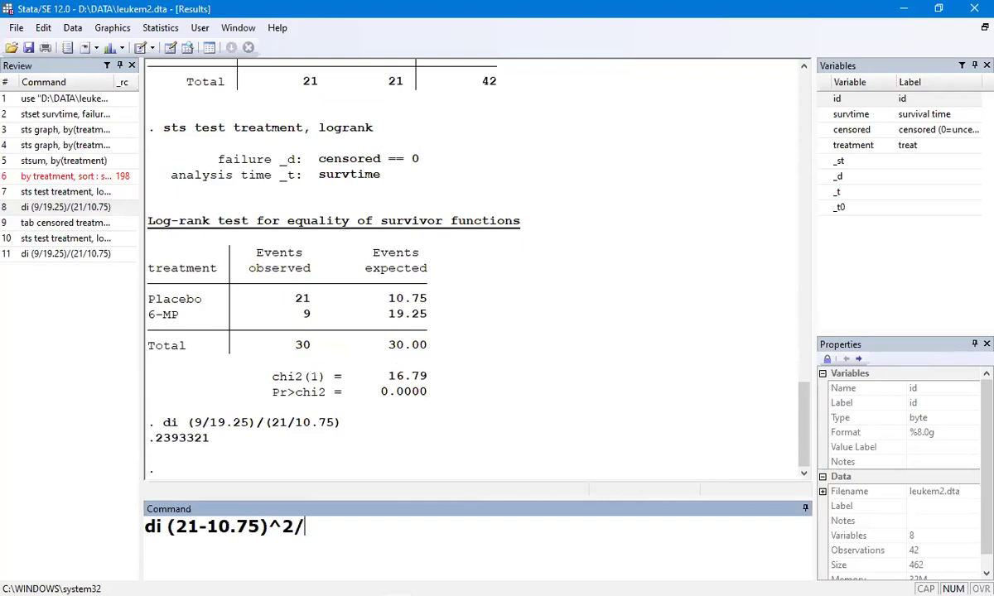
text(10.75)
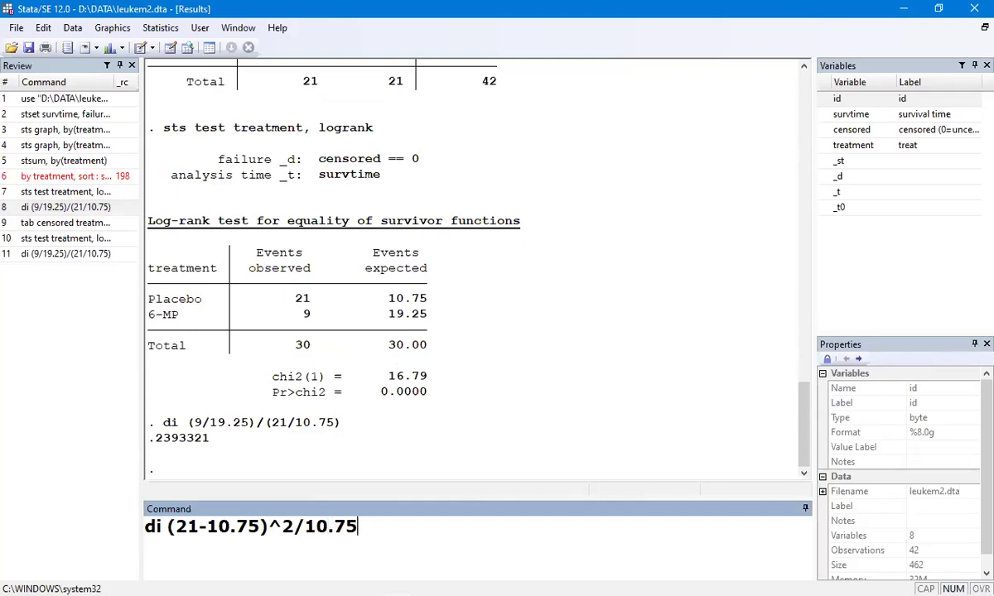
text(+(9-19.2)
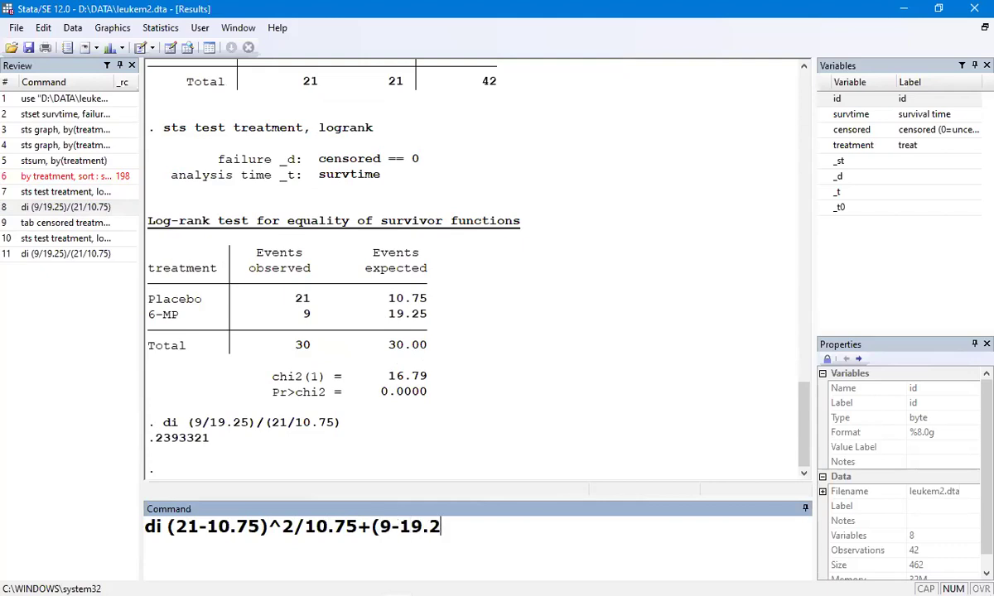
text(5)^2/1)
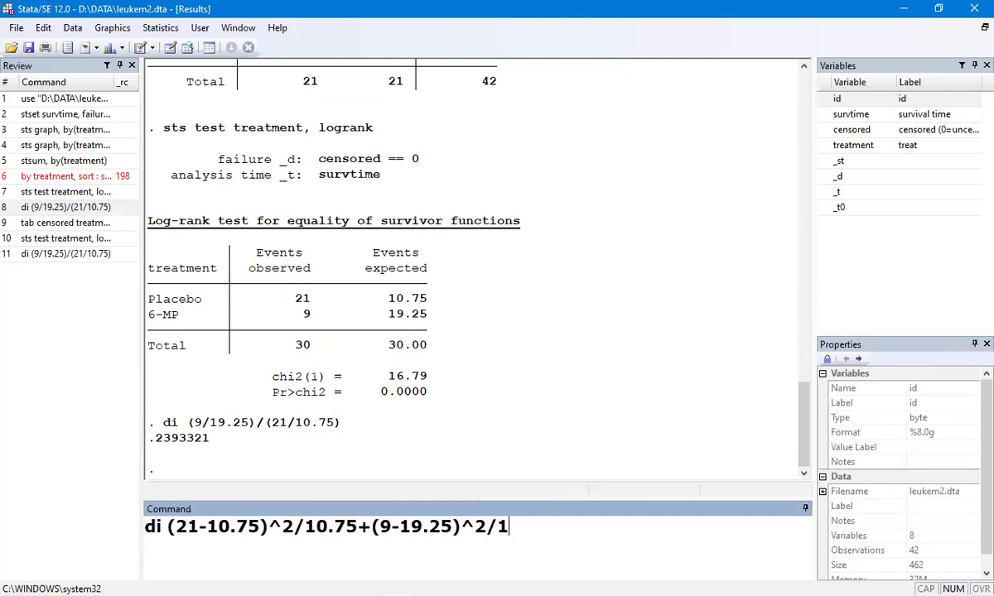
text(9.25)
key(Return)
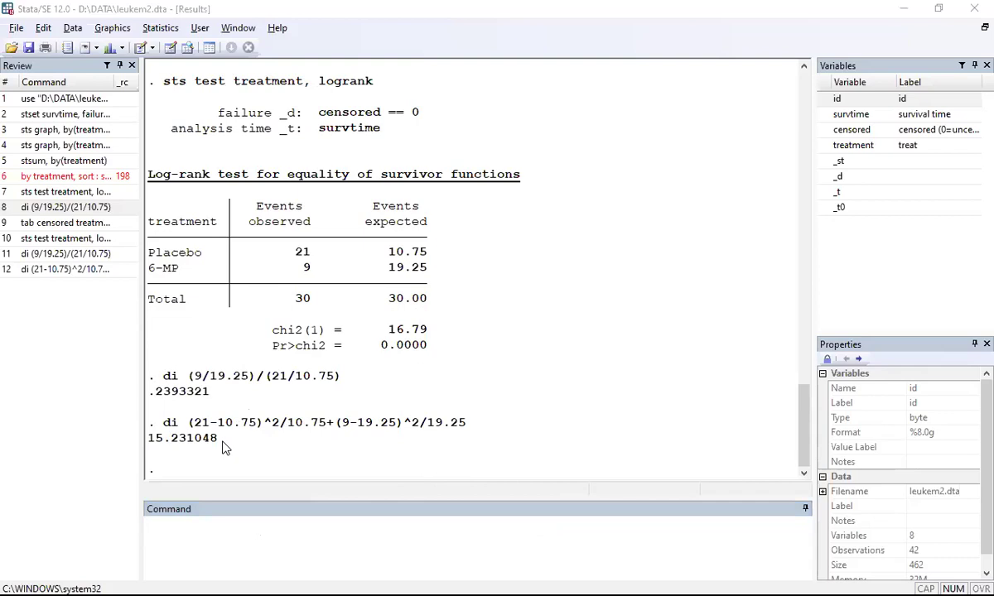
Bring up the Kaplan-Meier survival graph by treatment for viewing beside the log-rank results.
key(alt+Tab)
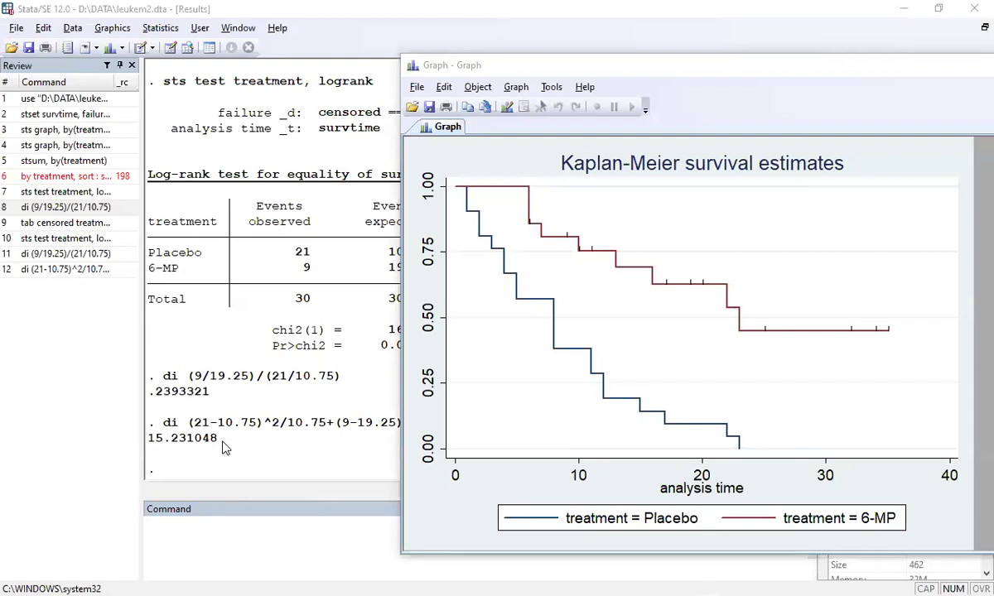
click(70, 362)
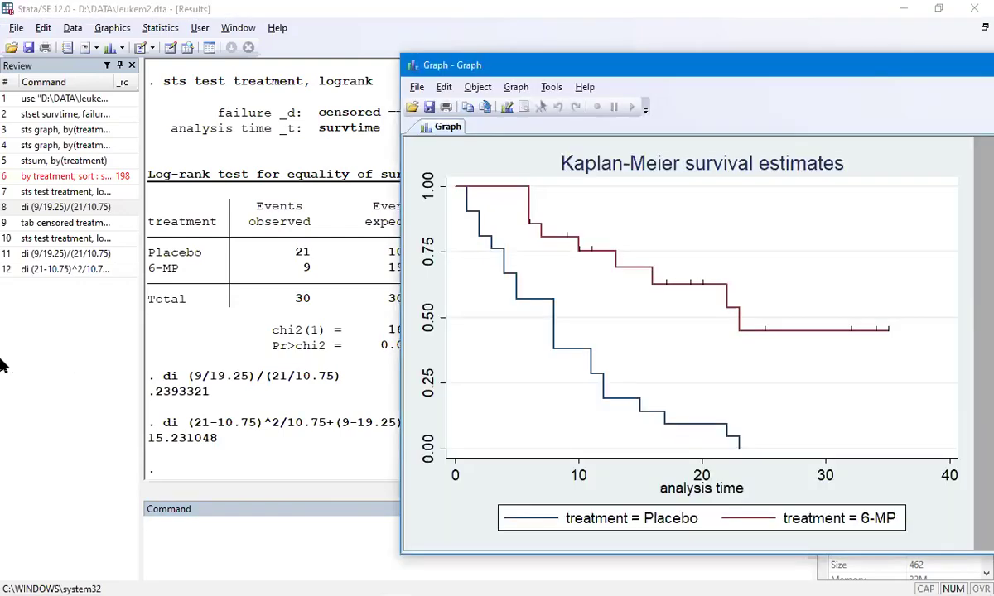
key(alt)
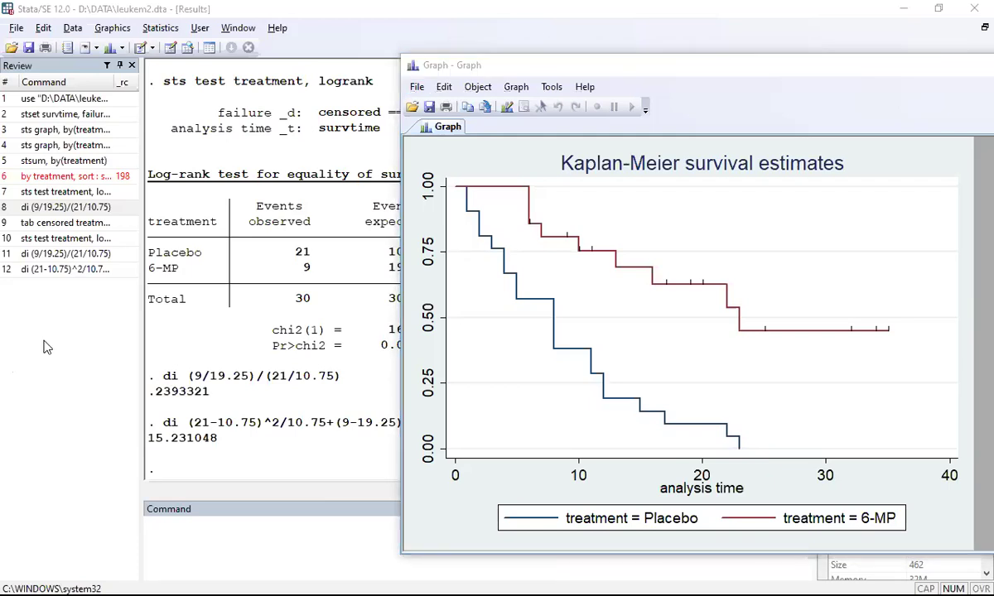